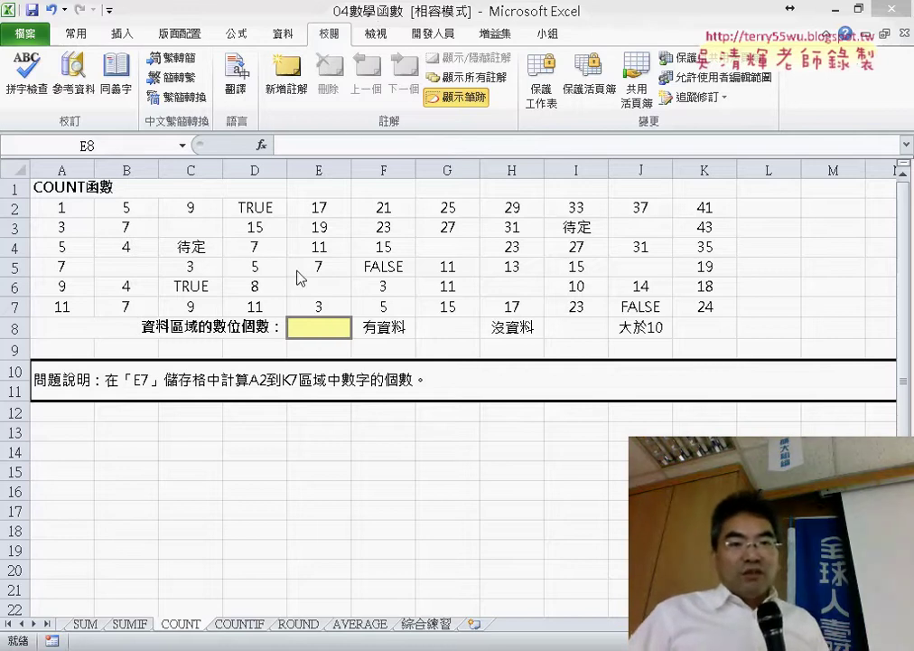
Point out the answer cells E8, G8, I8, K8 and the data block A2:K7
click(315, 331)
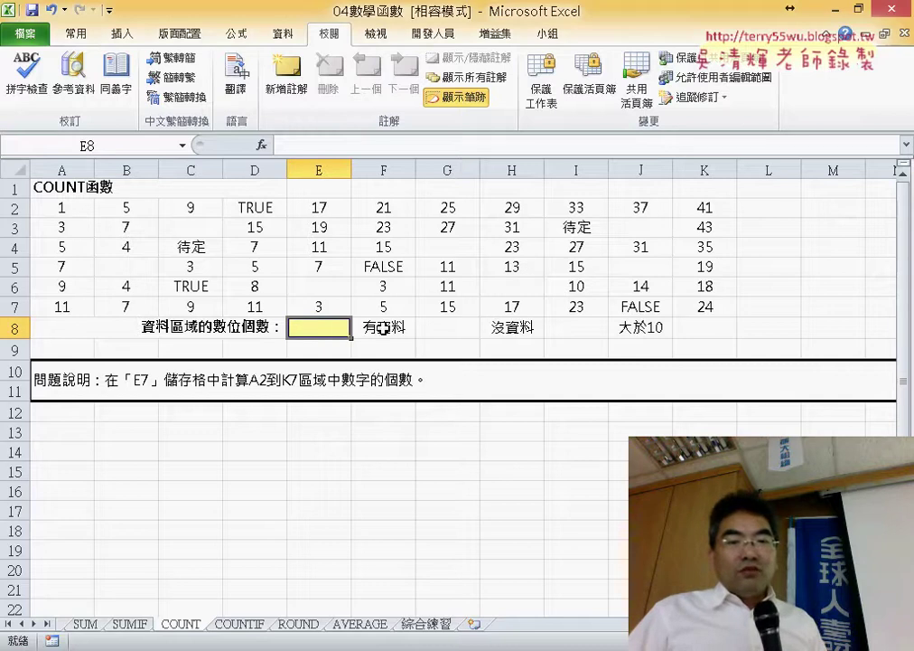
click(442, 325)
click(577, 329)
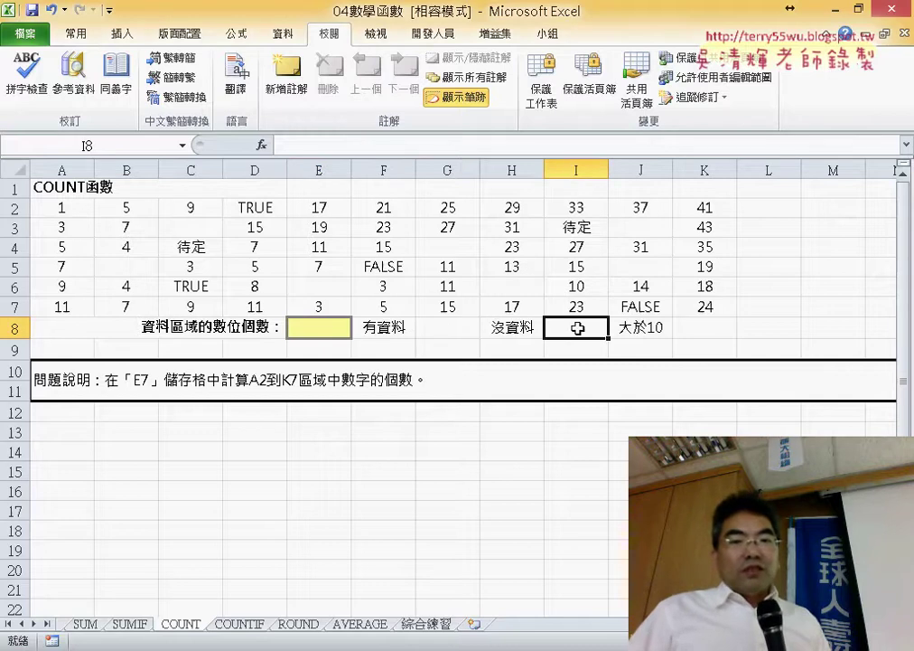
click(679, 329)
click(316, 334)
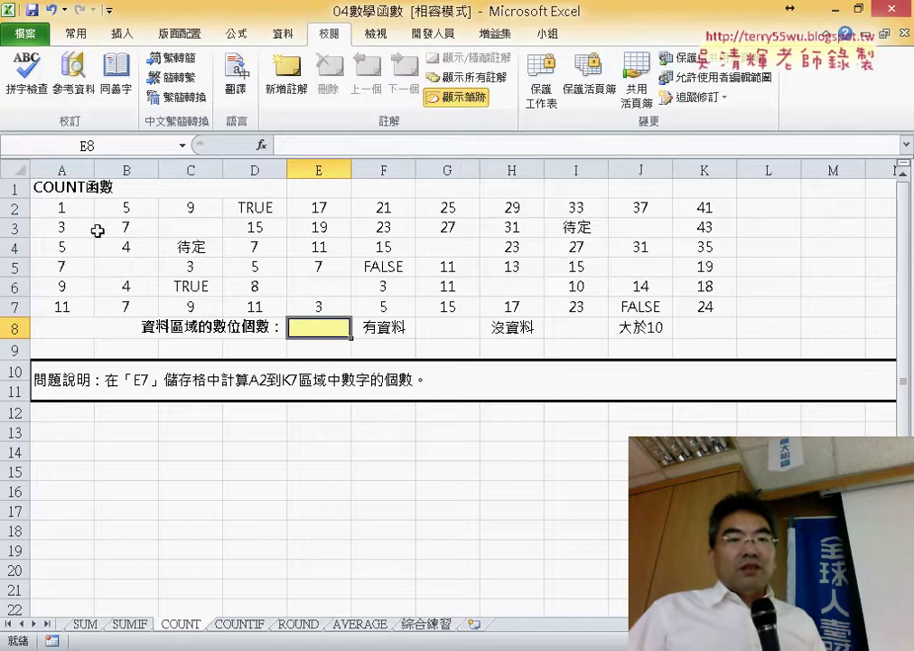
drag(61, 208, 696, 307)
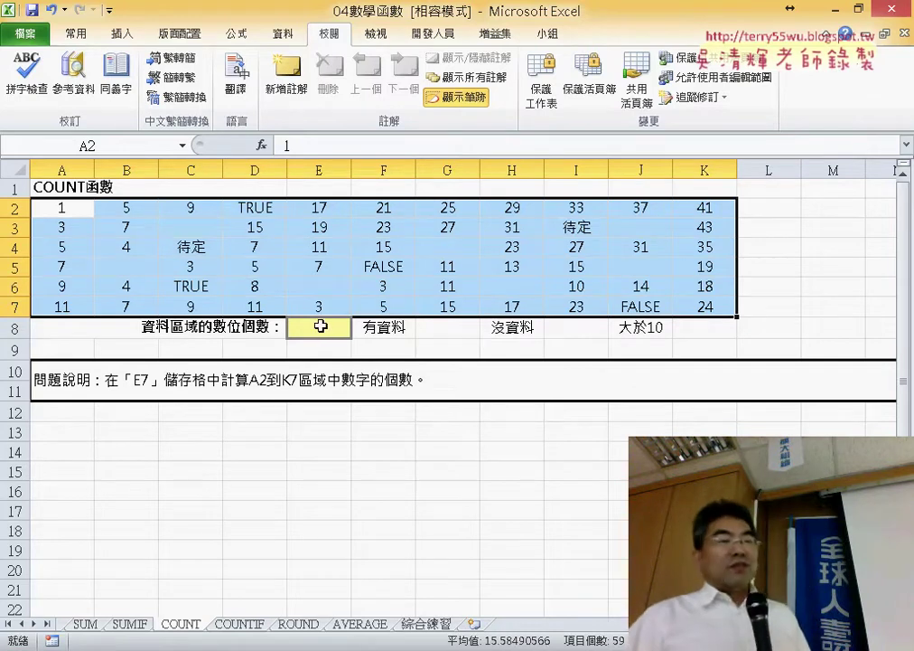
click(451, 329)
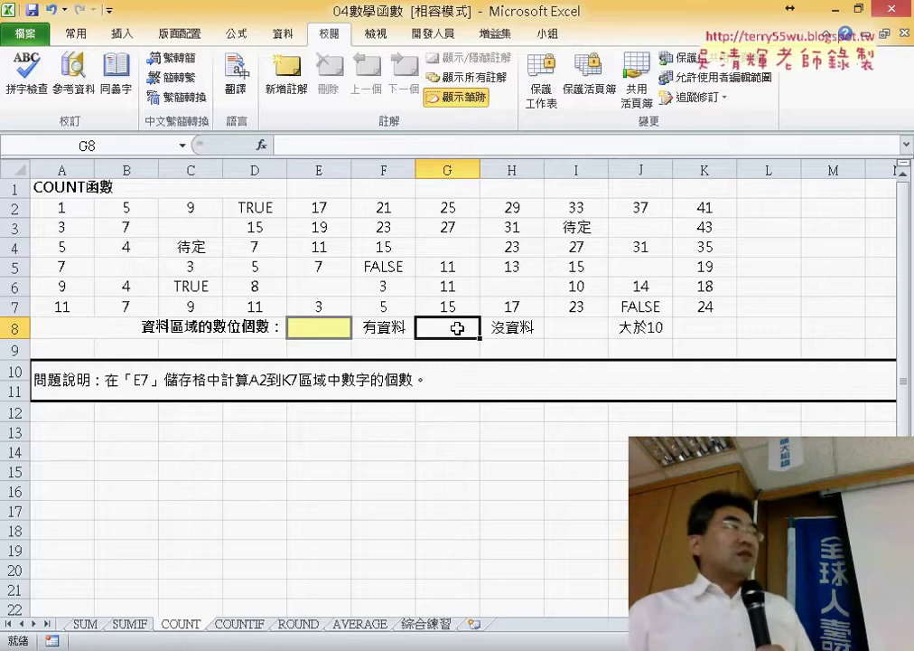
click(560, 325)
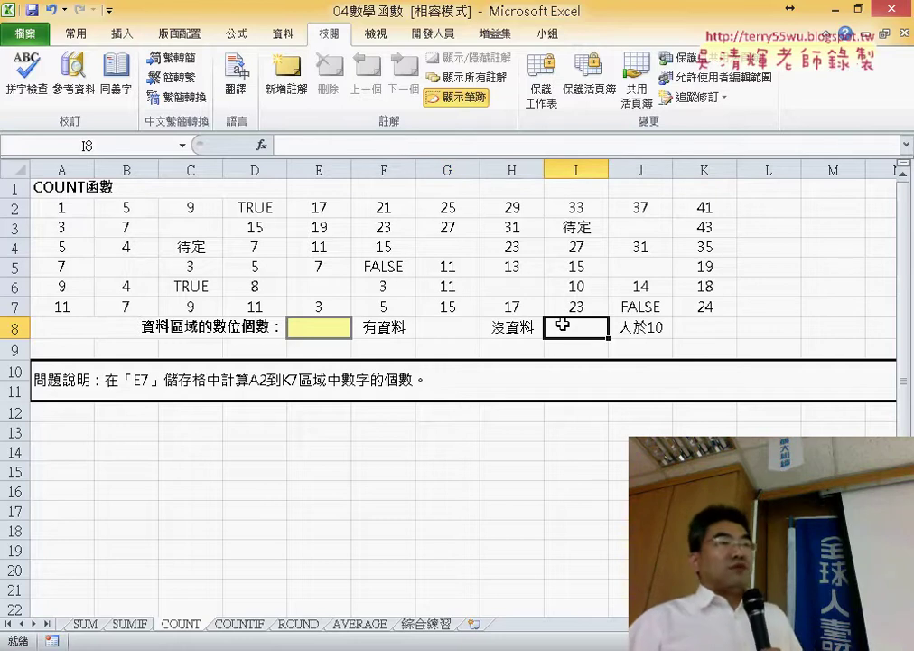
click(694, 329)
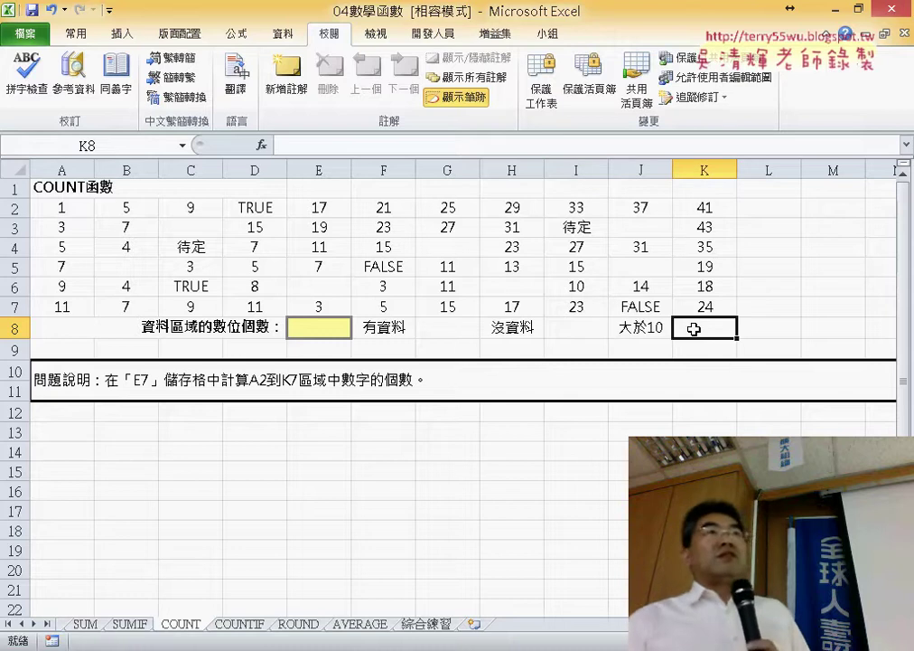
click(635, 323)
drag(61, 208, 714, 307)
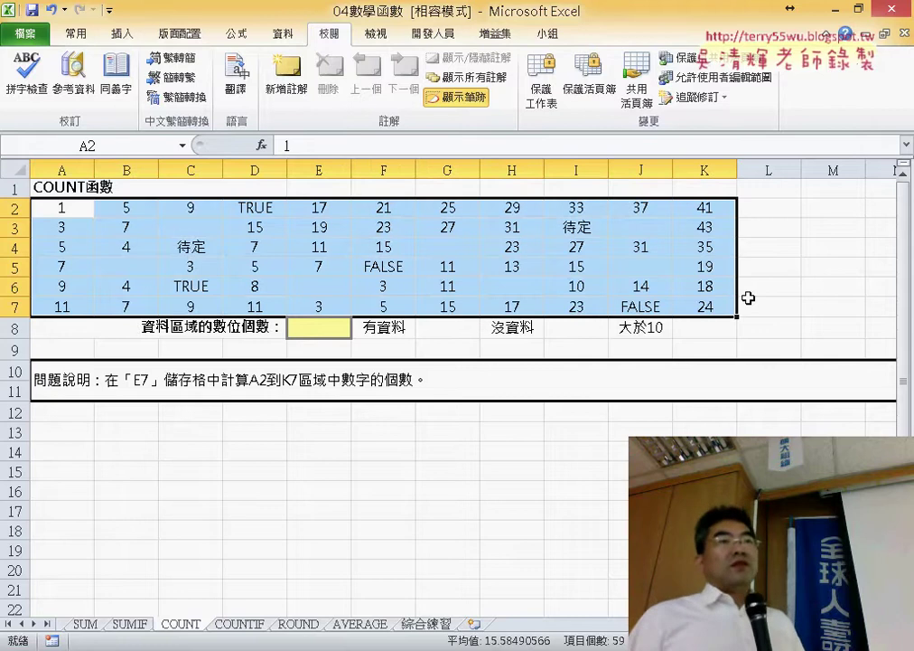
For cell E8, bring up Insert Function filtered to the 統計 (Statistical) category
click(316, 330)
click(268, 146)
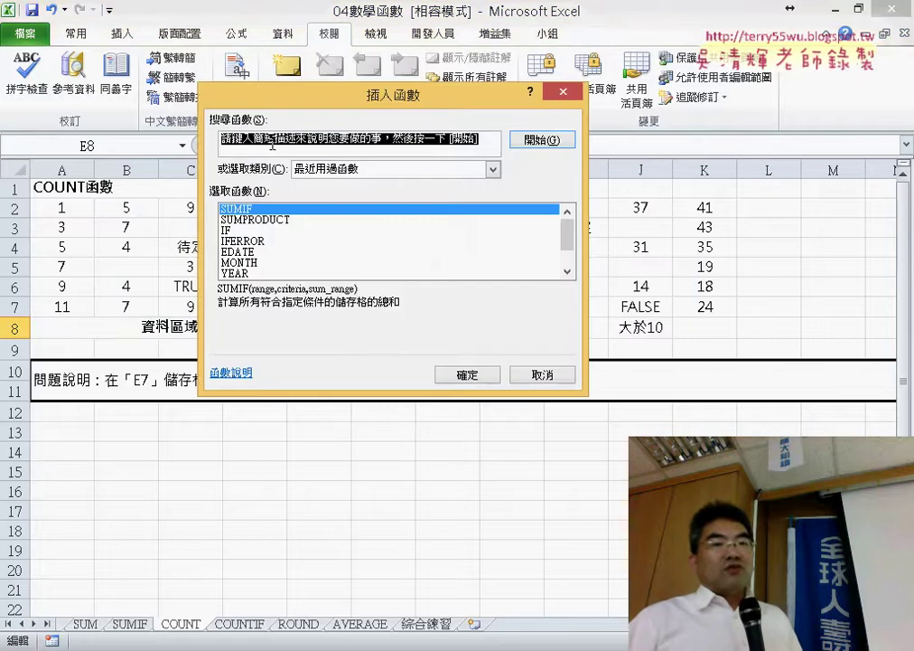
click(400, 173)
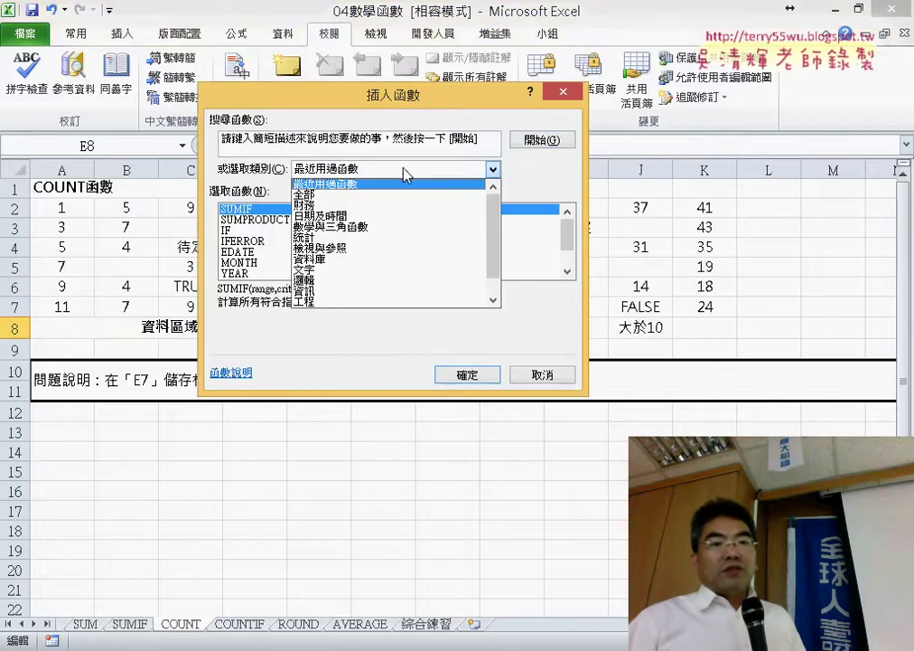
click(401, 247)
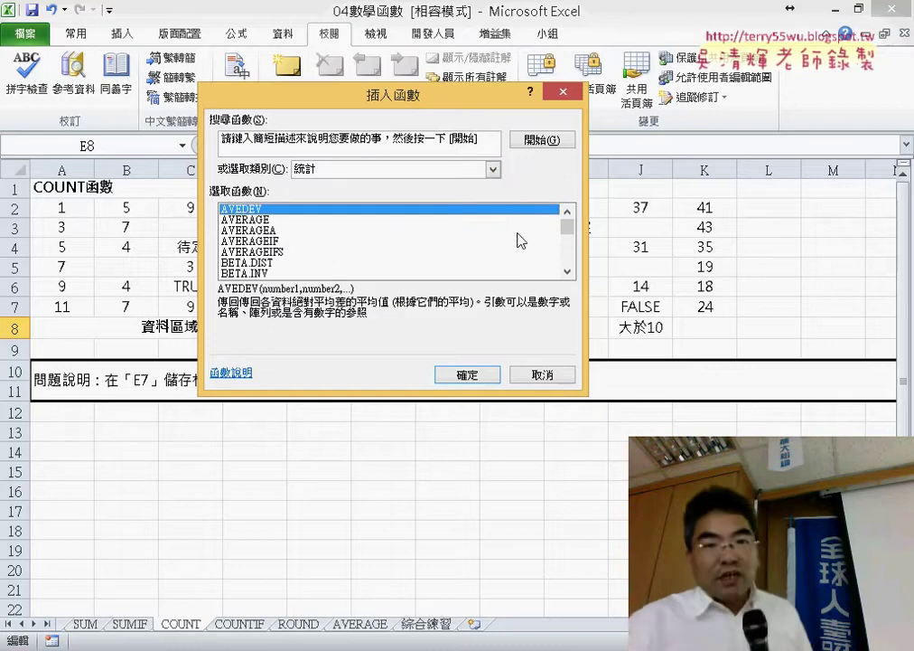
click(573, 267)
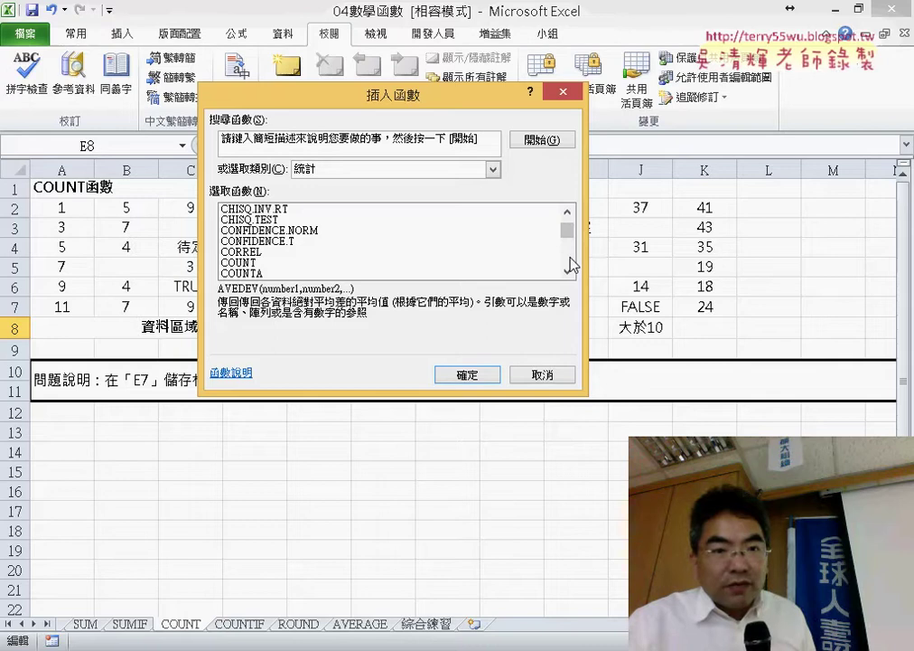
scroll(571, 265, down, 2)
click(568, 212)
click(568, 211)
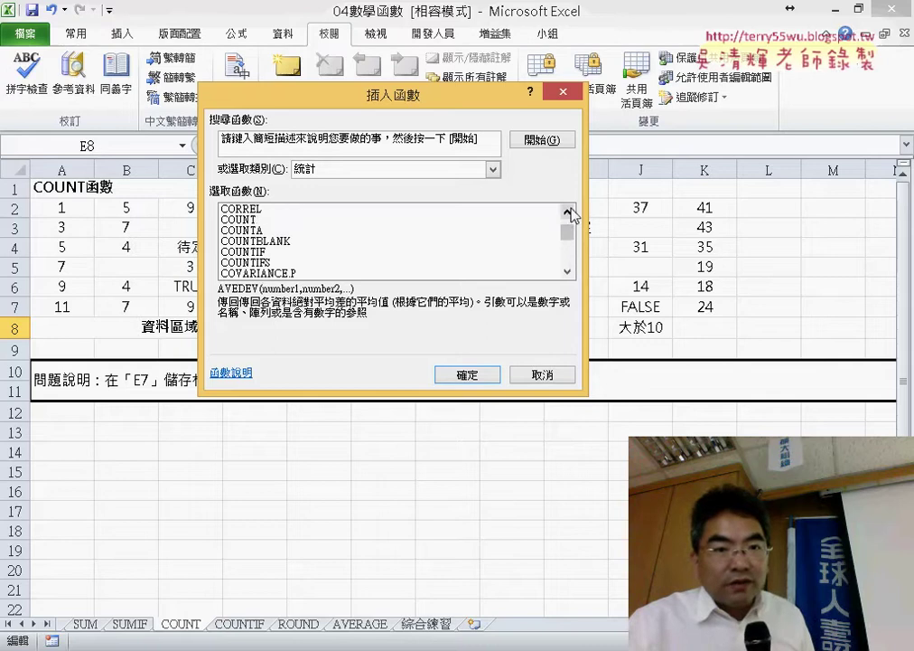
Compare the descriptions of COUNT, COUNTA, COUNTBLANK and COUNTIF, ending on COUNT
click(383, 220)
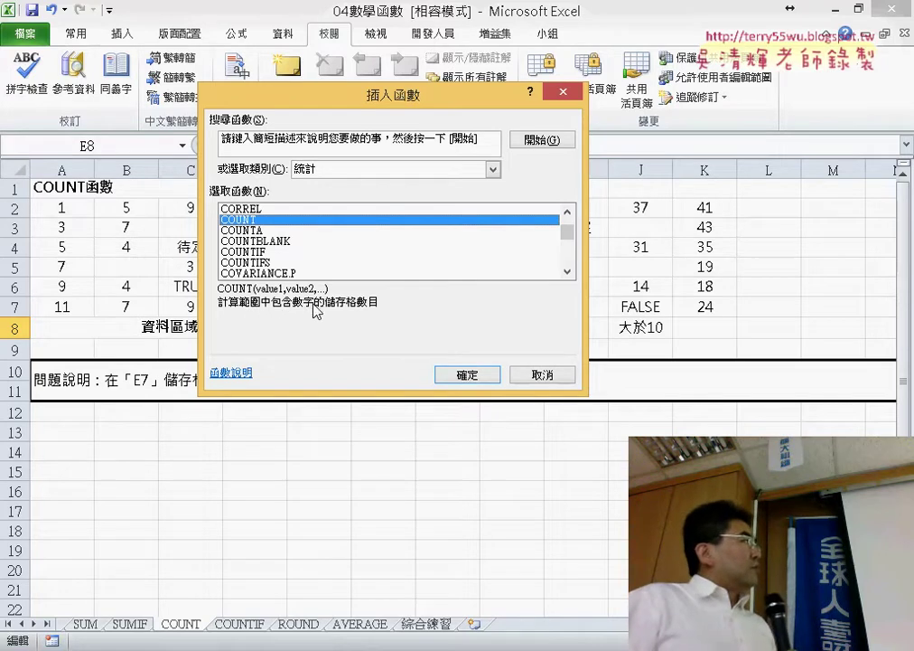
click(275, 231)
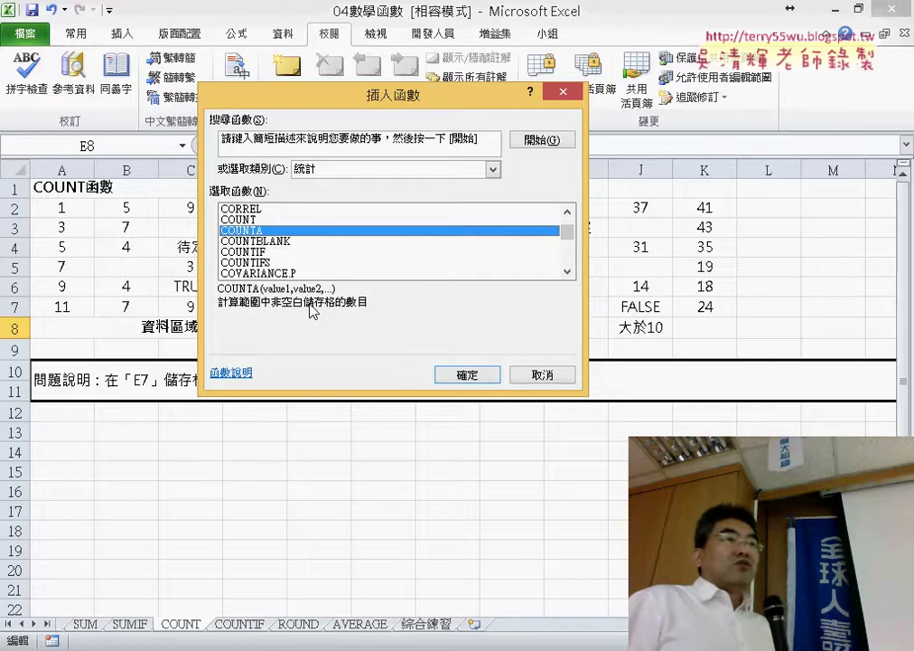
click(289, 242)
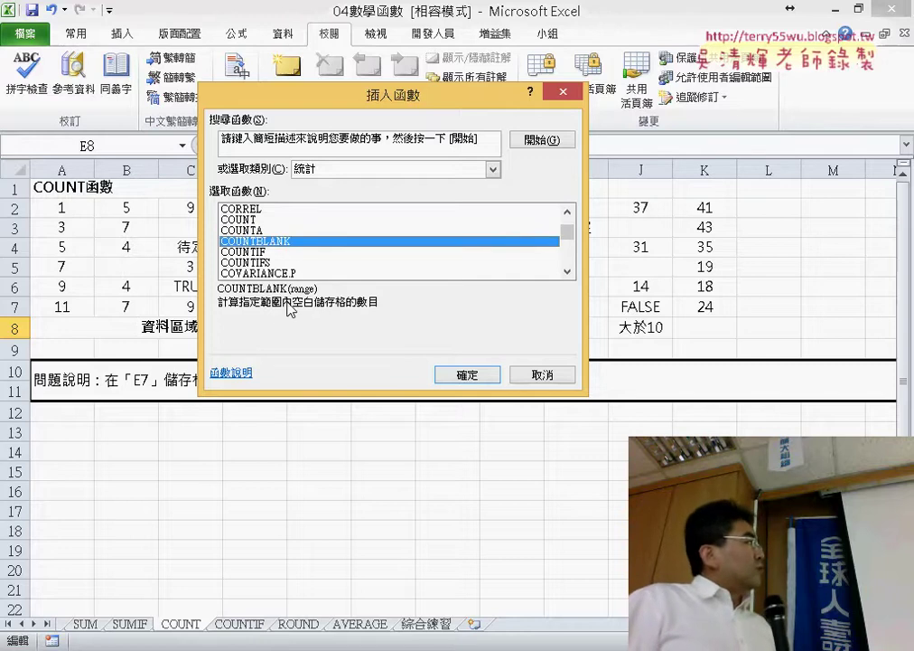
click(311, 252)
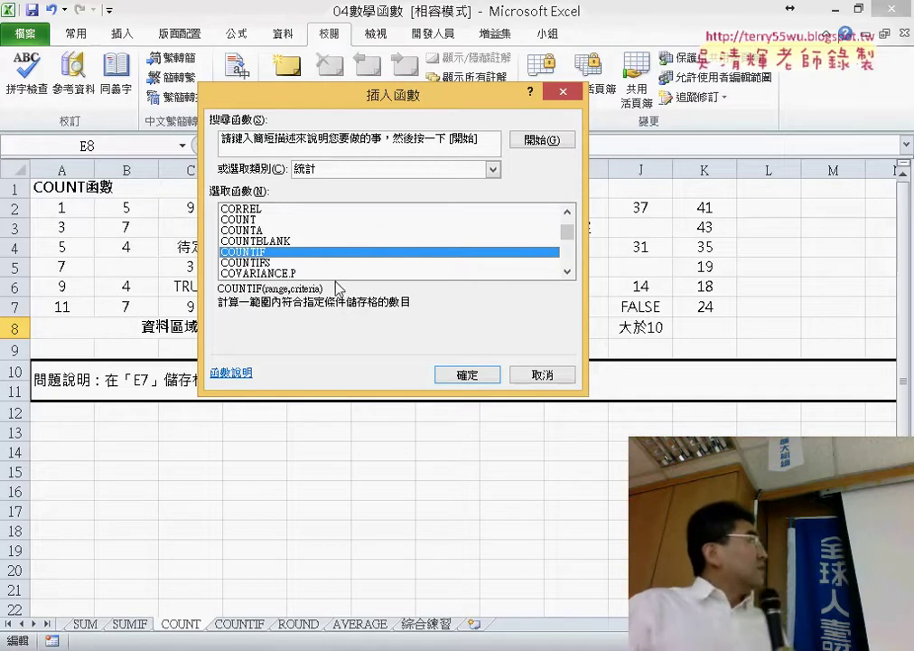
click(271, 219)
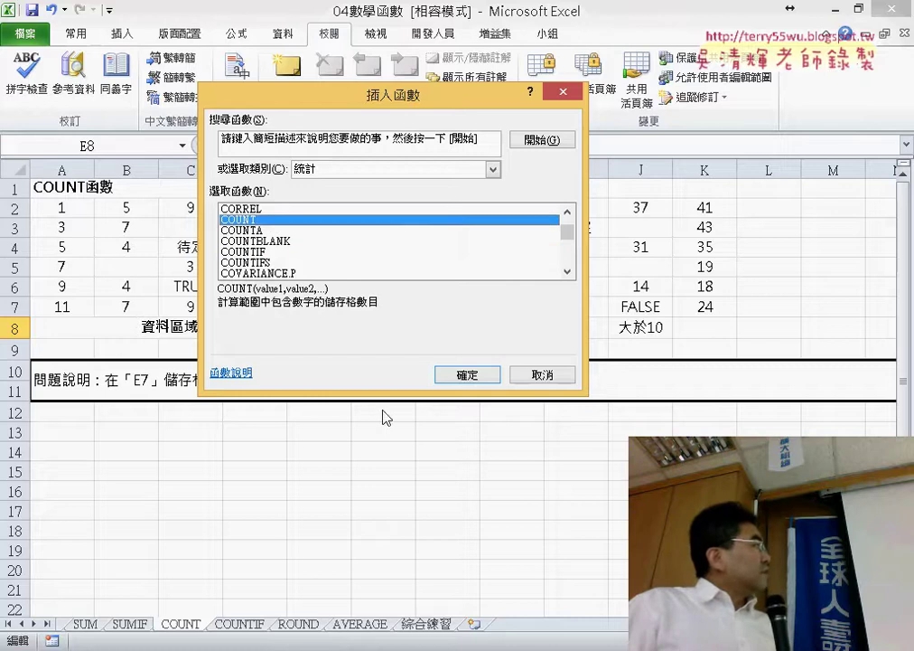
Enter =COUNT(A2:K7) in E8 so it shows 53
click(467, 374)
drag(80, 200, 676, 309)
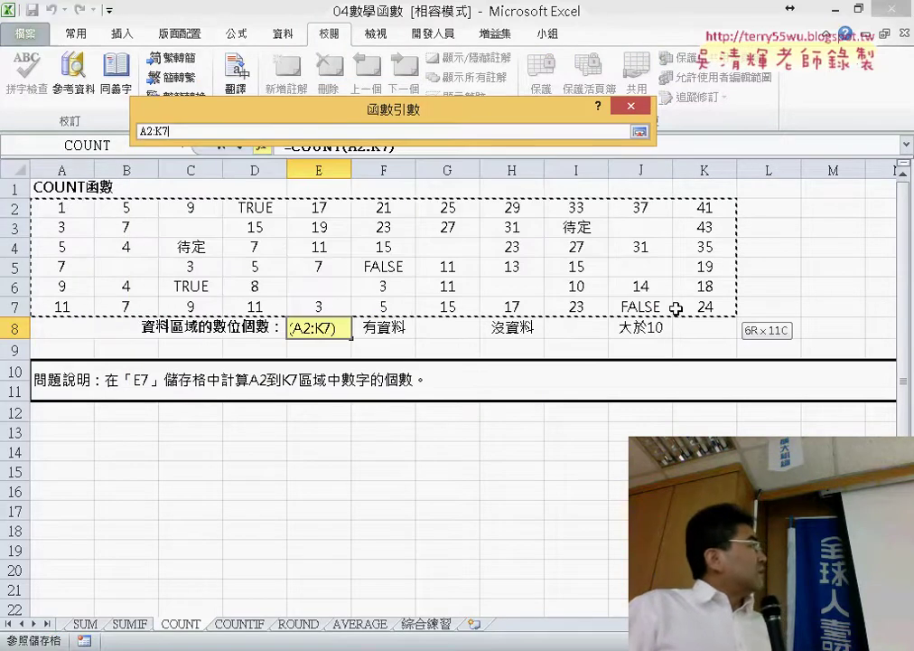
drag(676, 308, 676, 308)
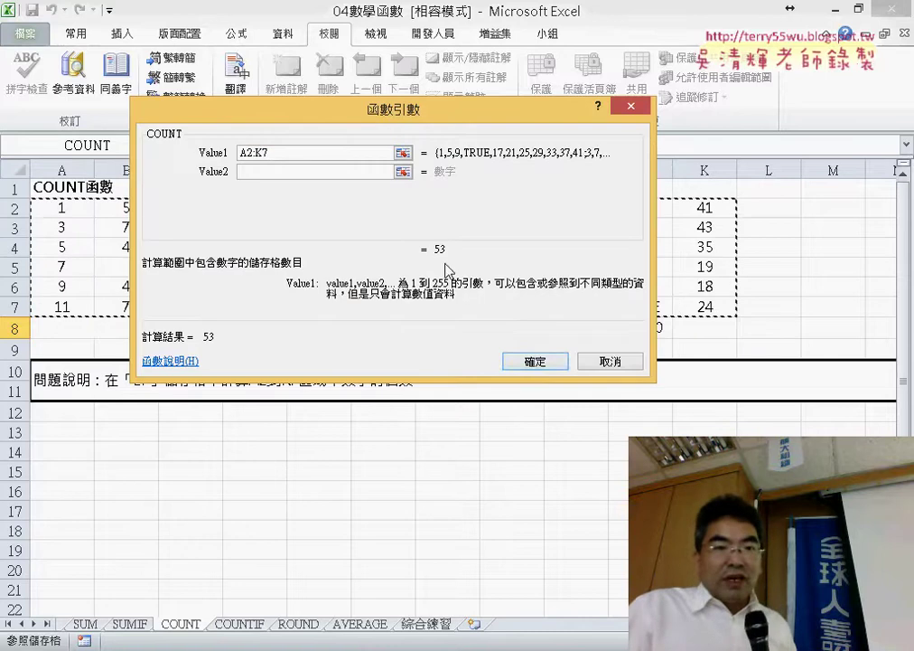
click(533, 364)
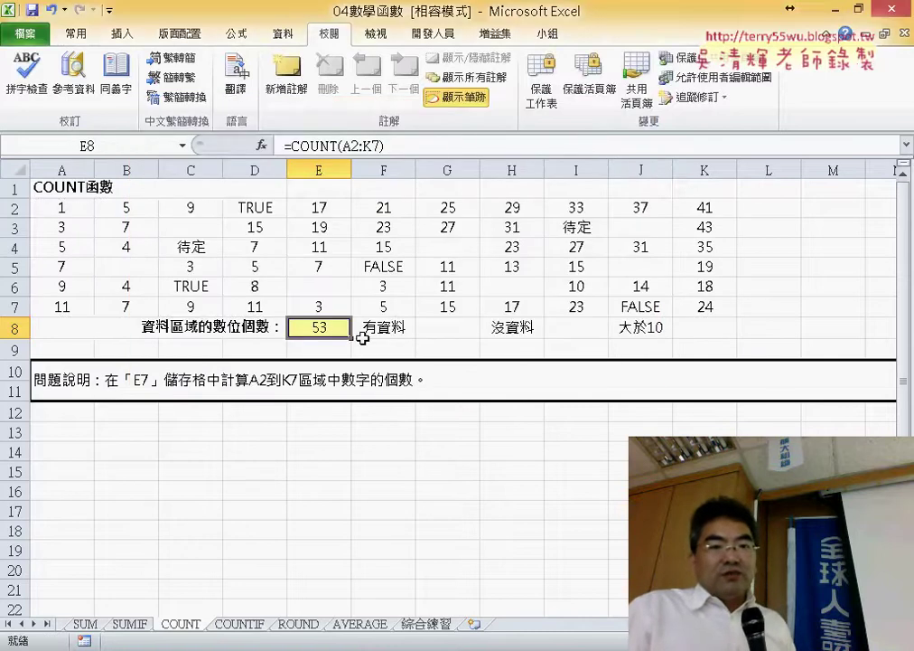
Enter =COUNTA(A2:K7) in G8, giving 59 non-empty cells
click(432, 329)
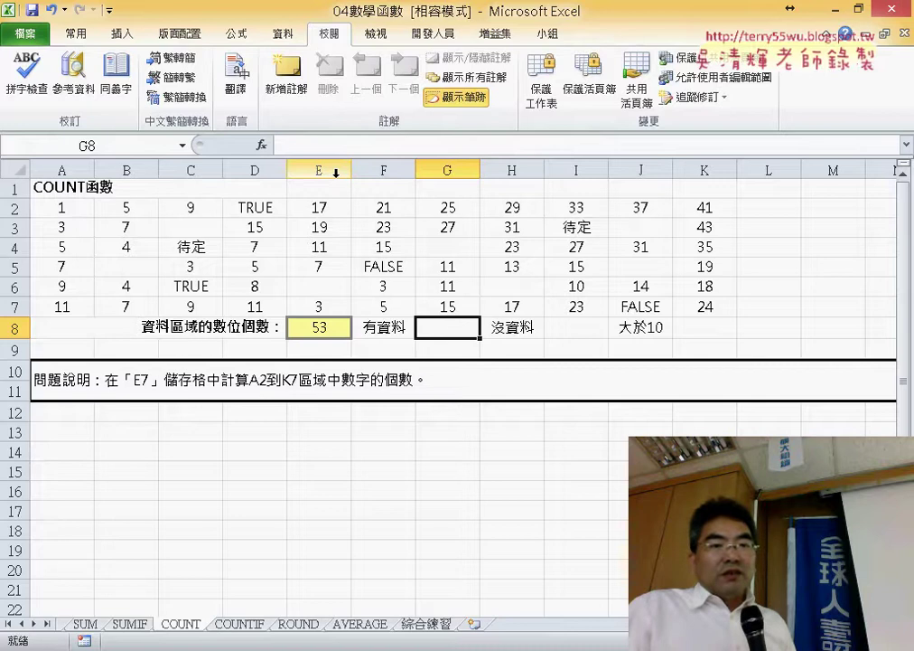
click(262, 146)
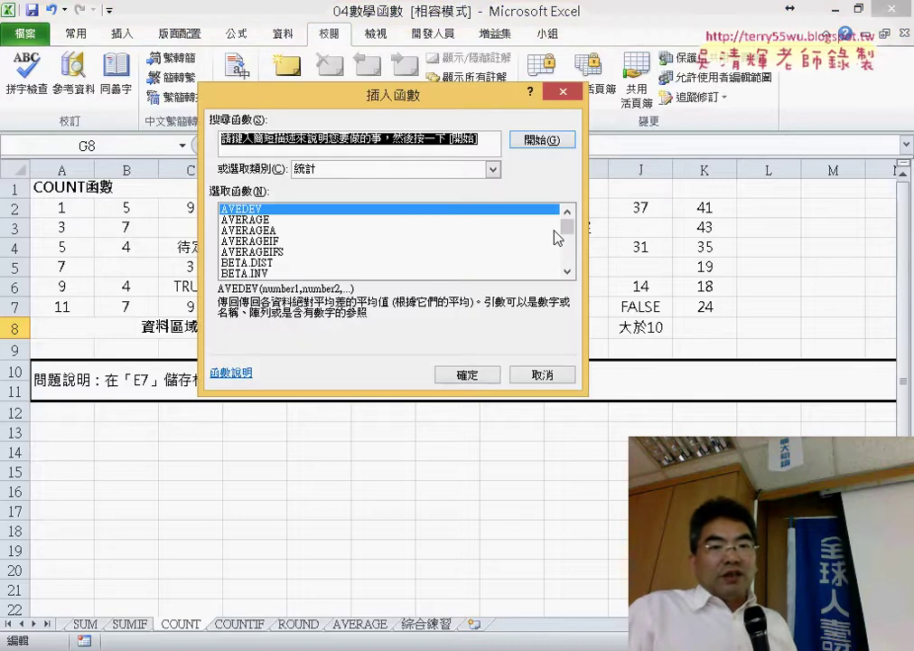
drag(569, 222, 569, 228)
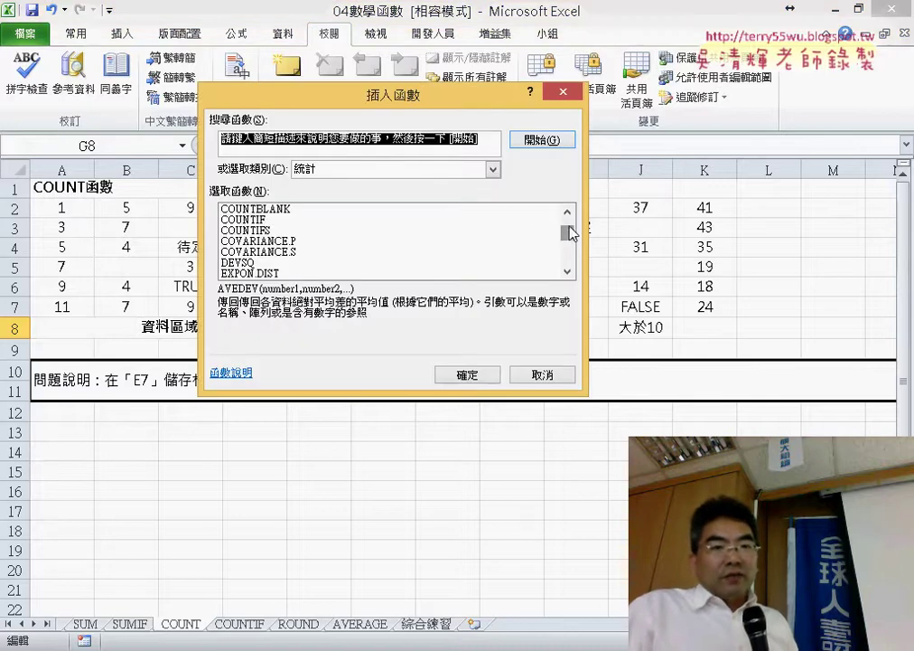
click(568, 211)
click(493, 212)
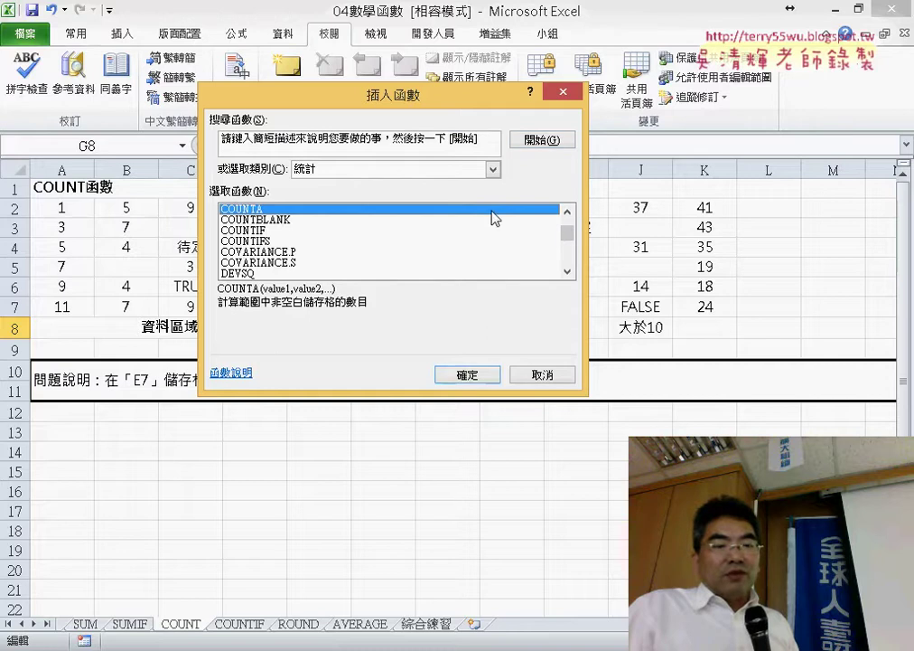
click(485, 372)
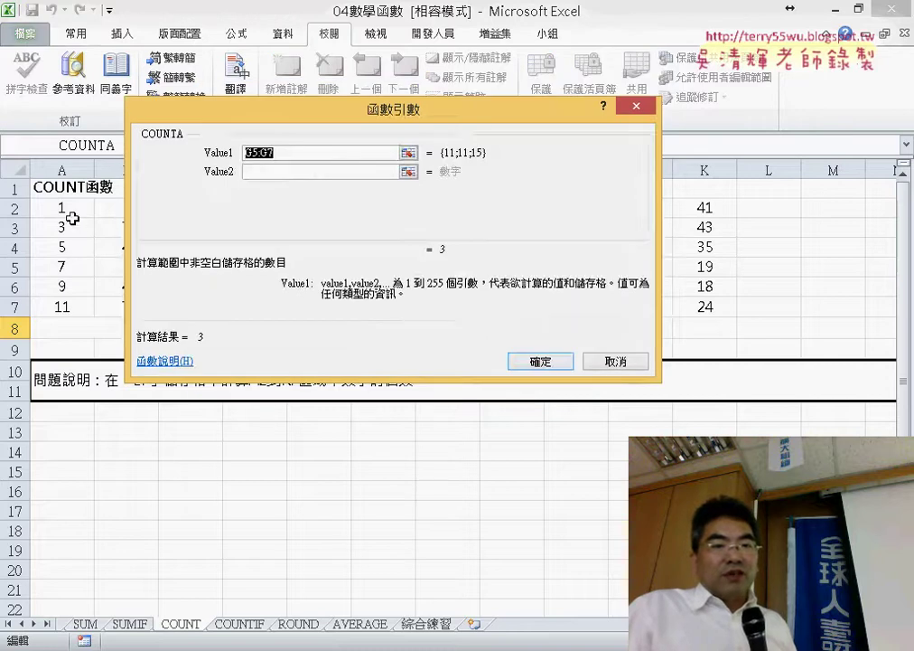
drag(72, 217, 731, 298)
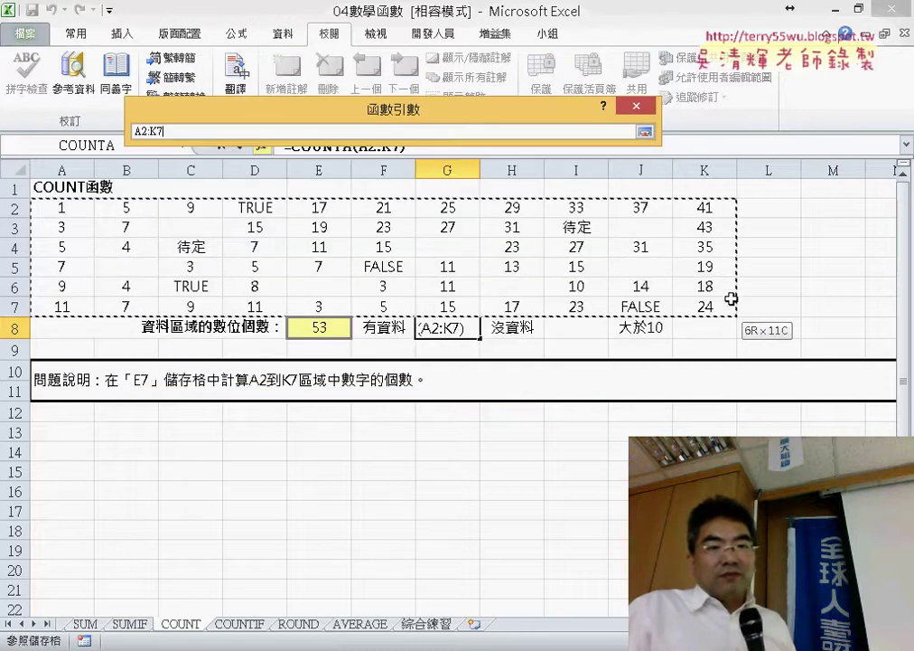
click(545, 360)
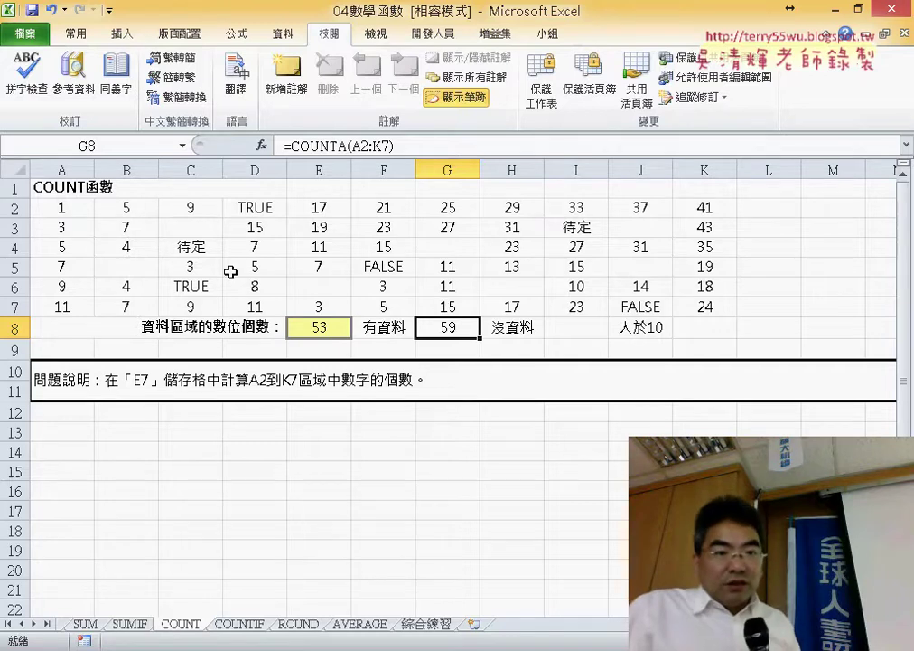
Review the text cells C4 and I3, then select I8 beside 沒資料
click(206, 246)
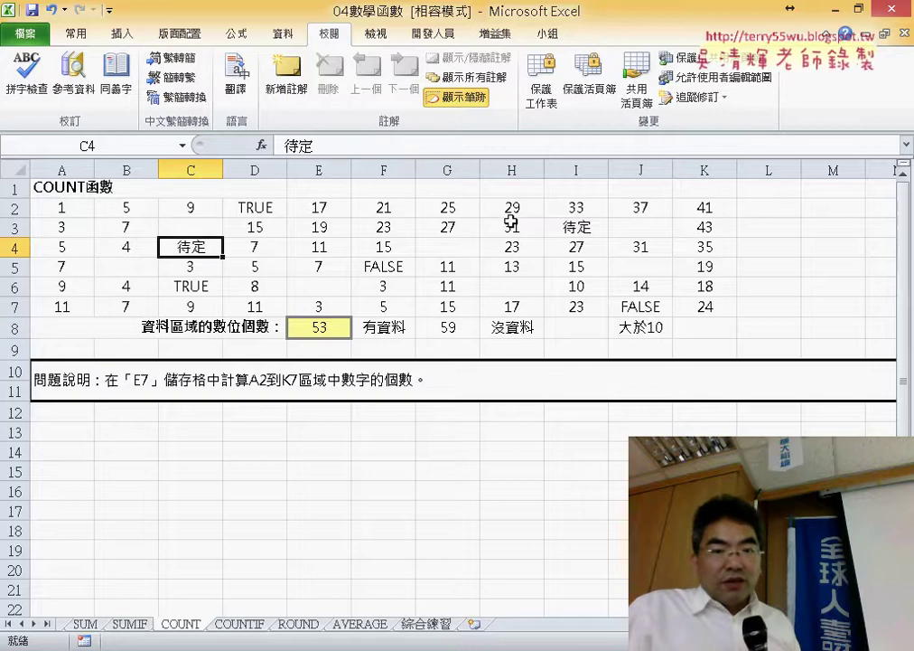
click(579, 228)
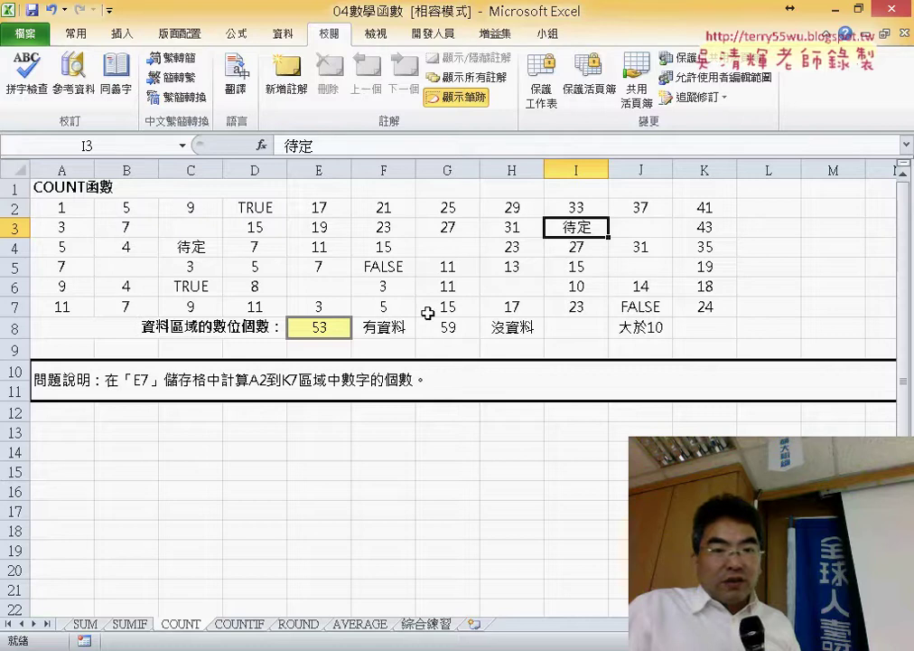
click(569, 328)
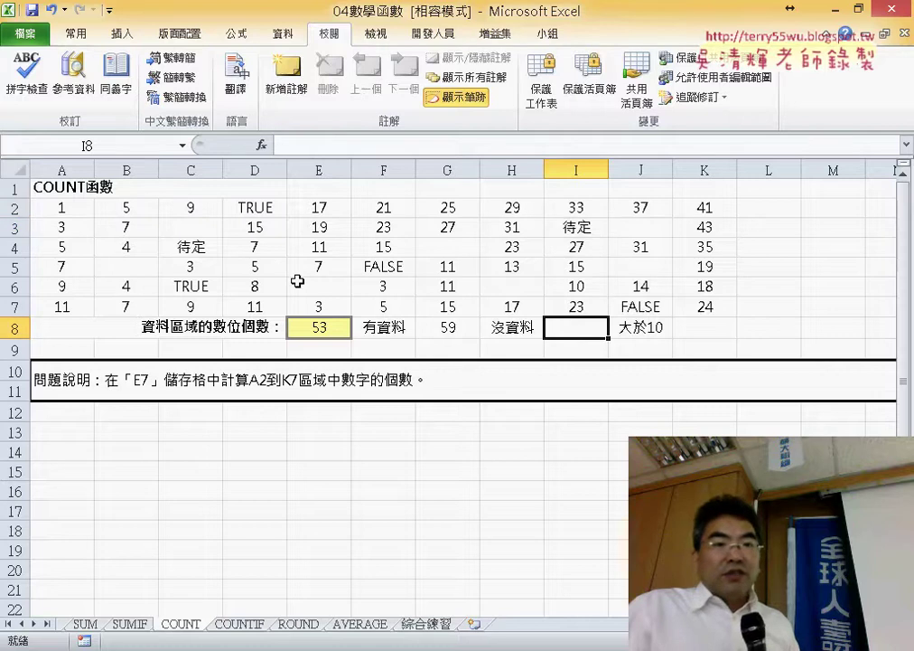
Enter =COUNTBLANK(A2:K7) in I8 so it reports 7 blank cells
click(262, 145)
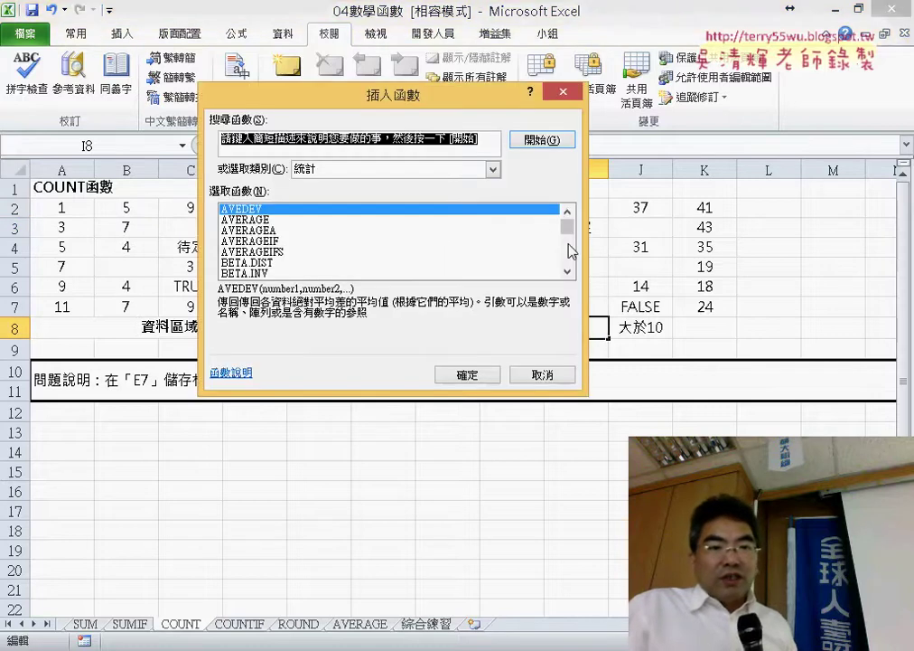
click(567, 270)
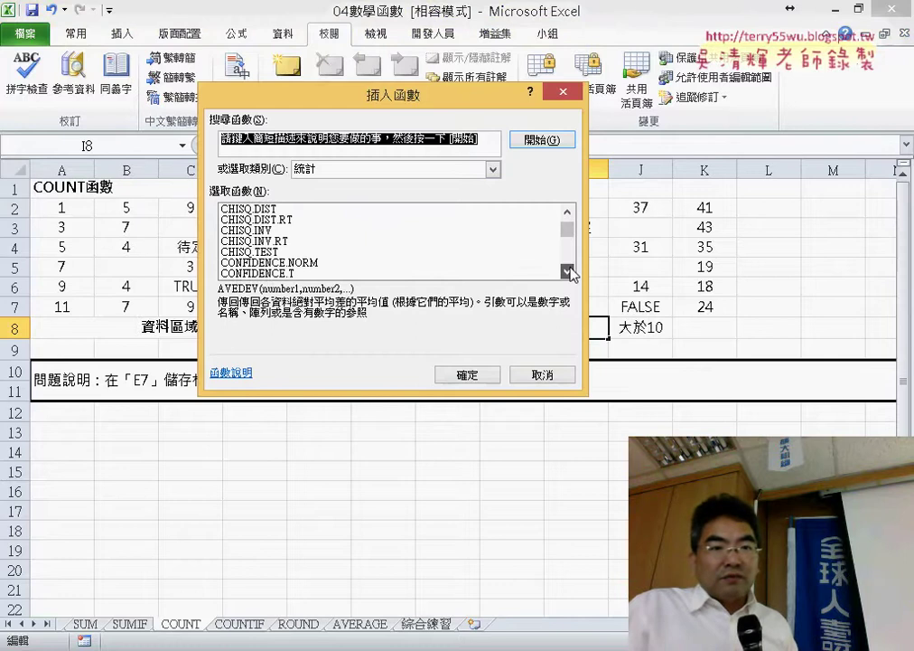
click(567, 270)
click(567, 270)
click(567, 270)
click(399, 263)
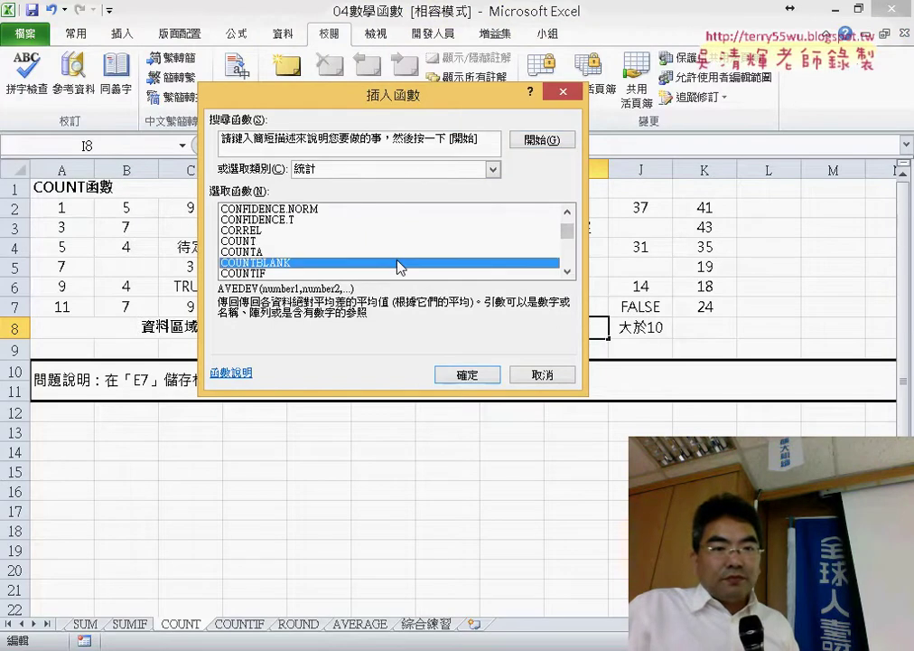
double_click(400, 263)
drag(61, 207, 714, 308)
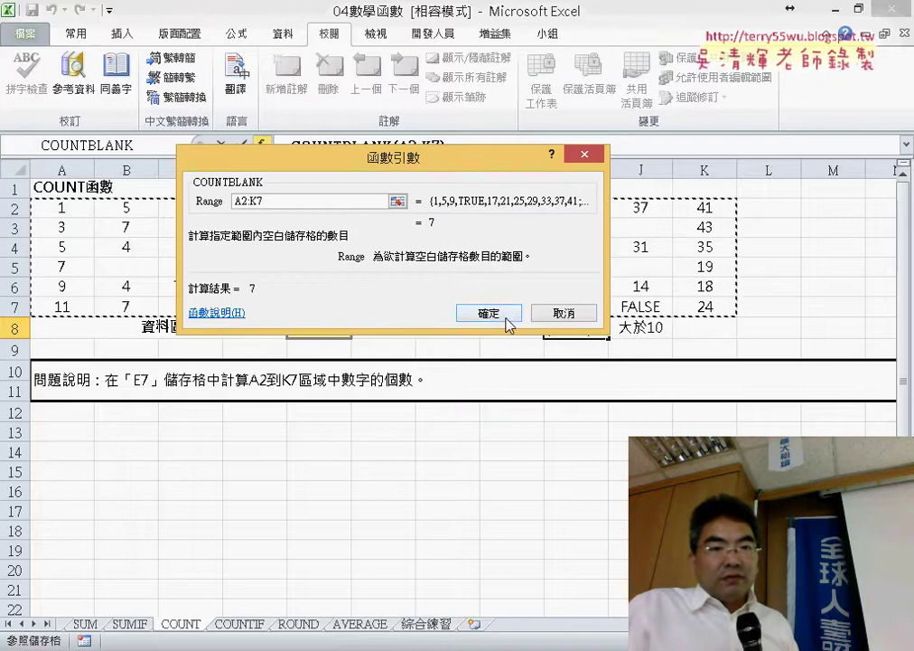
click(510, 324)
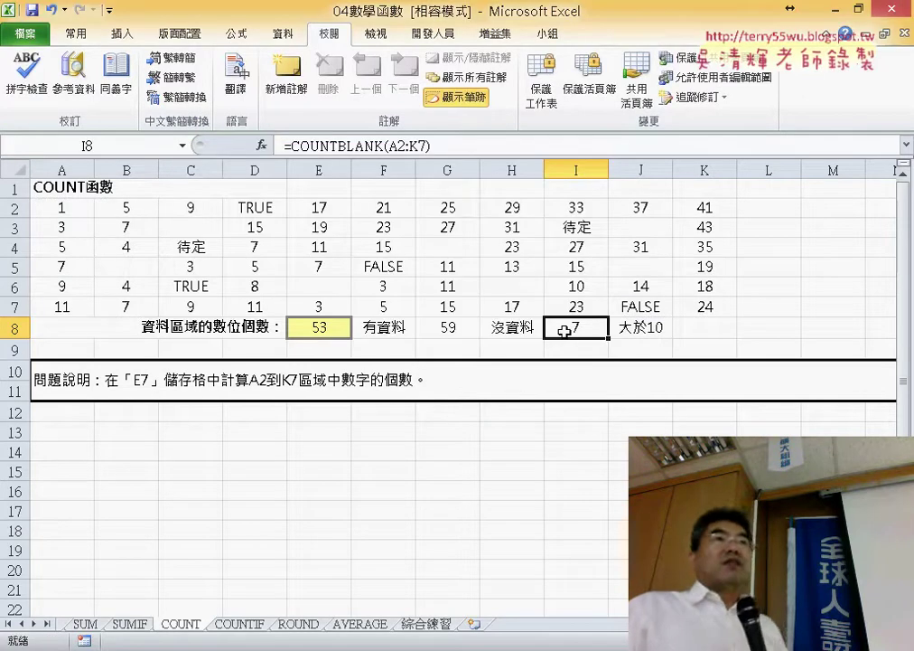
click(701, 326)
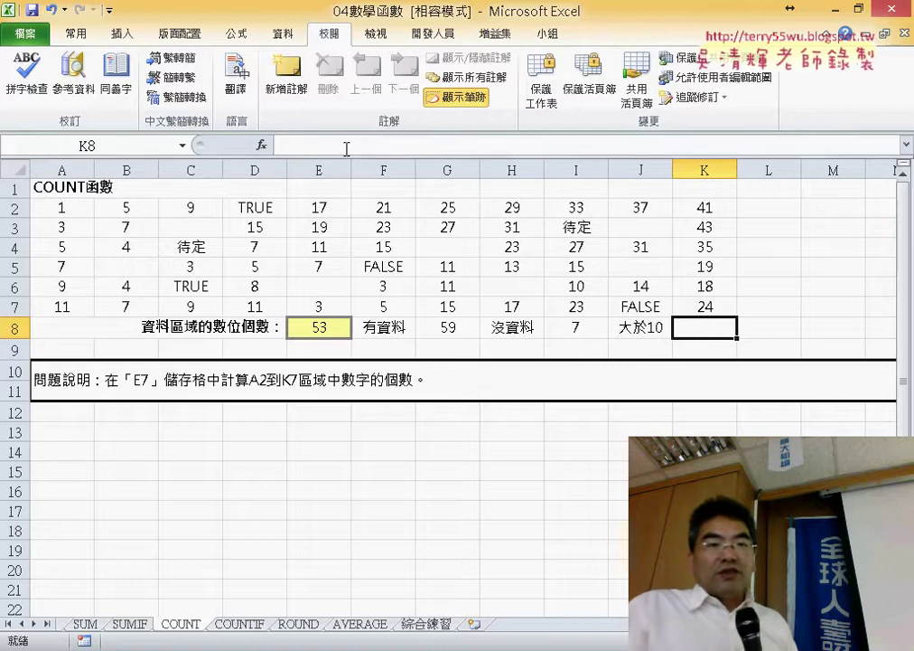
Insert the COUNTIF function into cell K8 from the Statistical list
click(261, 145)
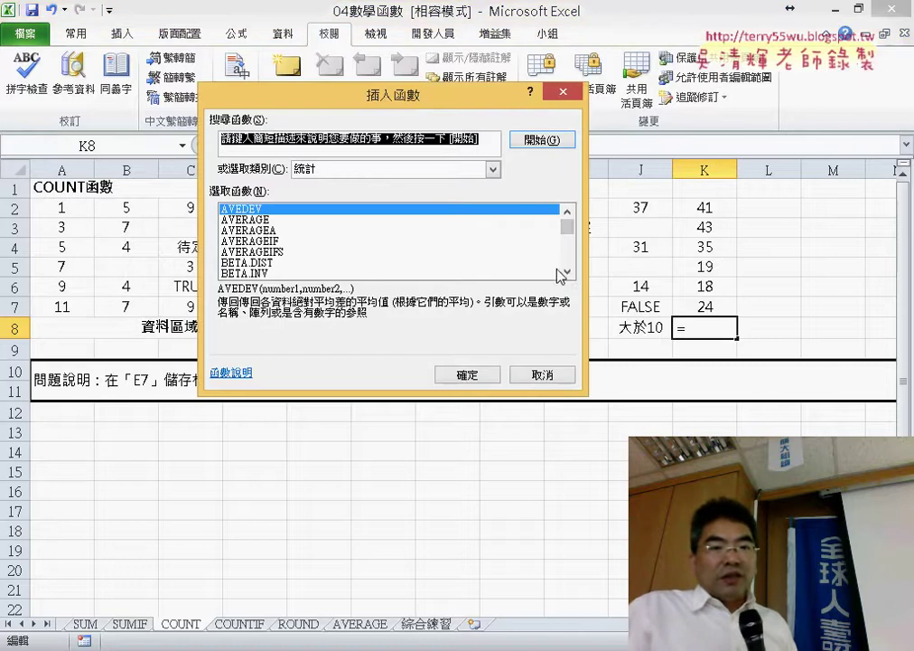
click(568, 272)
click(567, 272)
click(567, 272)
click(567, 272)
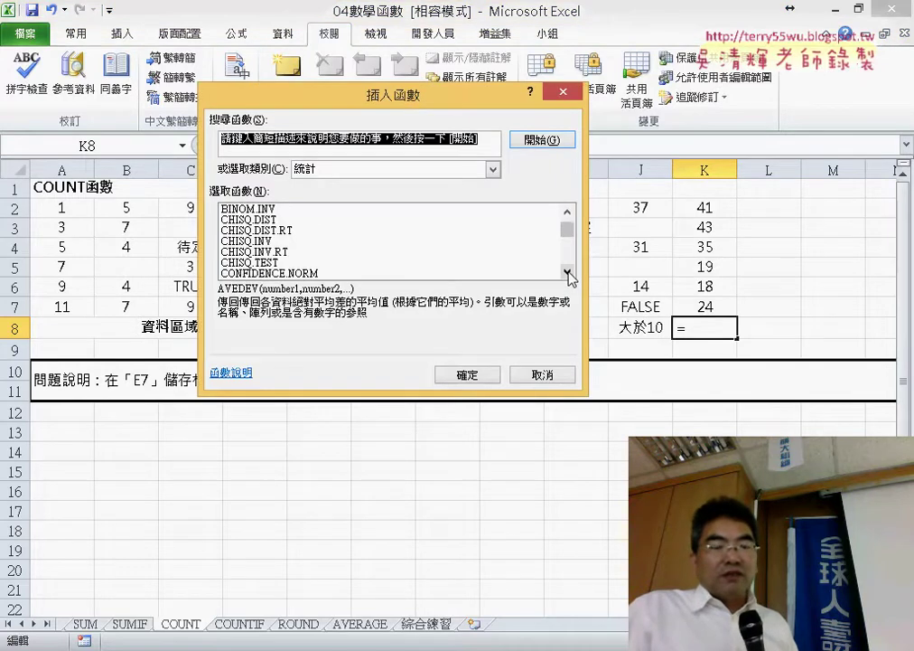
click(569, 273)
click(568, 272)
click(569, 272)
click(568, 272)
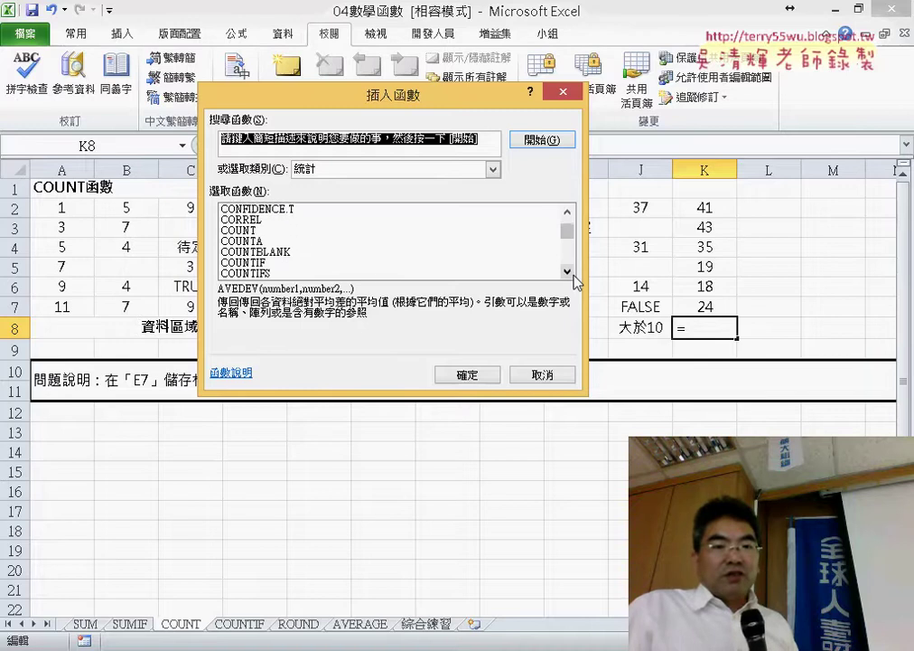
click(569, 272)
double_click(355, 252)
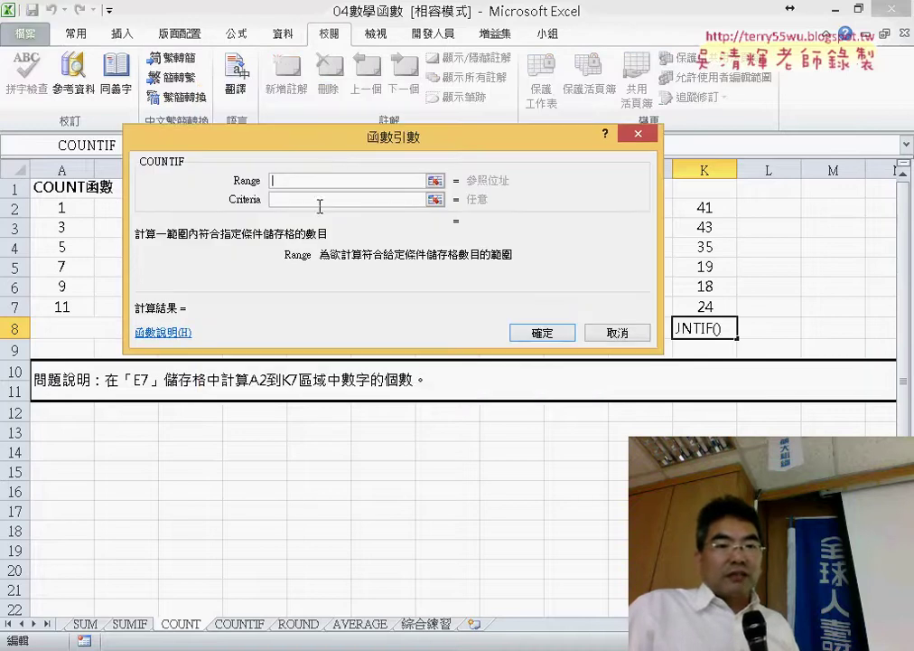
Set COUNTIF's range to A2:K7 and criteria to >10, giving 32
drag(337, 148, 292, 403)
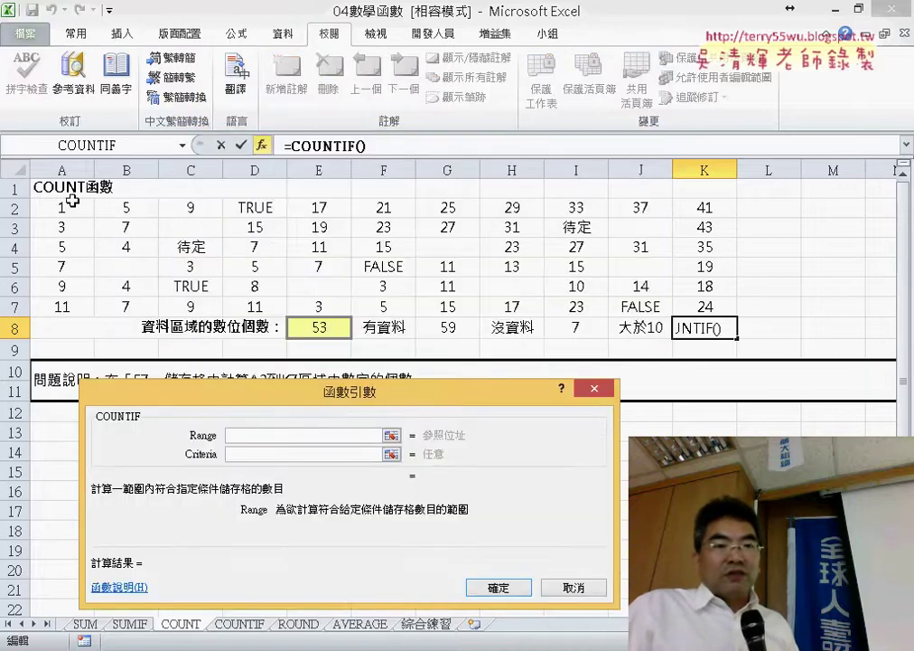
drag(72, 200, 702, 318)
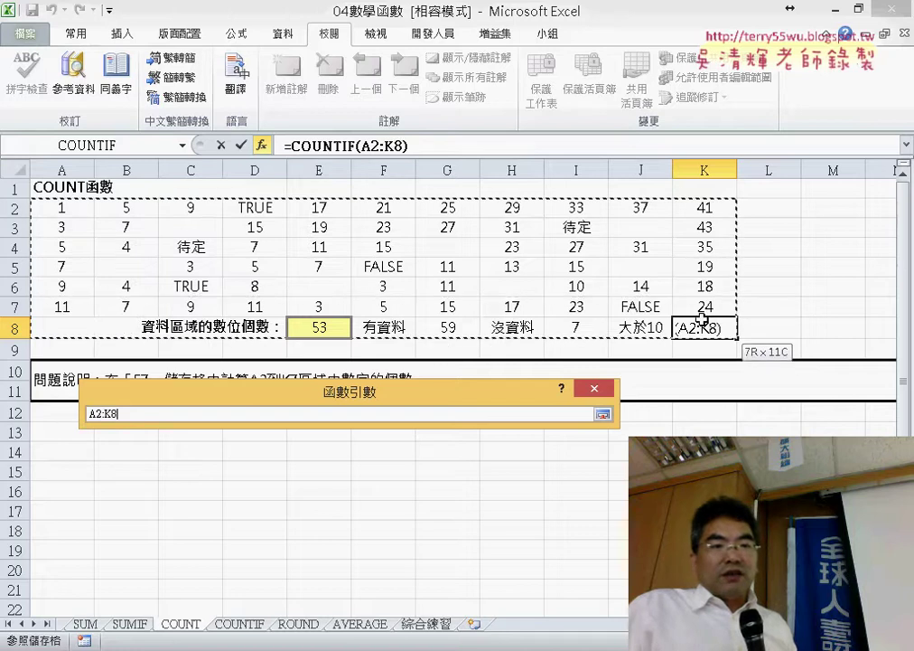
drag(702, 318, 702, 309)
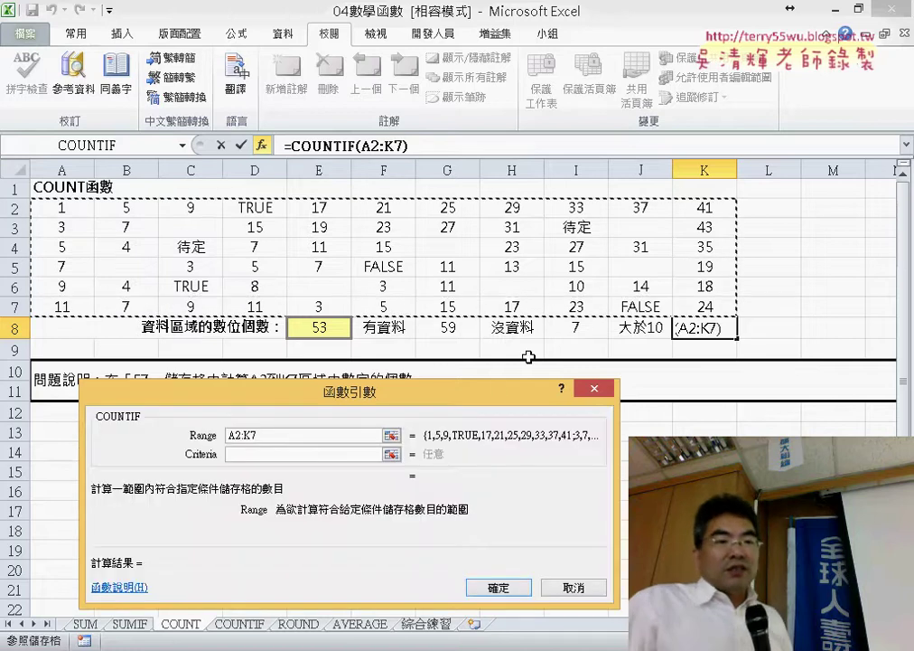
drag(312, 390, 327, 190)
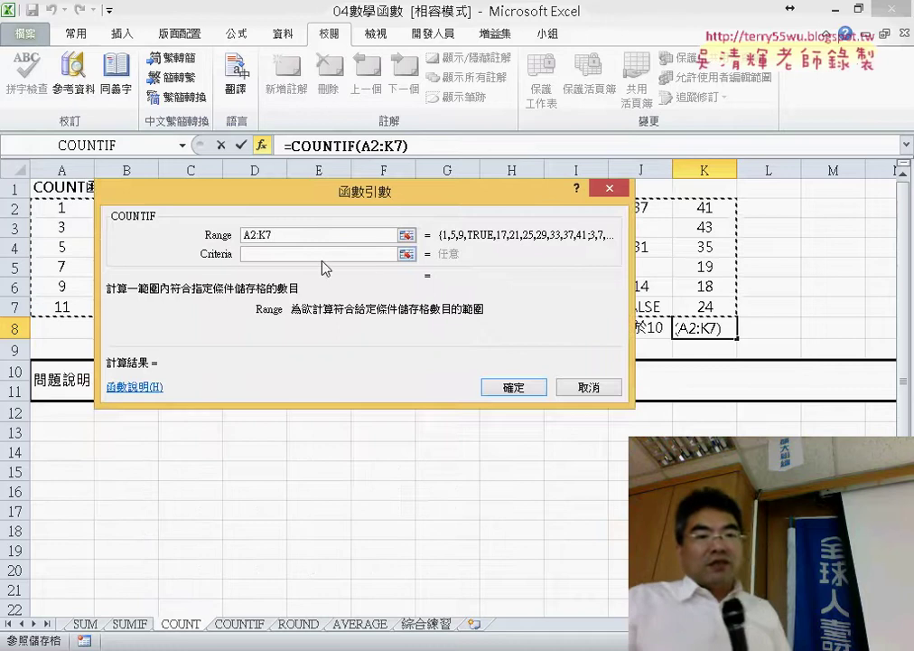
click(326, 254)
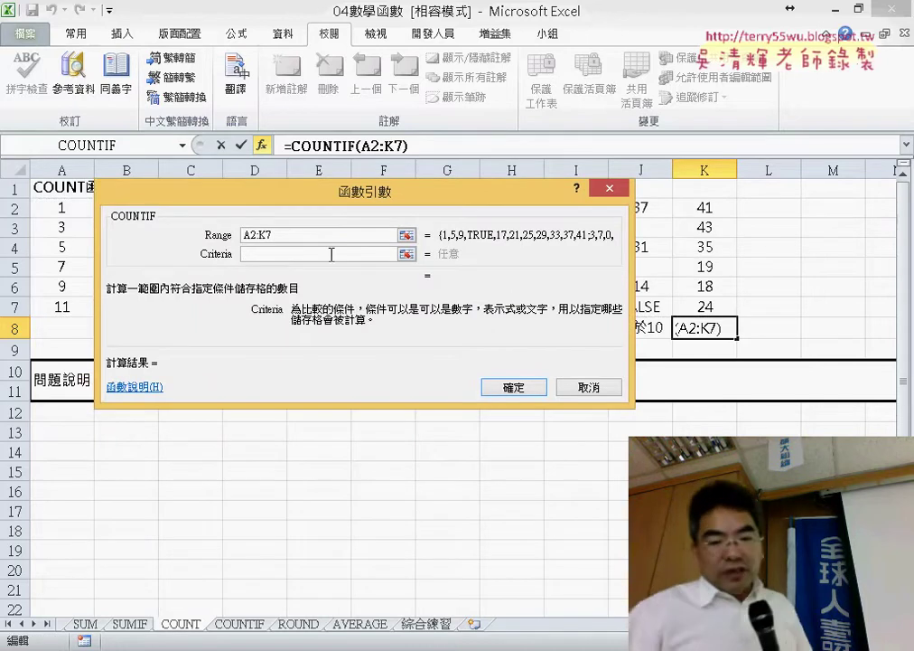
text(>)
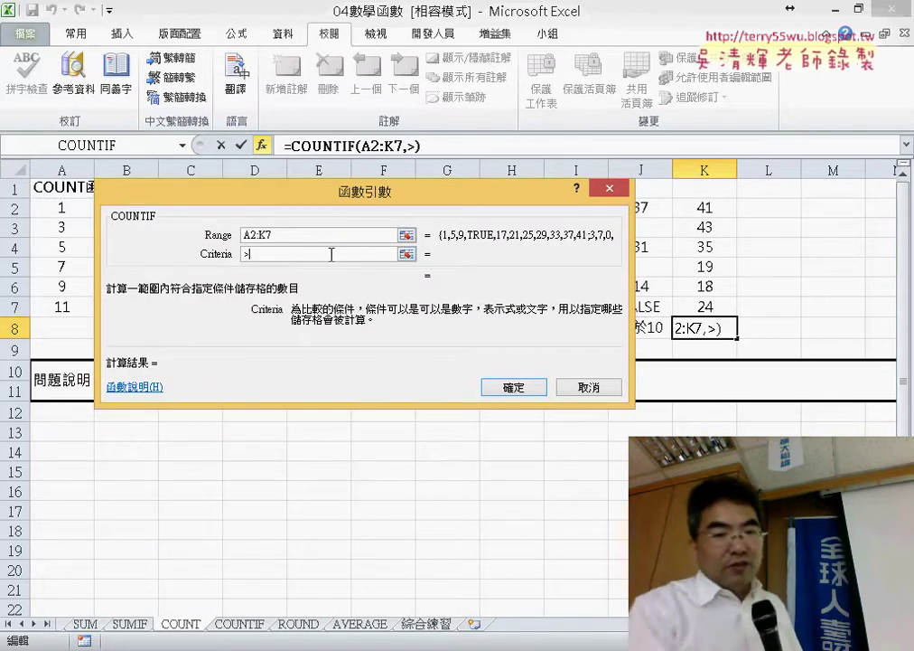
text(10)
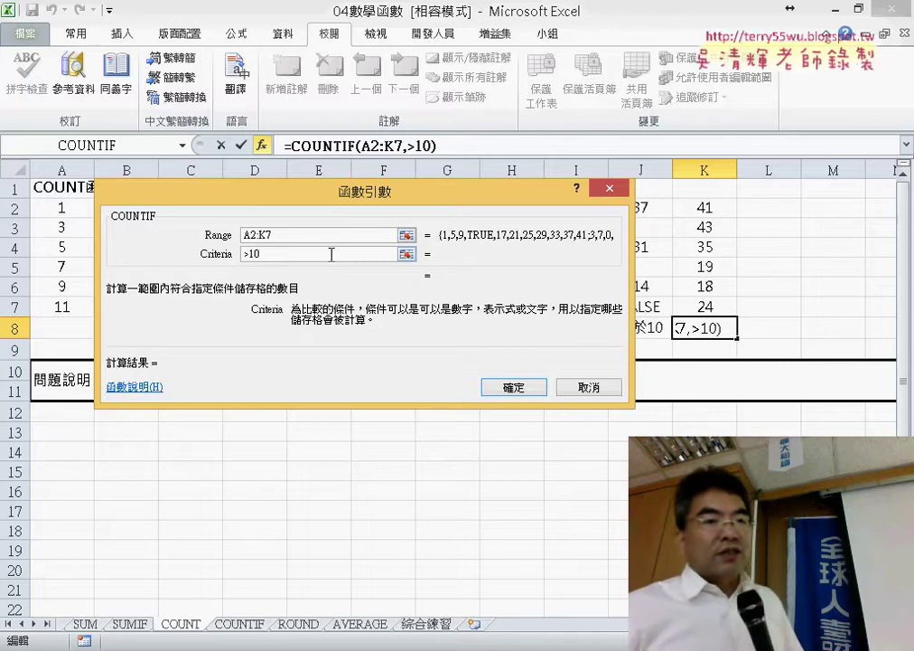
click(302, 236)
click(534, 391)
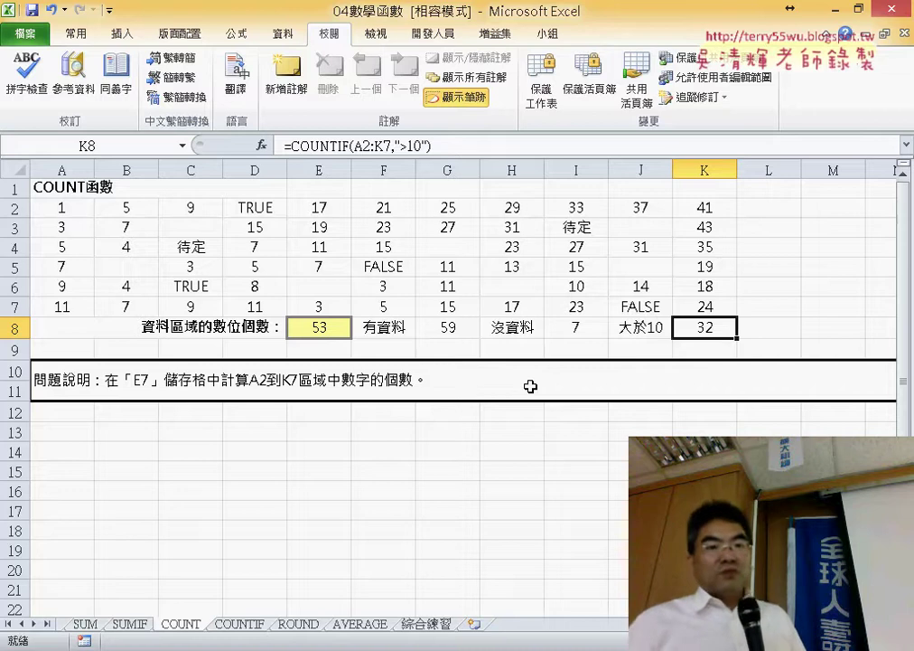
click(465, 328)
click(577, 330)
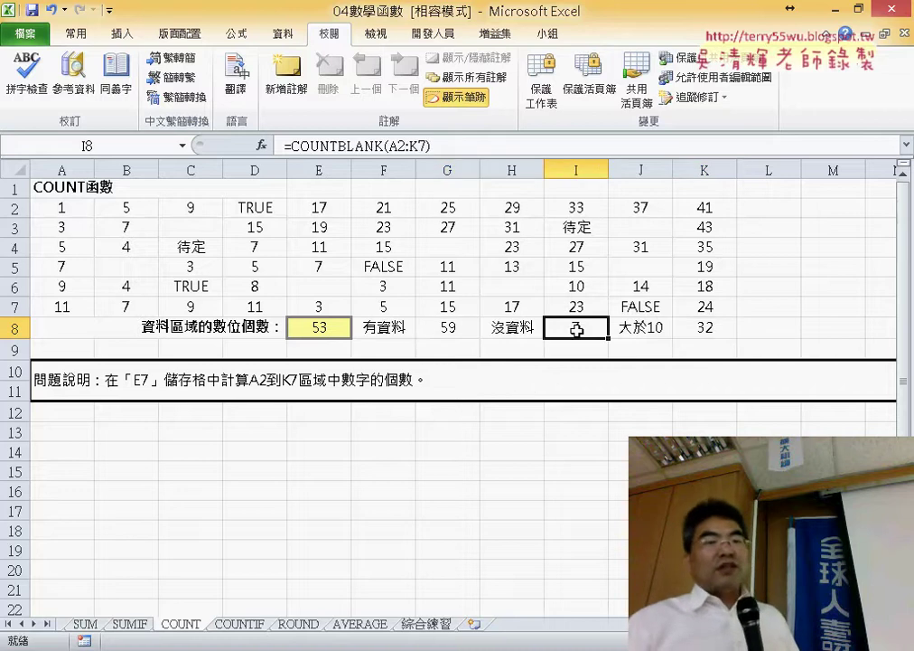
click(705, 327)
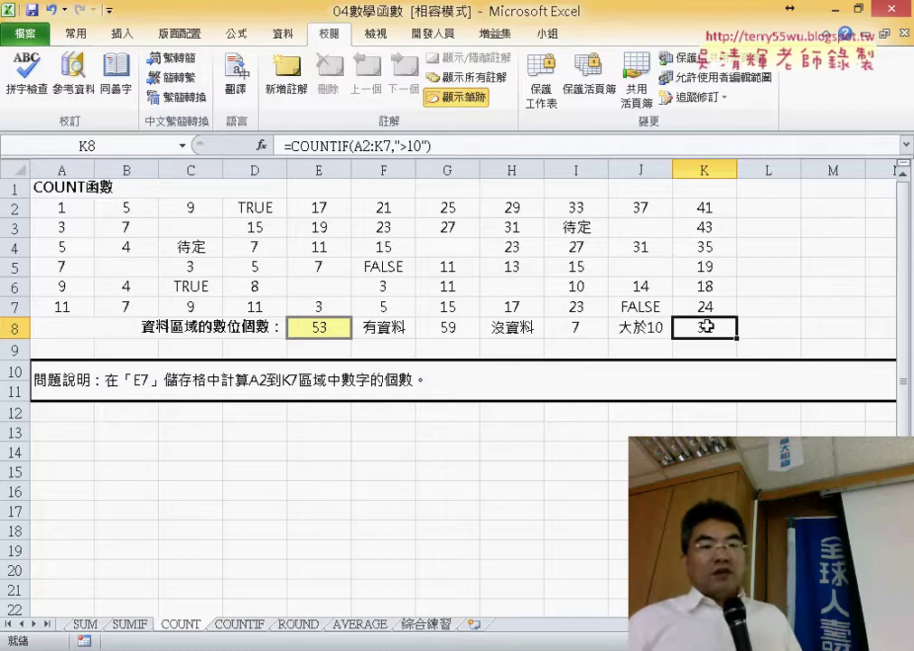
Switch to the COUNTIF sheet, inspect sales amounts D17:D24, and select D26
click(239, 623)
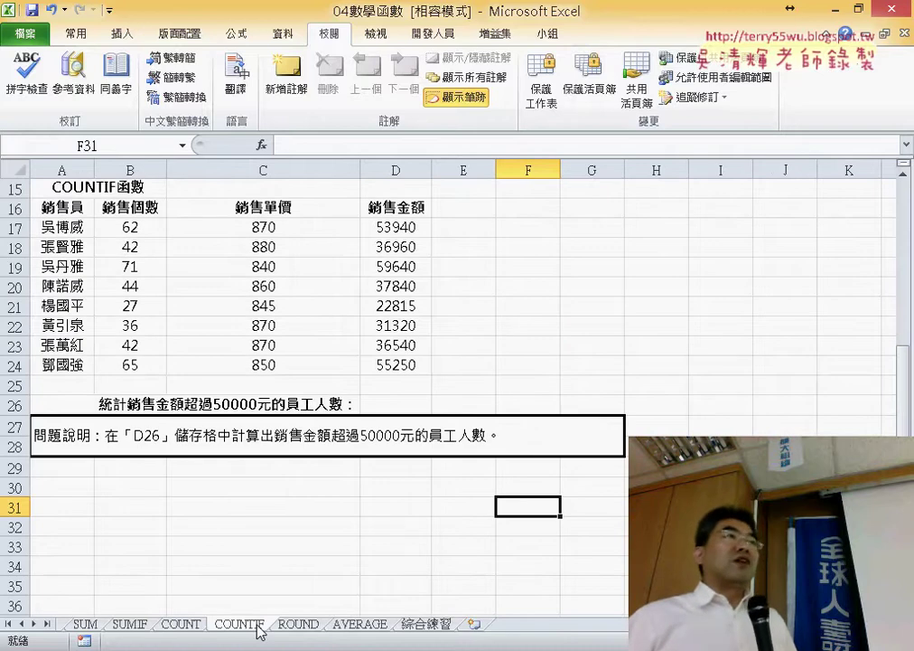
click(414, 408)
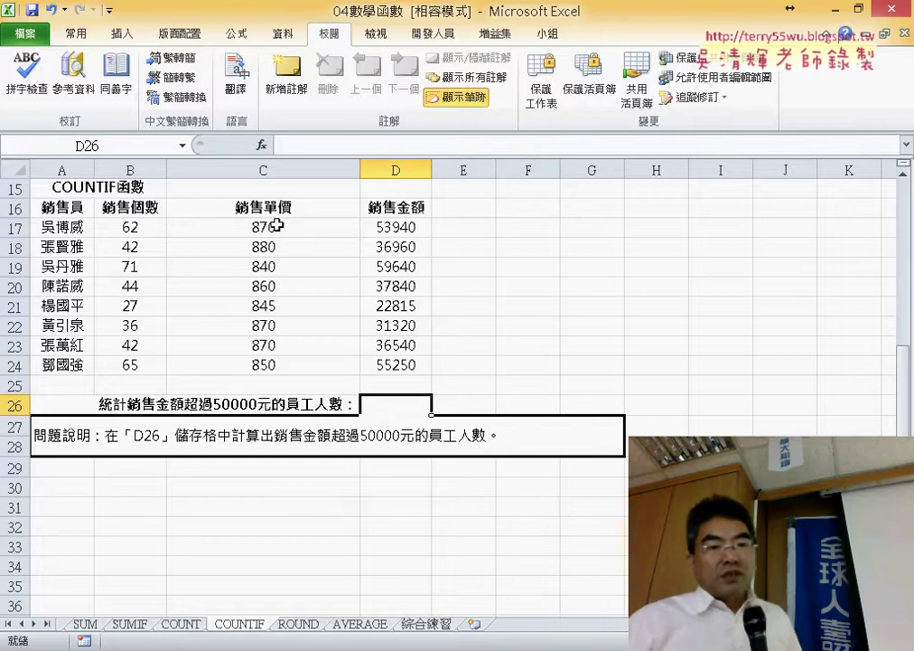
drag(395, 228, 398, 366)
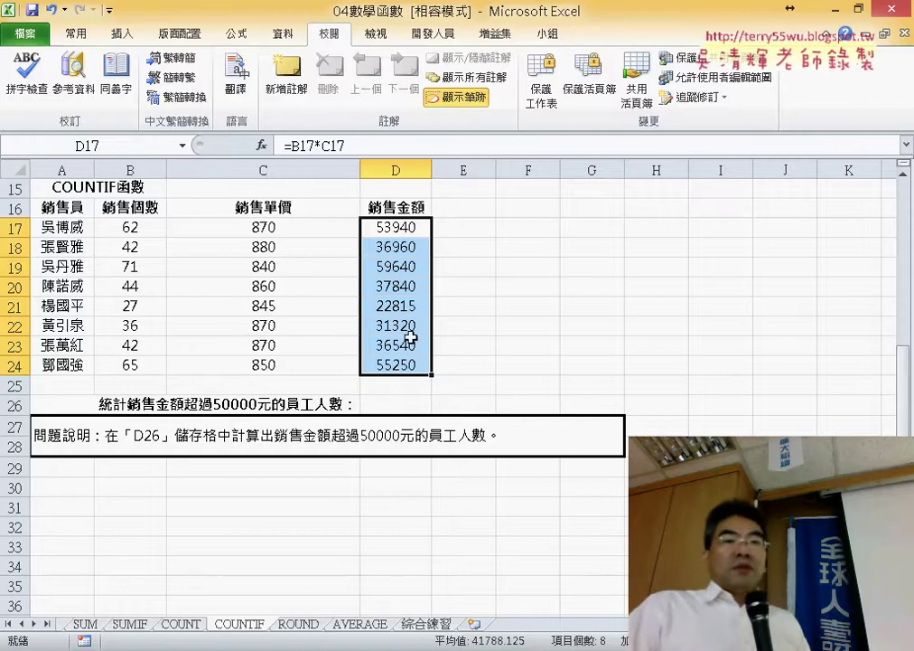
click(408, 406)
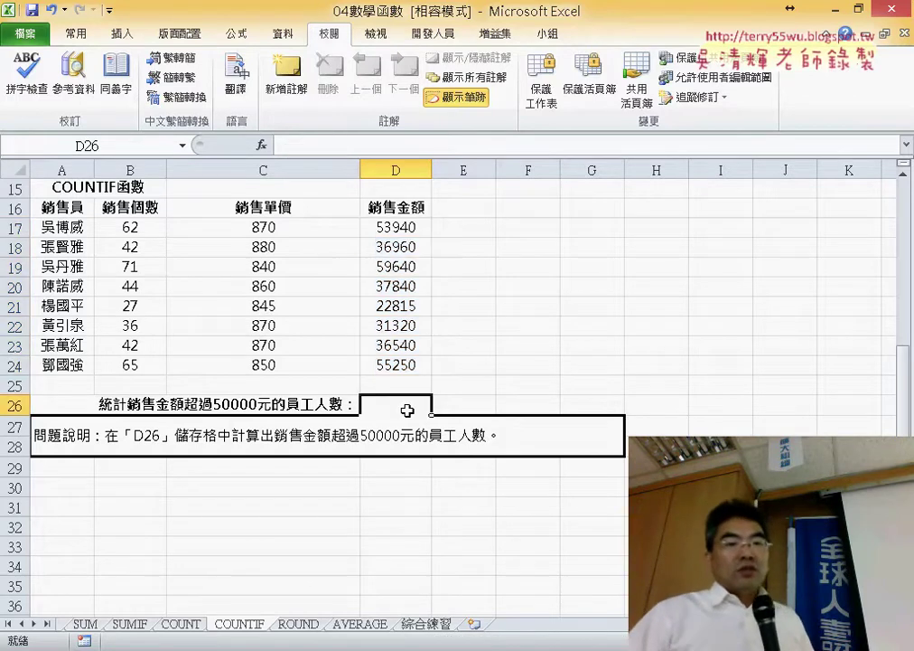
Insert COUNTIF into D26 from the Recently Used function category
click(262, 145)
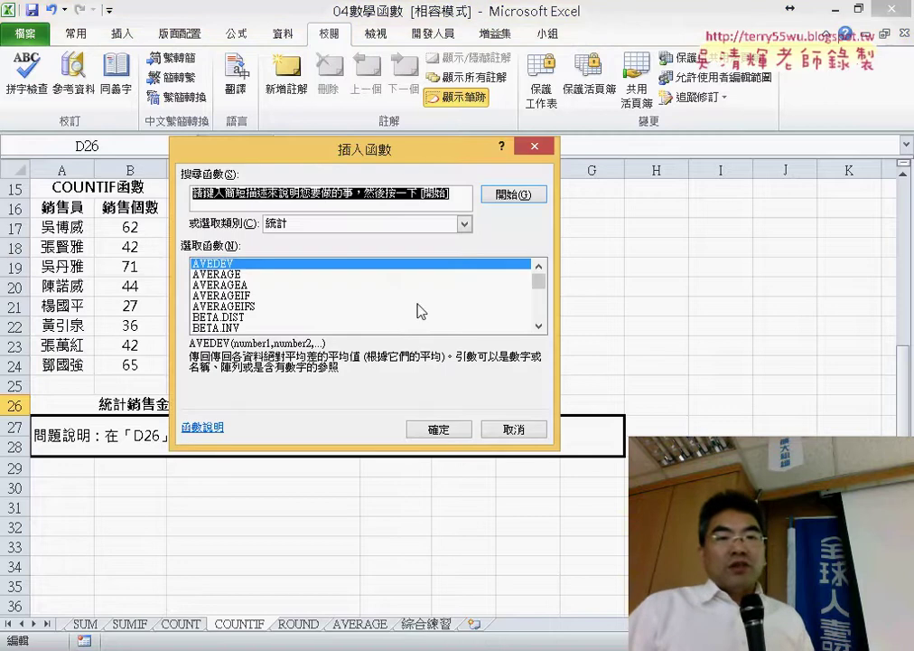
drag(412, 161, 661, 151)
click(644, 217)
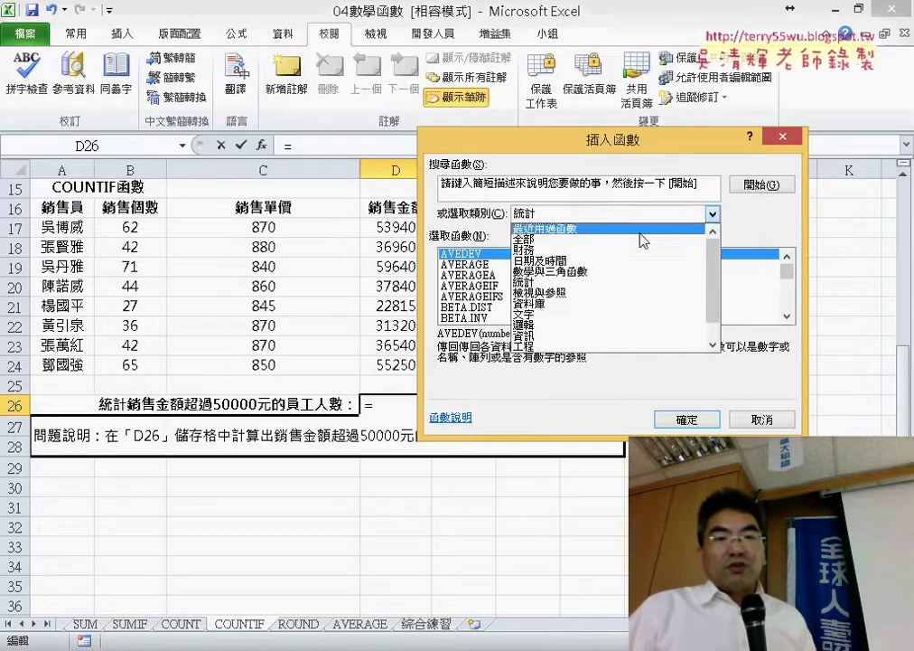
click(643, 232)
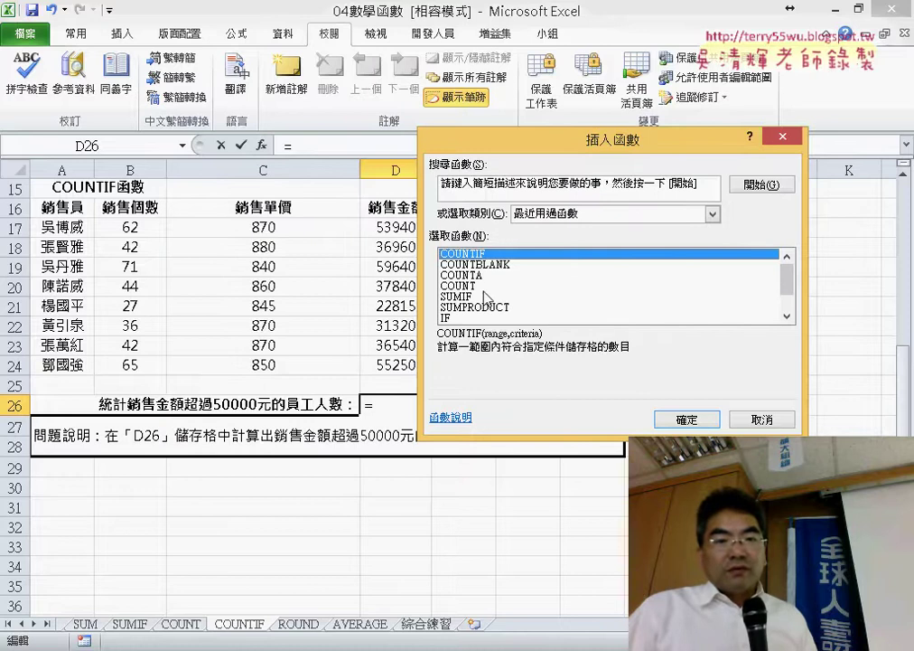
double_click(499, 257)
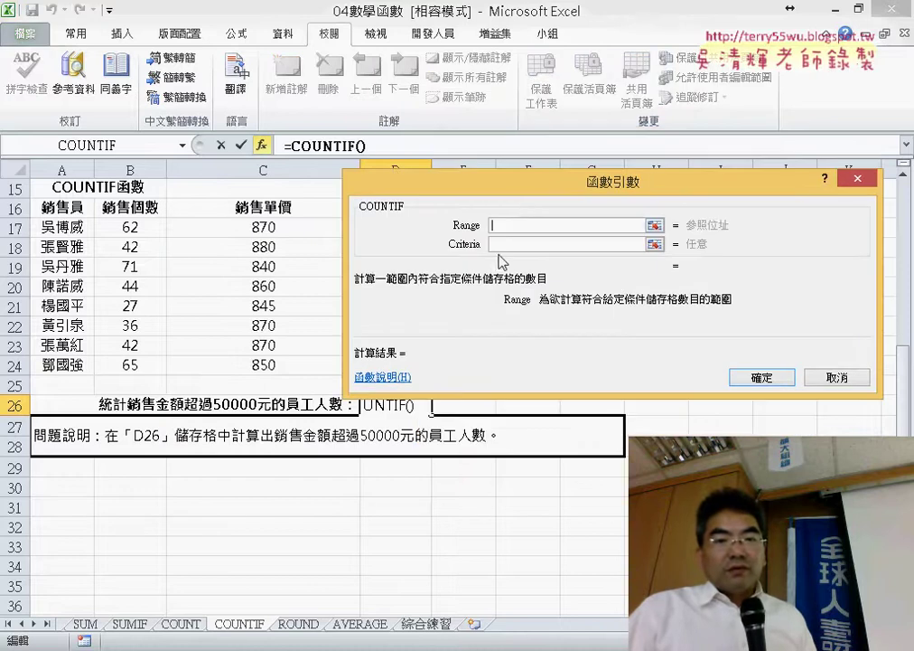
drag(528, 188, 650, 190)
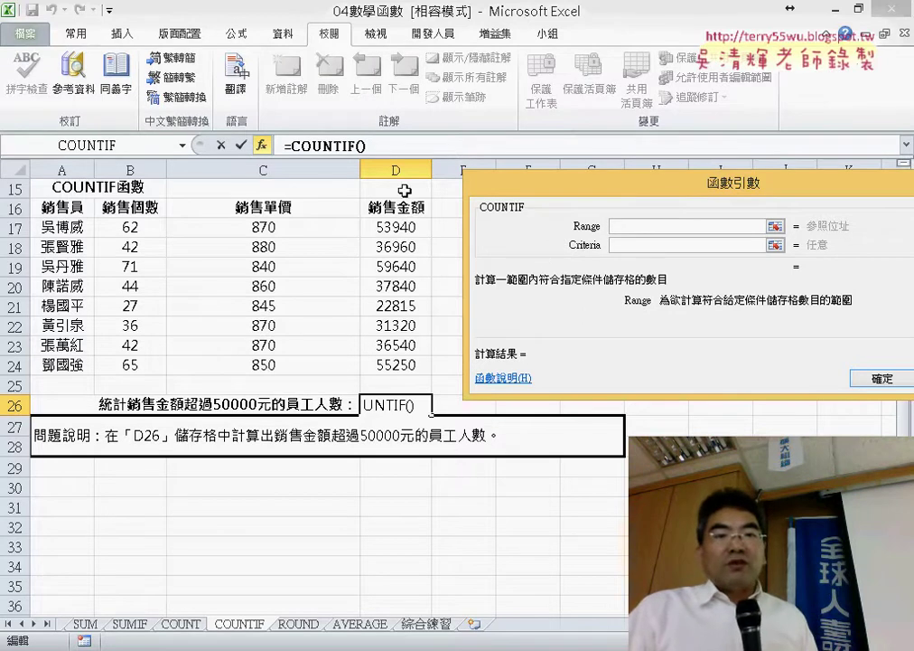
Set COUNTIF's range to D17:D24 and criteria ">50000", so D26 shows 3
click(408, 229)
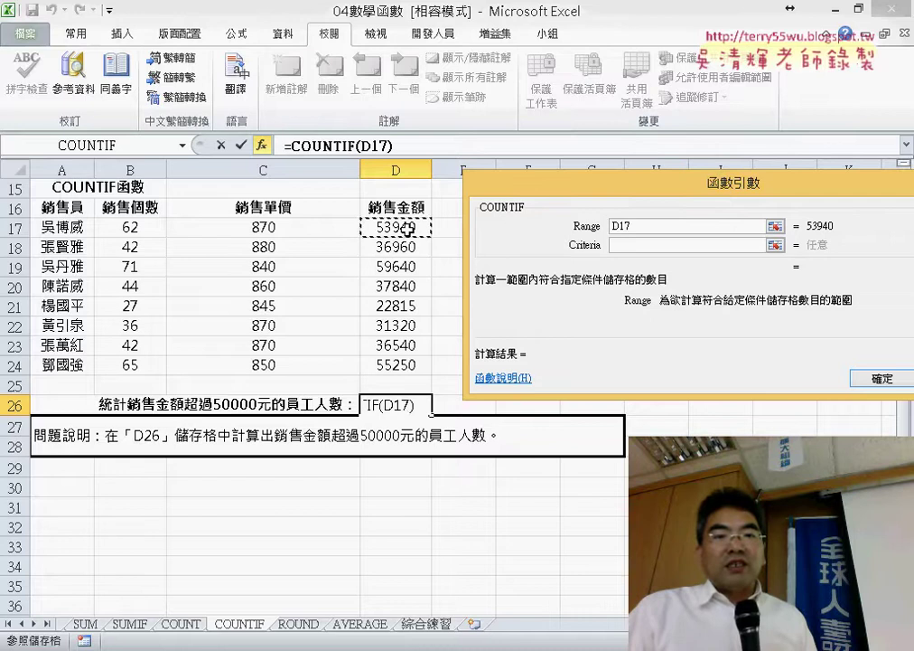
drag(409, 230, 415, 360)
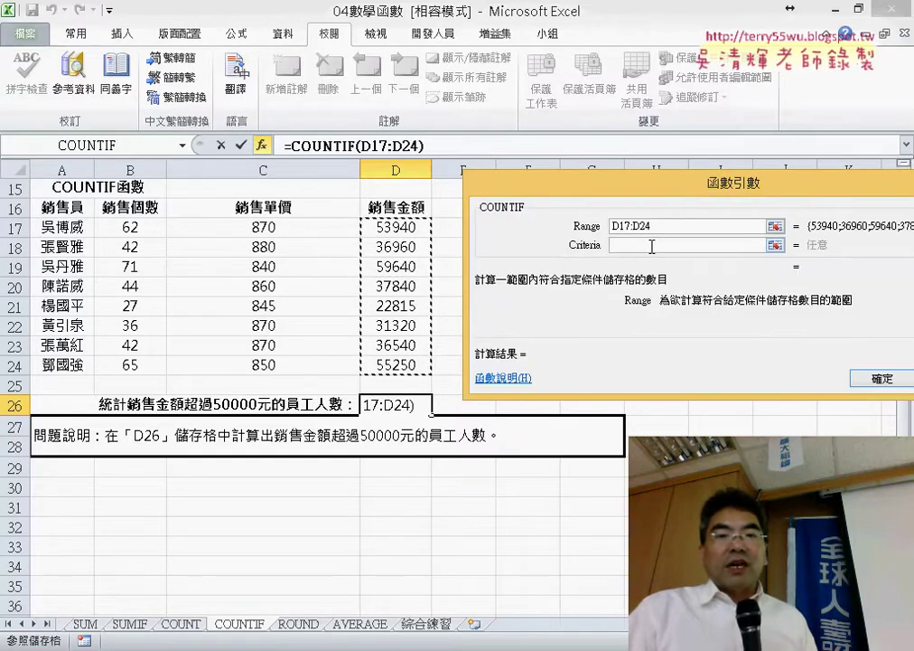
click(661, 241)
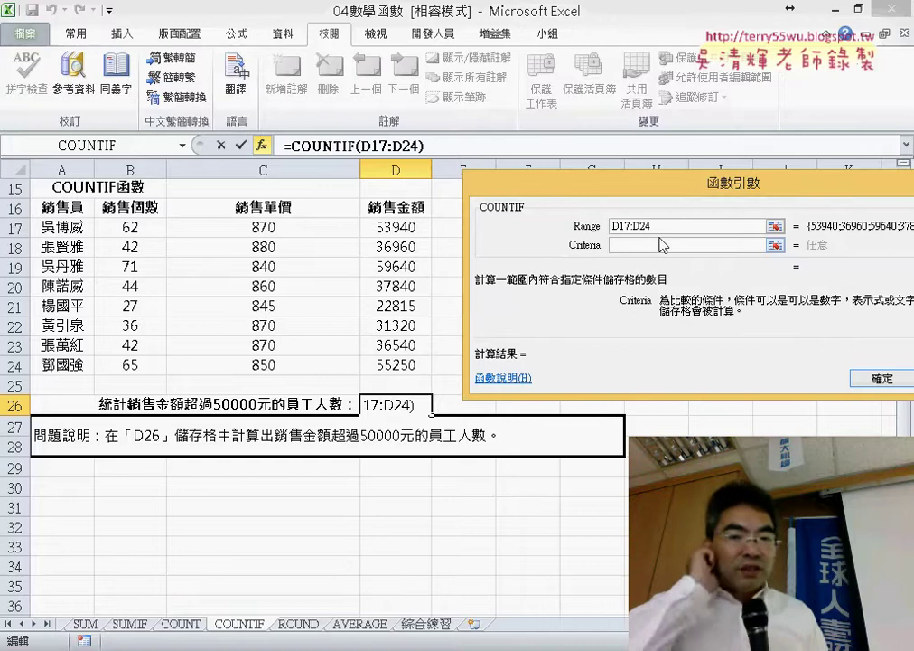
text(>)
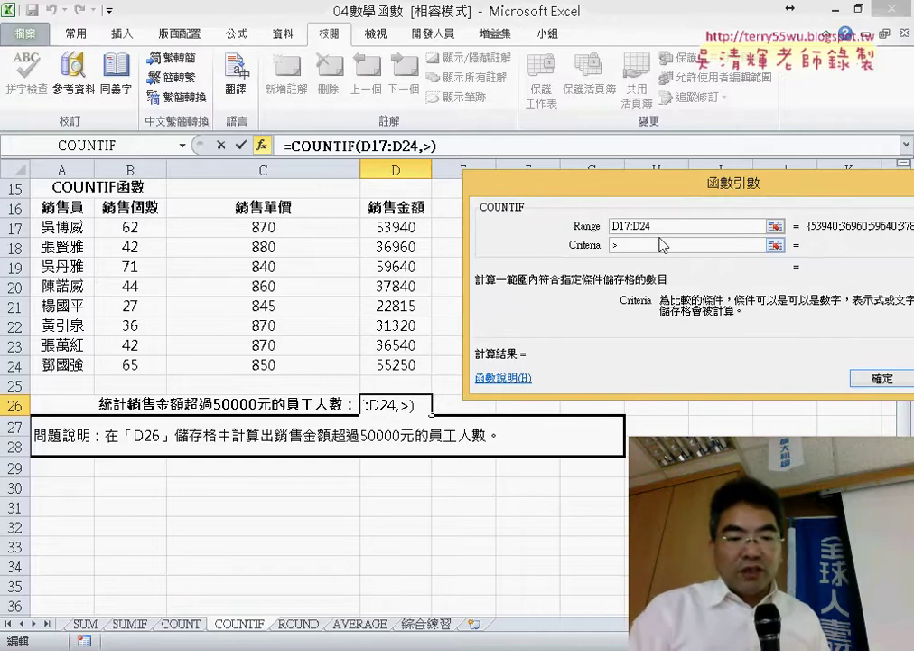
text(500)
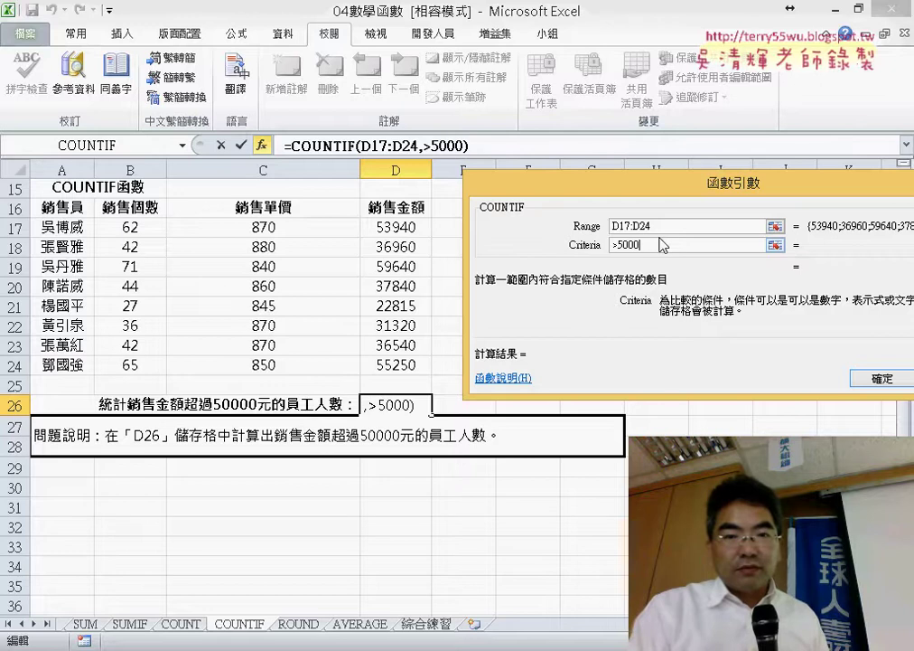
text(0)
click(715, 231)
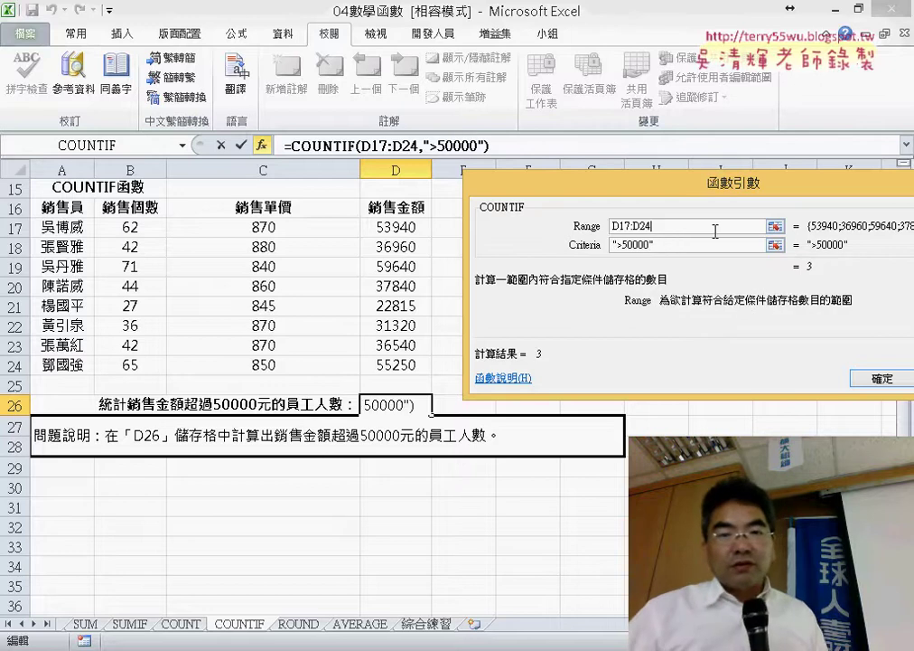
click(882, 380)
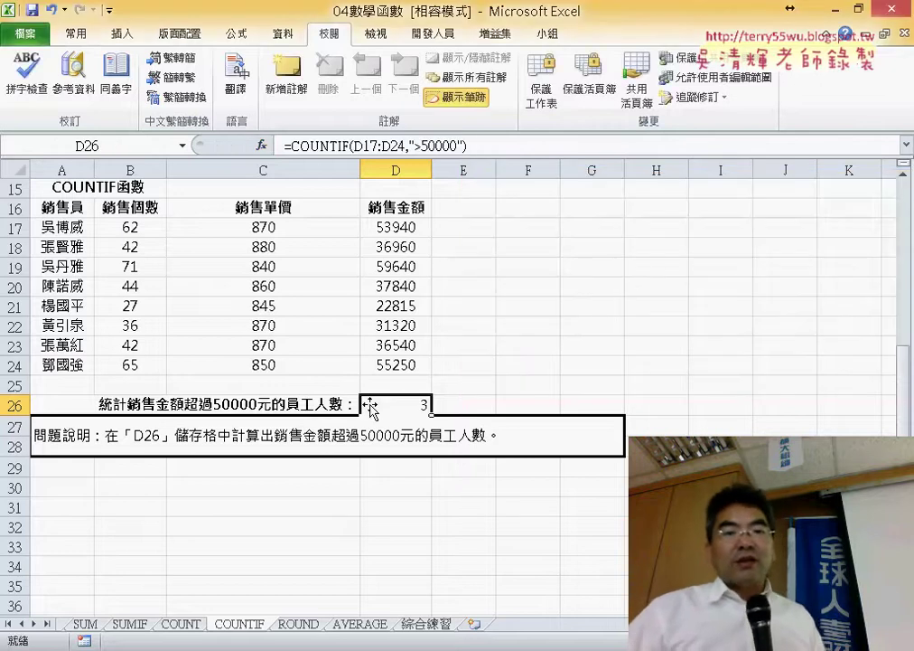
Select the sales amounts D17:D24 and switch to the Home ribbon
drag(408, 225, 409, 363)
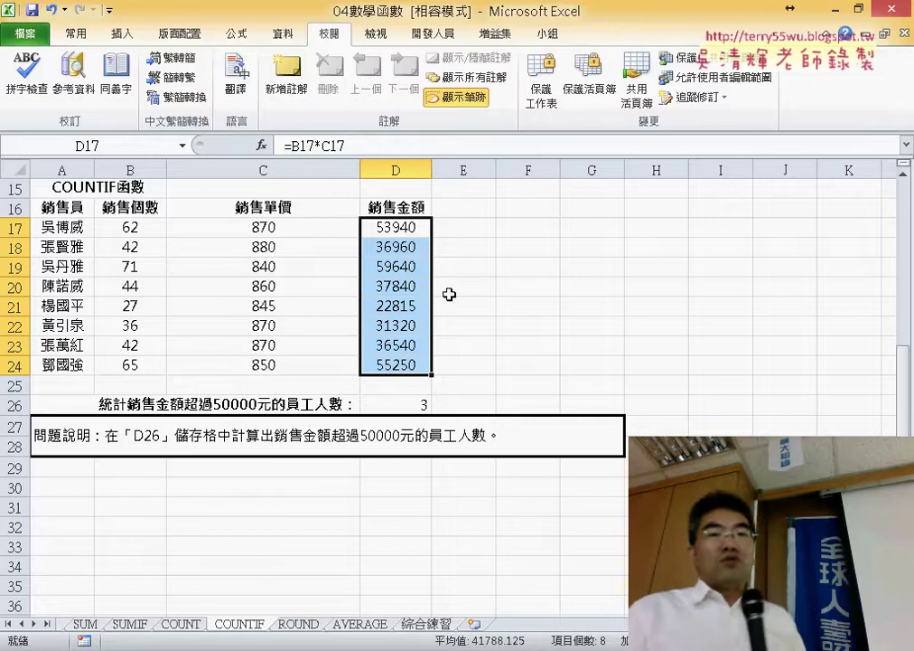
click(62, 33)
Draft a 'Format only cells that contain' rule for cell values greater than 500000
click(643, 60)
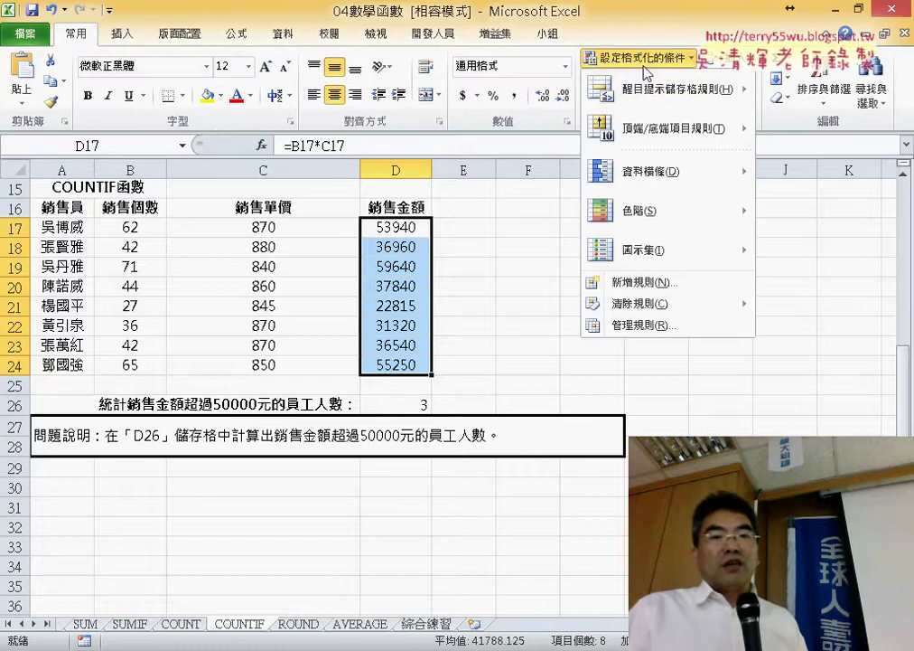
click(643, 291)
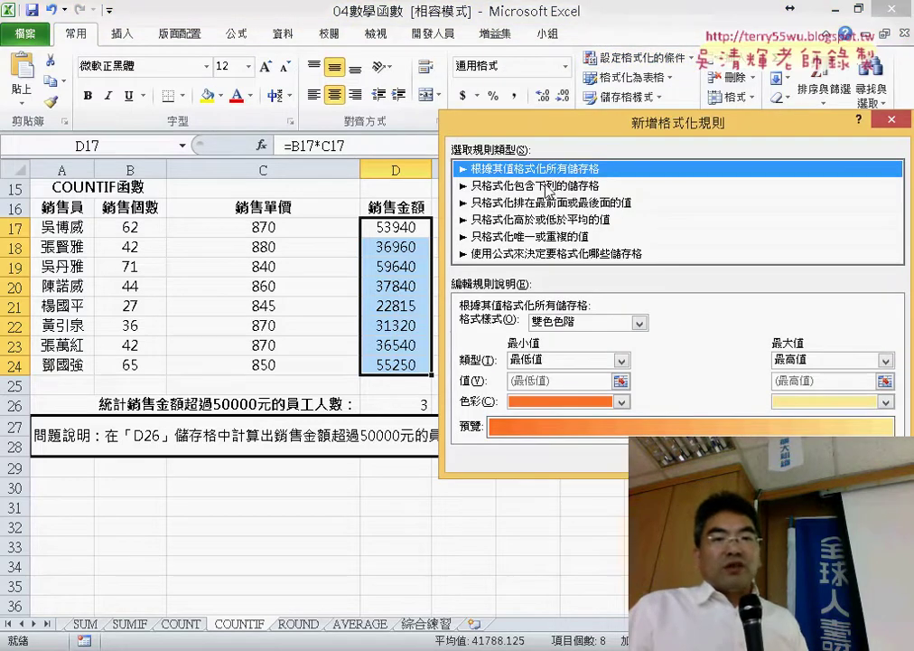
click(512, 185)
click(573, 335)
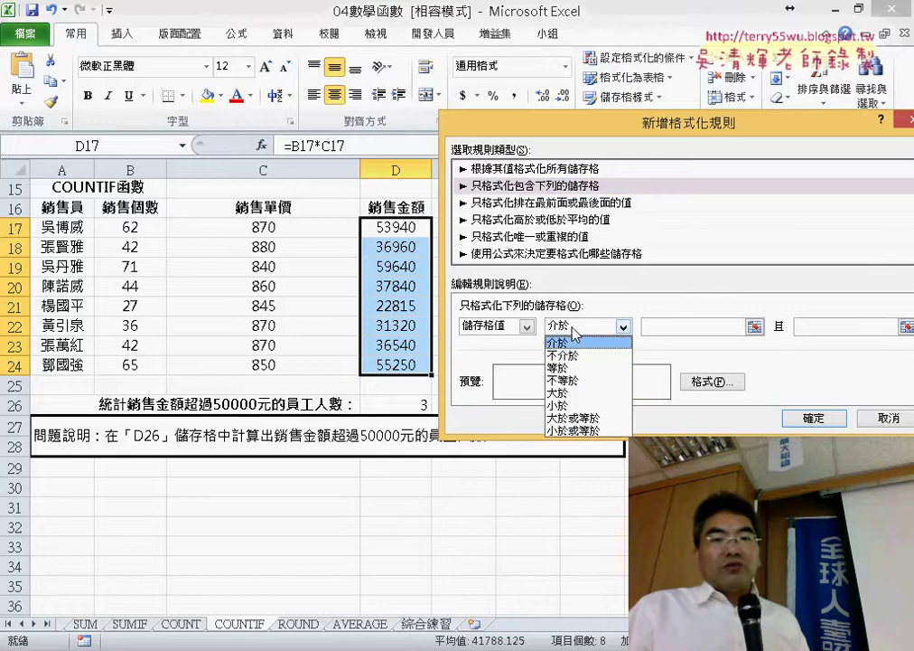
click(574, 397)
text(5)
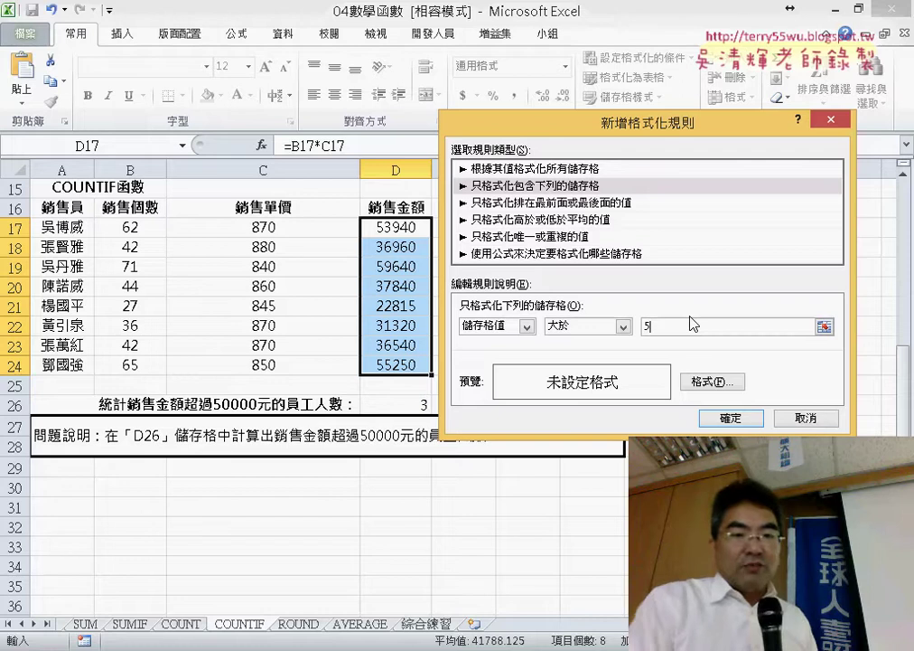
text(0000)
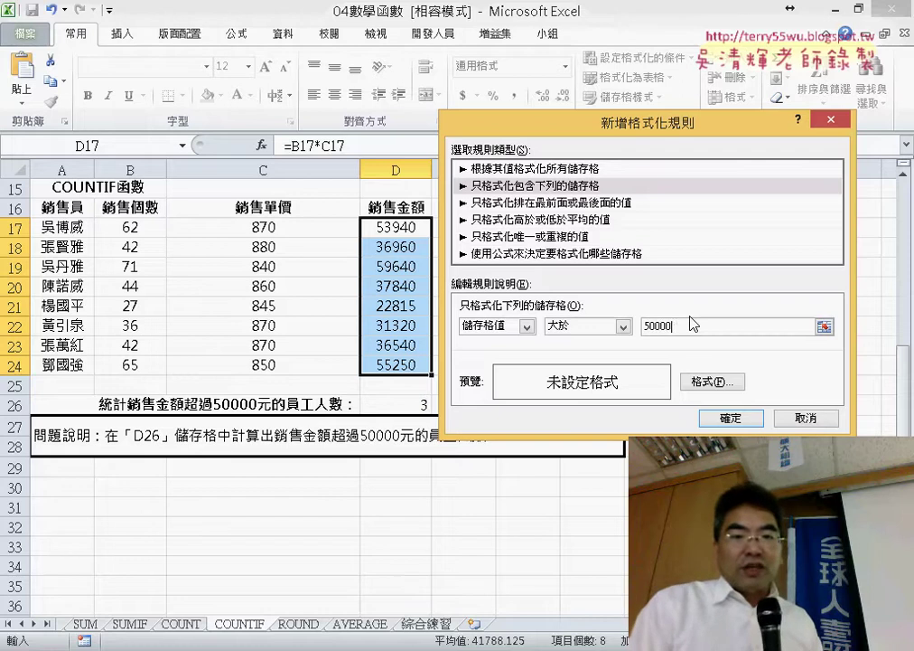
text(00)
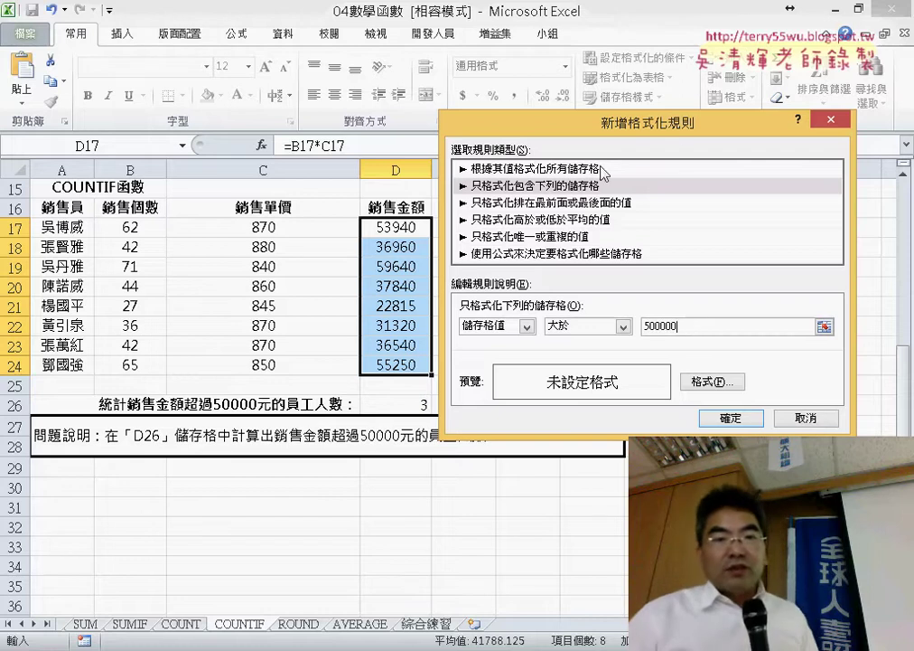
click(600, 188)
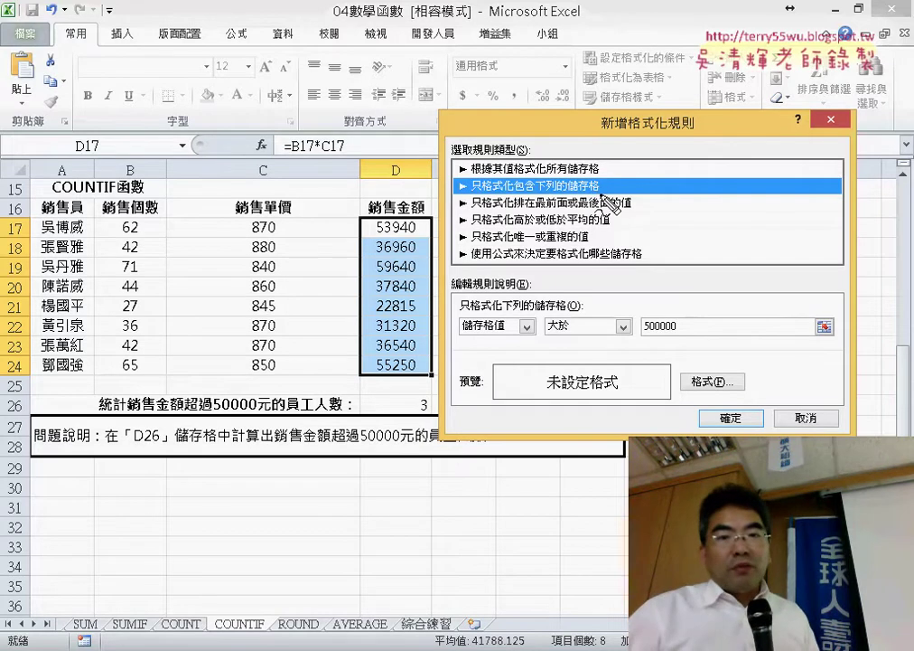
mouse_move(603, 190)
mouse_down()
mouse_move(493, 206)
mouse_move(470, 177)
mouse_up()
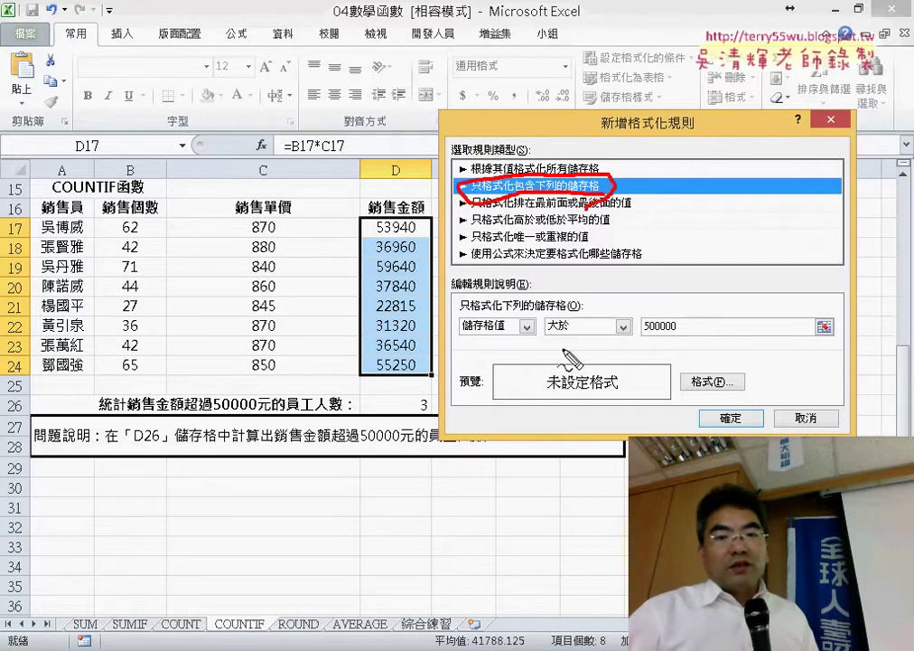
mouse_move(577, 295)
mouse_down()
mouse_move(553, 345)
mouse_move(594, 340)
mouse_up()
drag(674, 298, 673, 347)
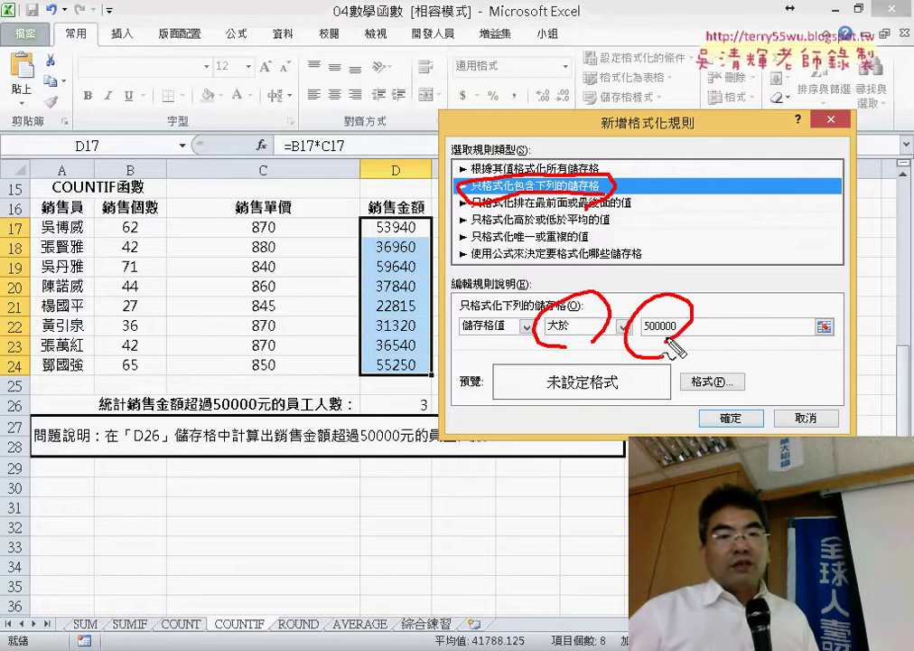
key(Escape)
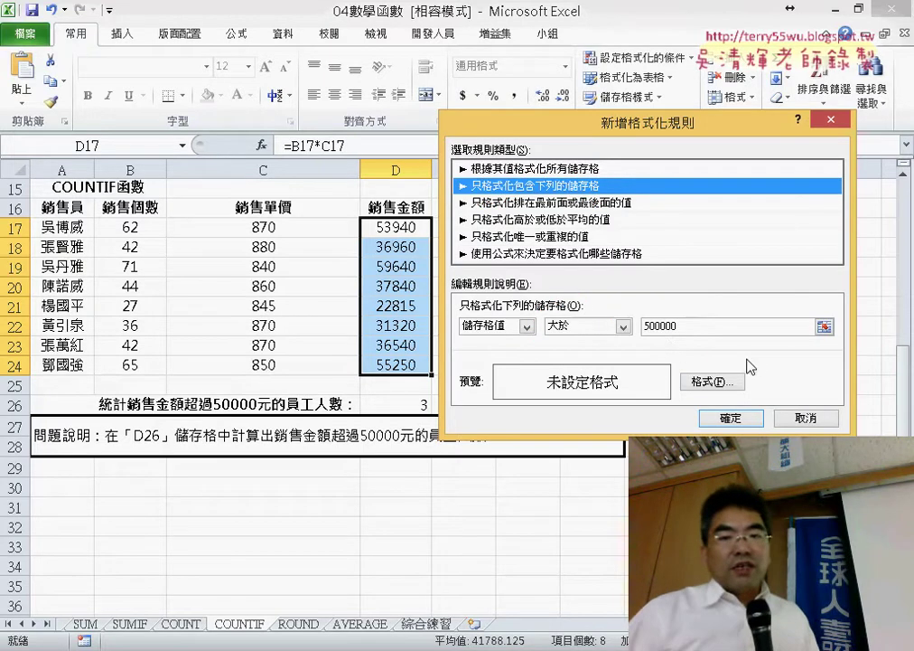
Give the greater-than rule a red font colour and apply it to D17:D24
click(726, 382)
click(783, 255)
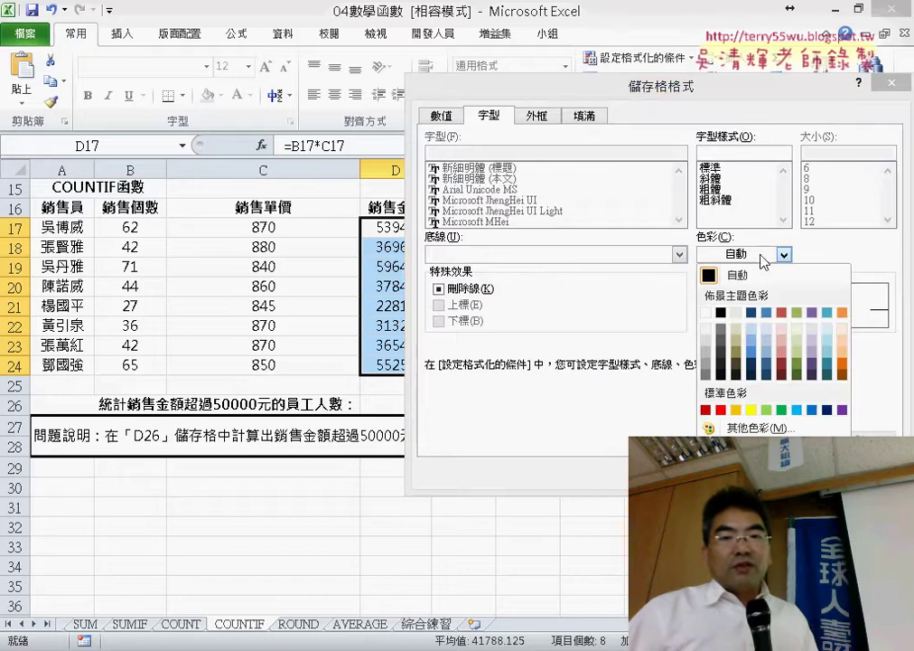
click(720, 410)
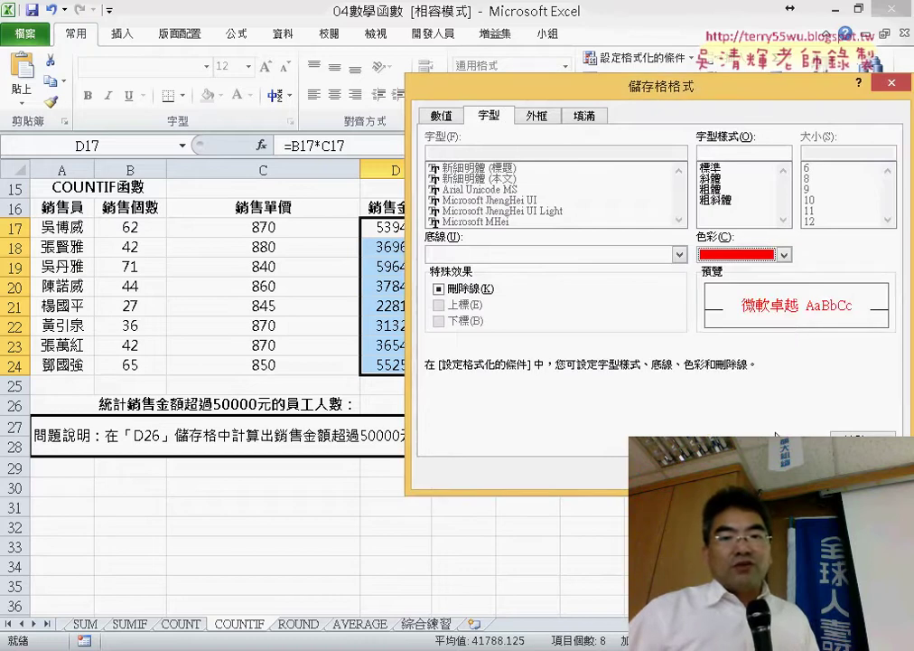
click(796, 474)
click(731, 414)
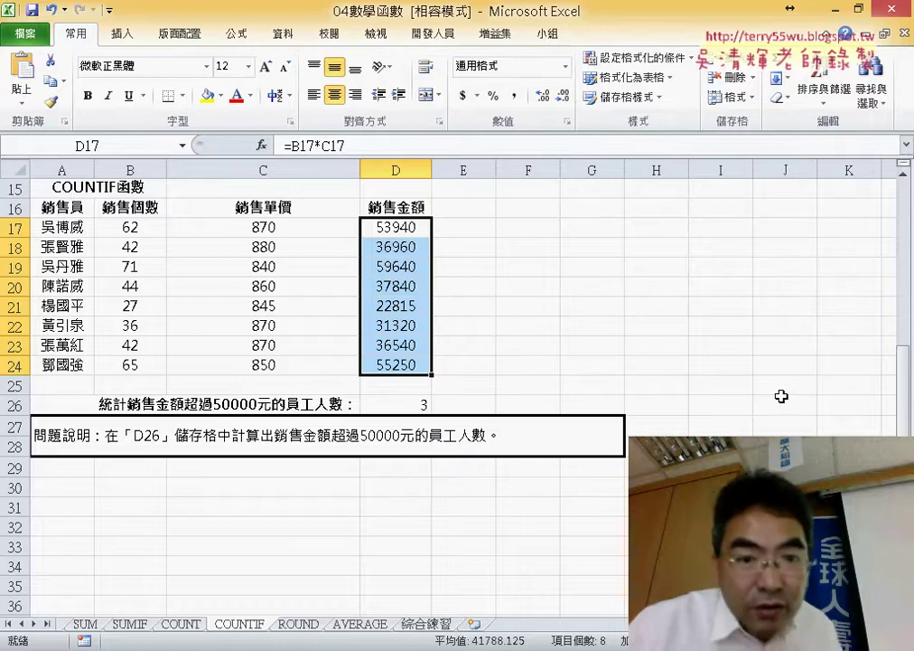
click(643, 57)
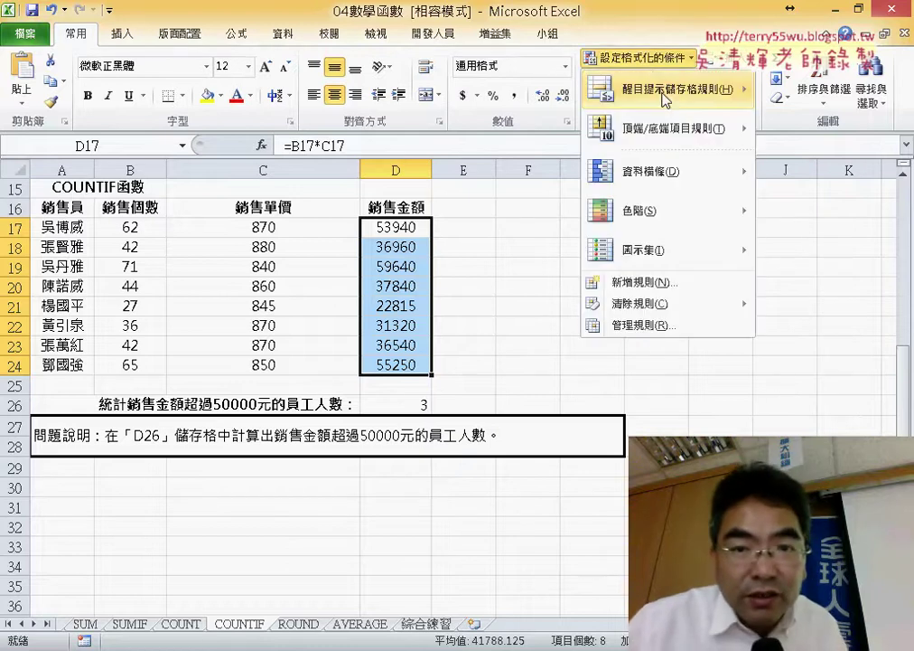
Change the formatting rule's threshold to 50000 and apply it
click(650, 323)
double_click(461, 251)
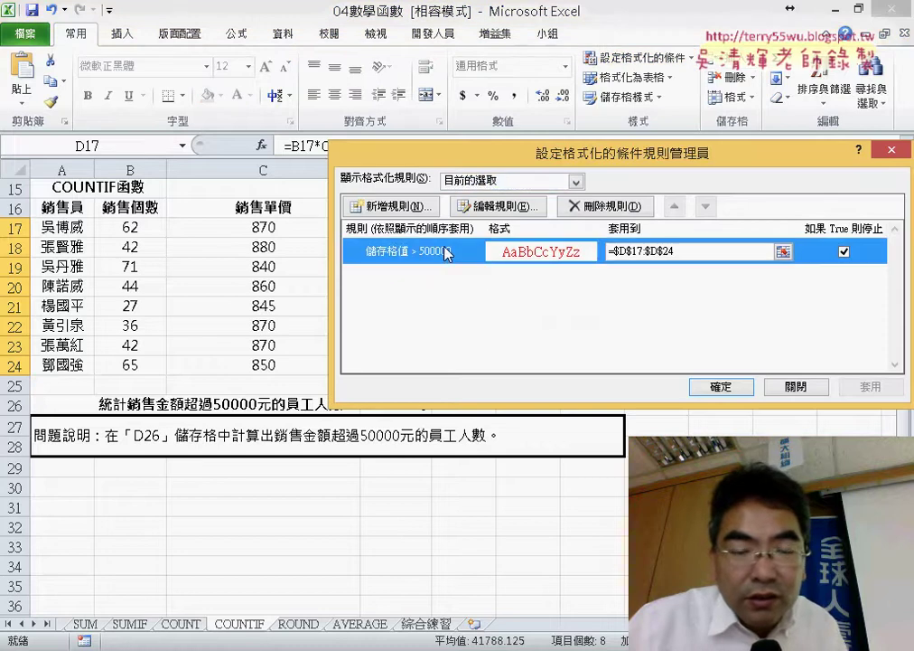
click(667, 325)
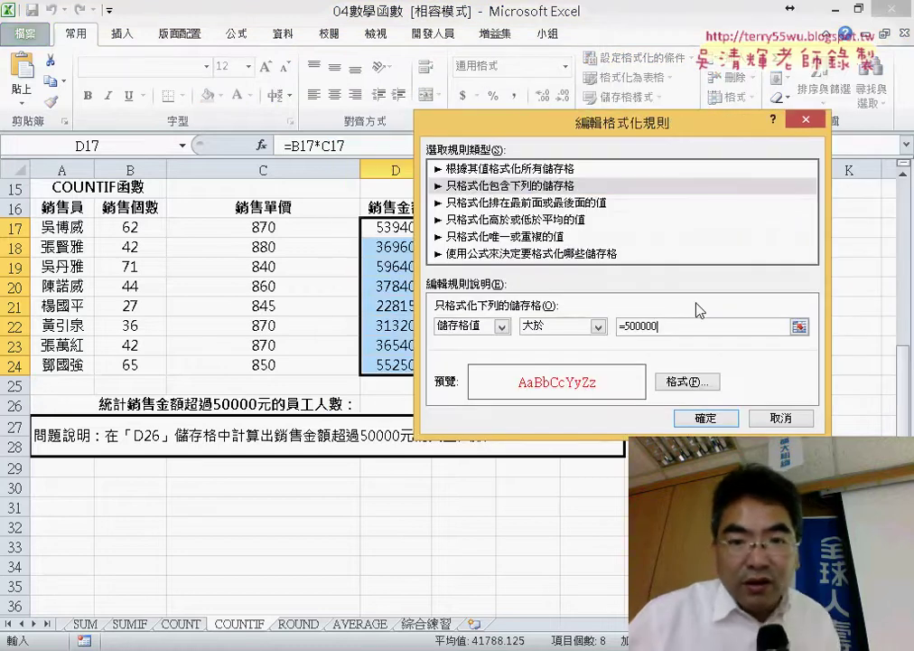
key(BackSpace)
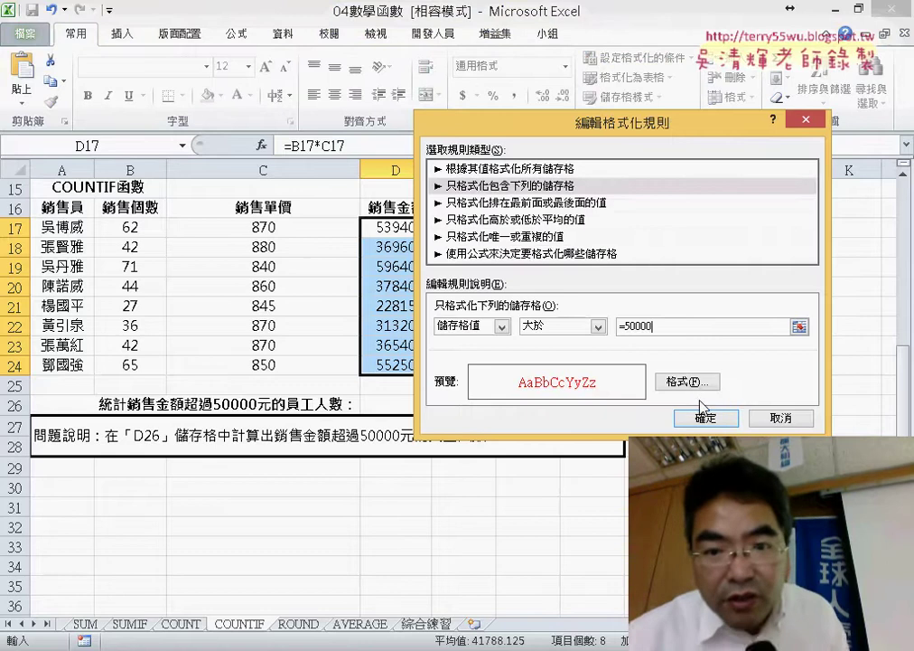
click(705, 417)
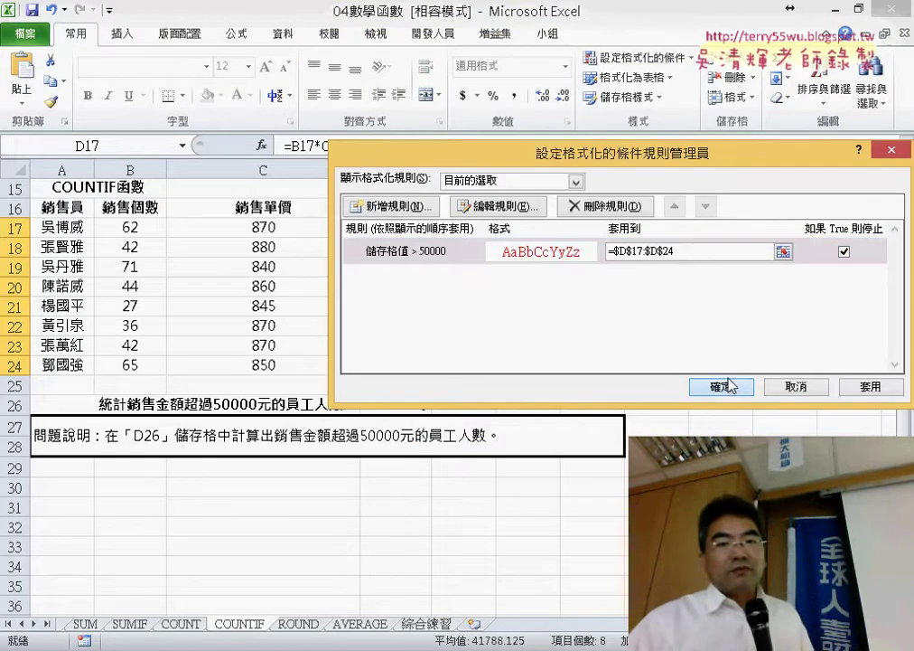
click(720, 386)
Check D26's COUNTIF formula and reselect the red-highlighted amounts D17:D24
click(616, 308)
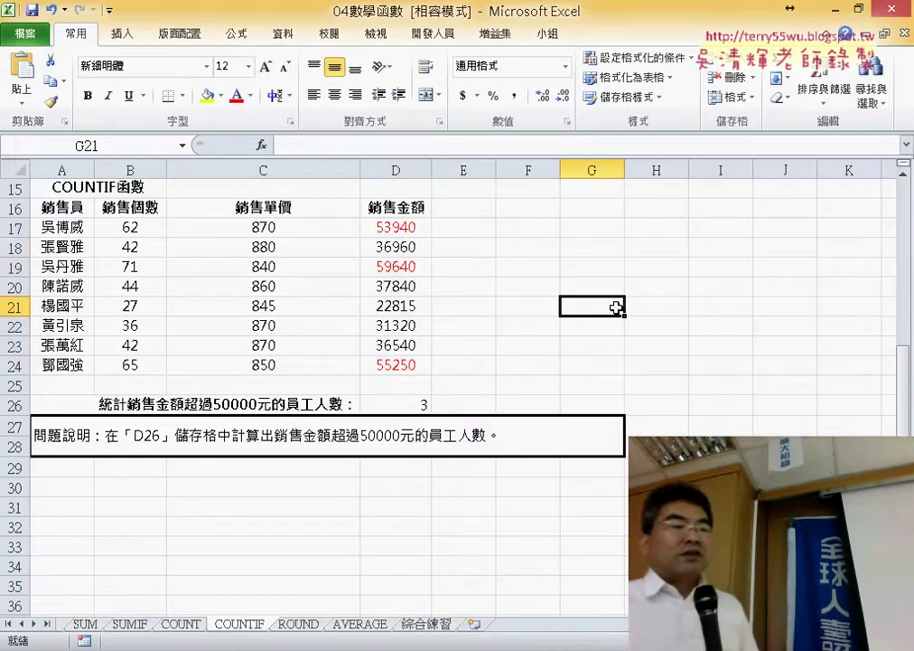
click(418, 404)
drag(397, 227, 403, 364)
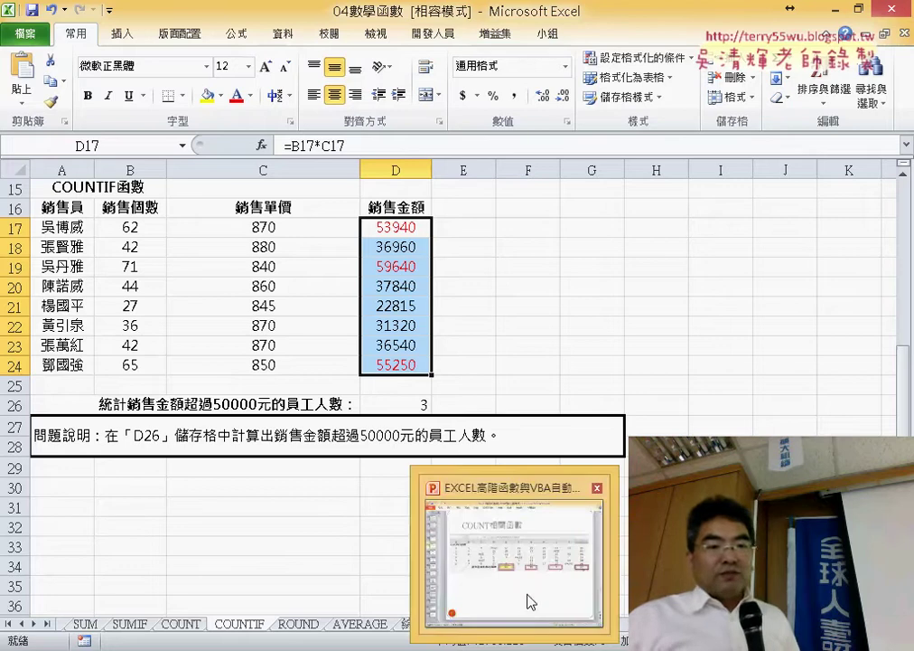
Switch to PowerPoint and review the COUNT slide
click(526, 594)
scroll(560, 466, down, 1)
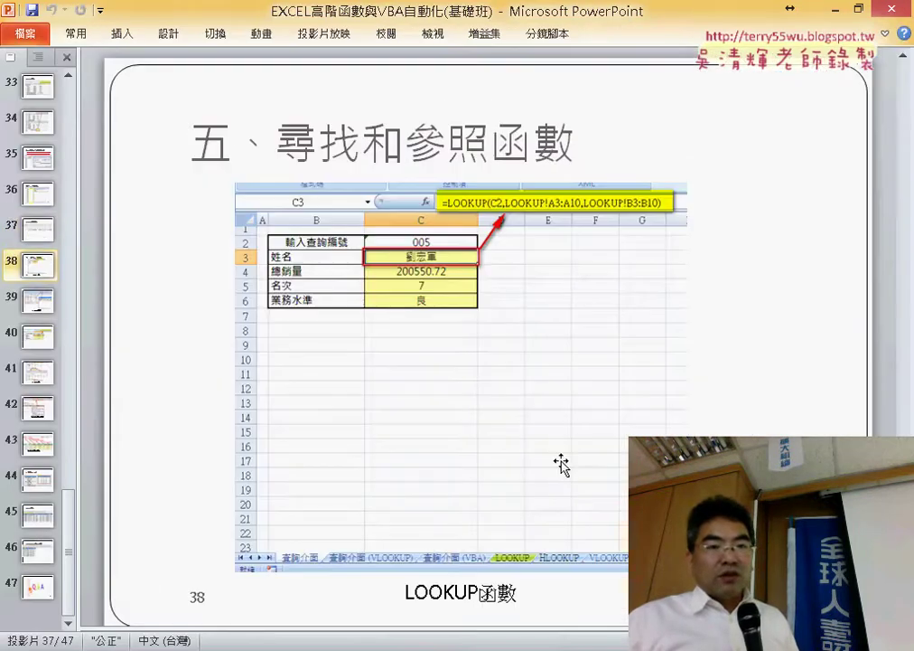
scroll(562, 463, up, 1)
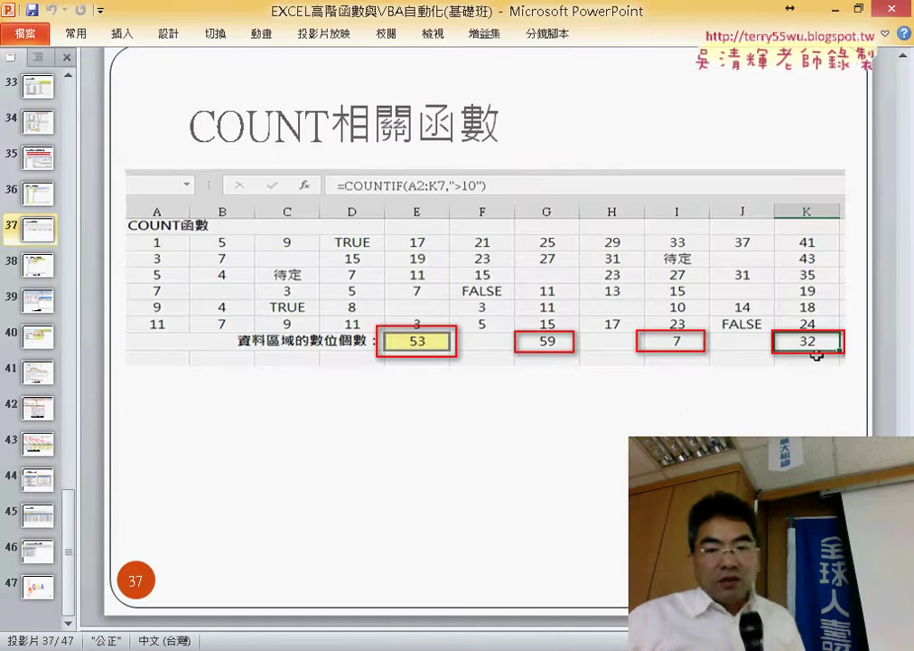
Open the 範例_黑名單篩選_ workbook from the 04數學函數 folder window
mouse_move(214, 649)
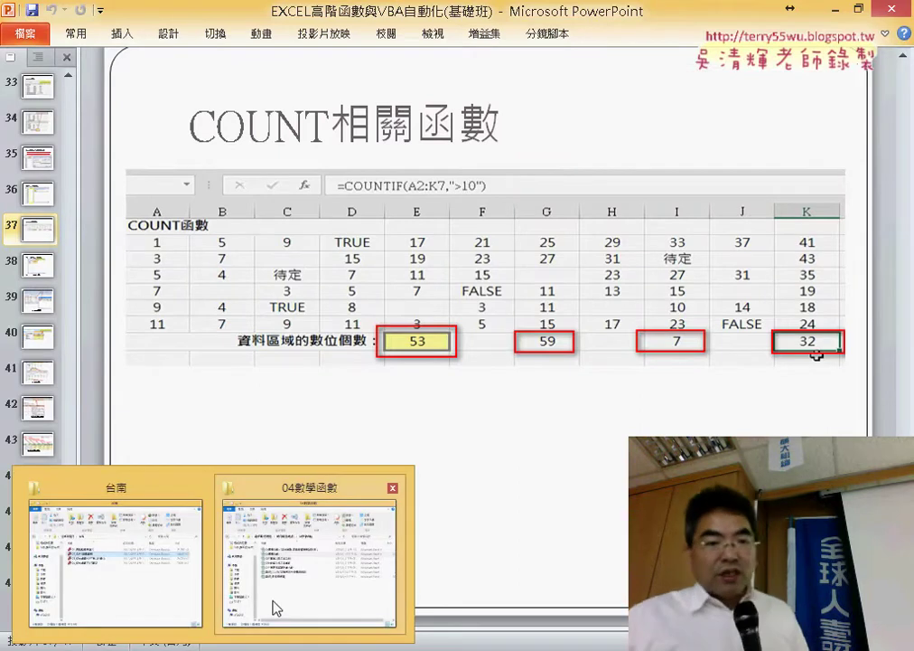
click(312, 591)
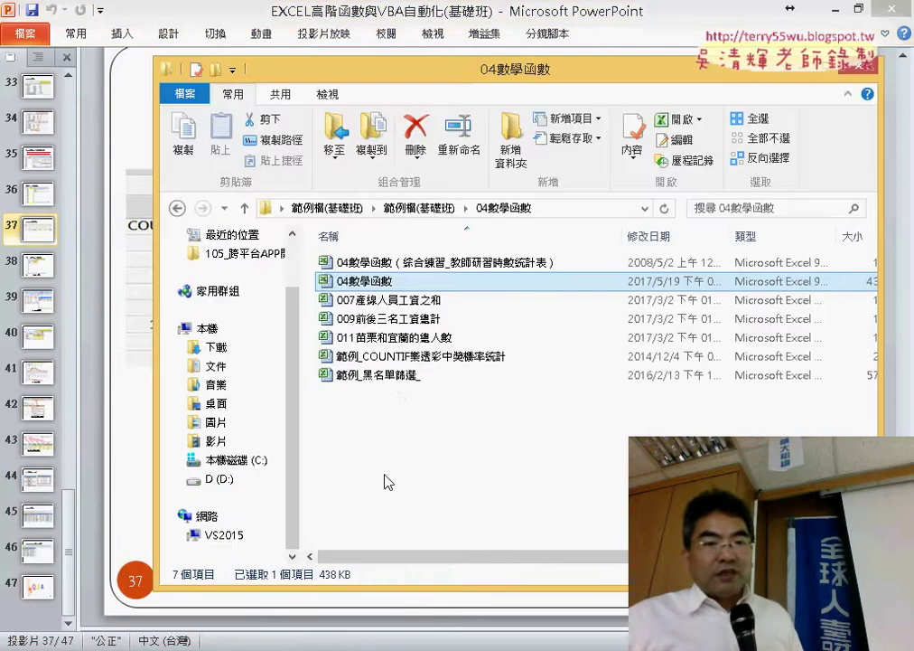
double_click(398, 386)
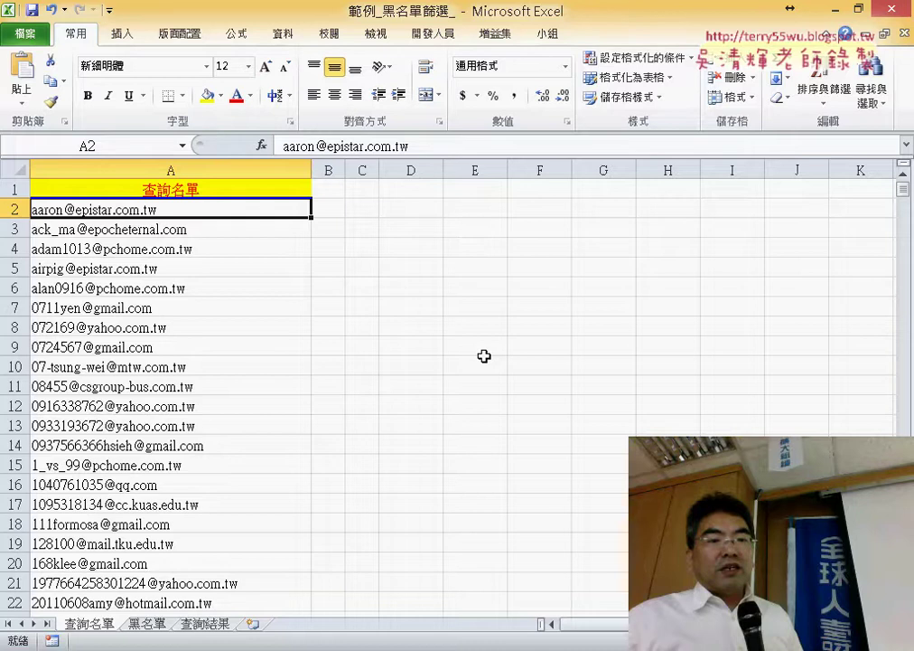
click(154, 627)
scroll(257, 547, up, 4)
scroll(263, 532, up, 9)
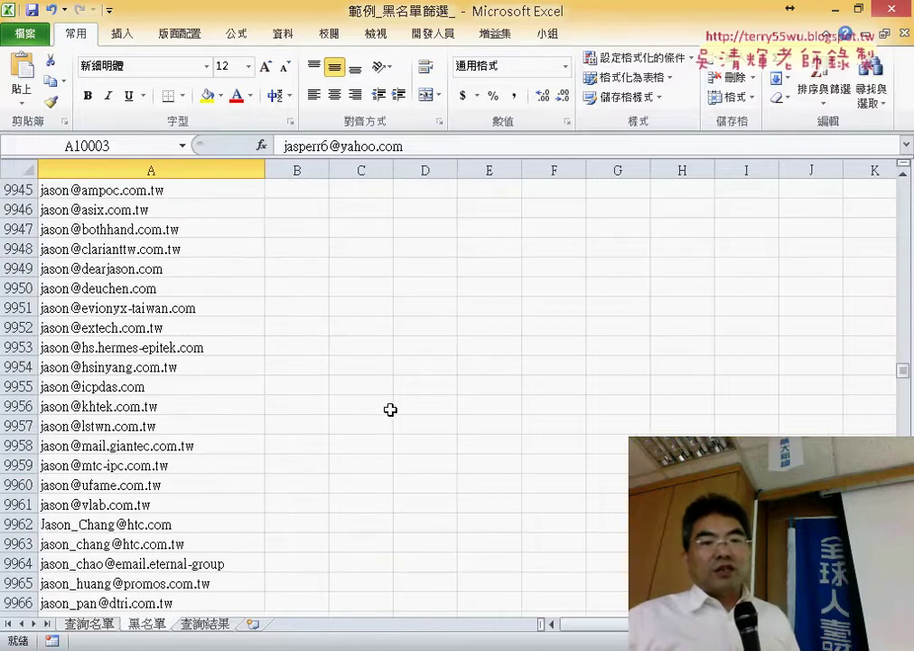
click(189, 458)
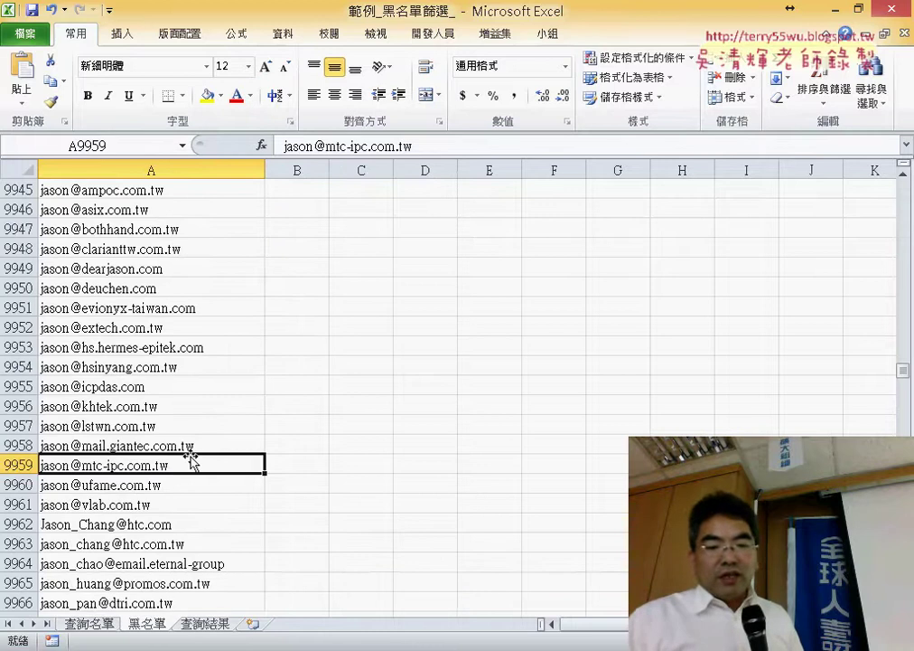
key(ctrl+Home)
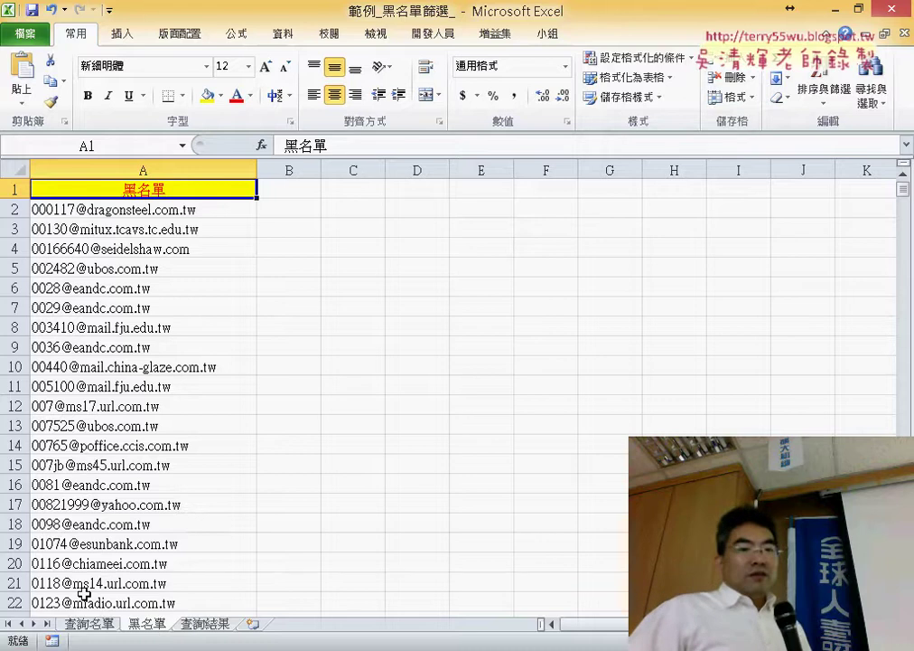
click(90, 623)
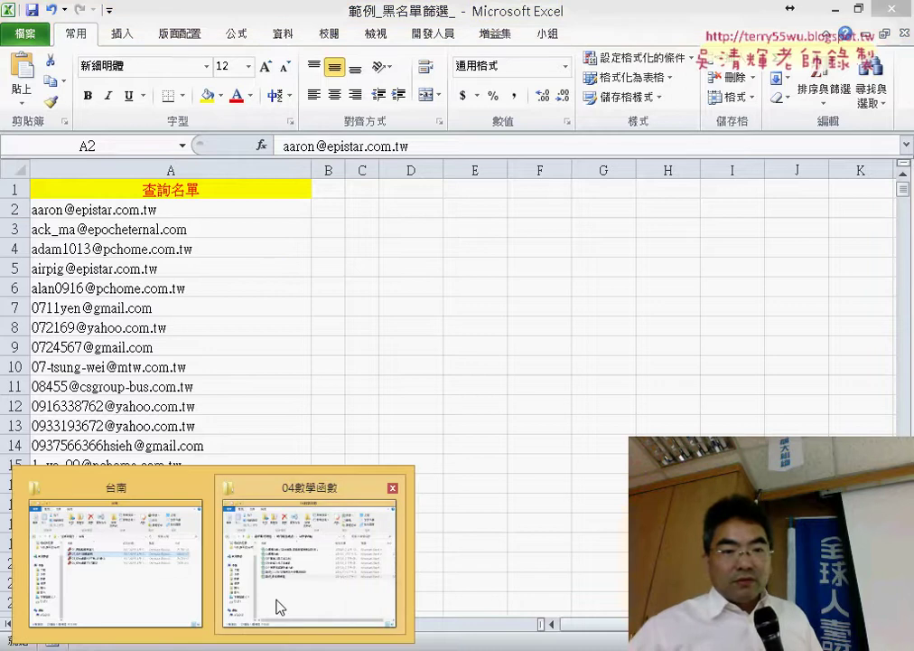
Bring up the 04數學函數 folder window, then minimize it to get back to Excel
click(279, 605)
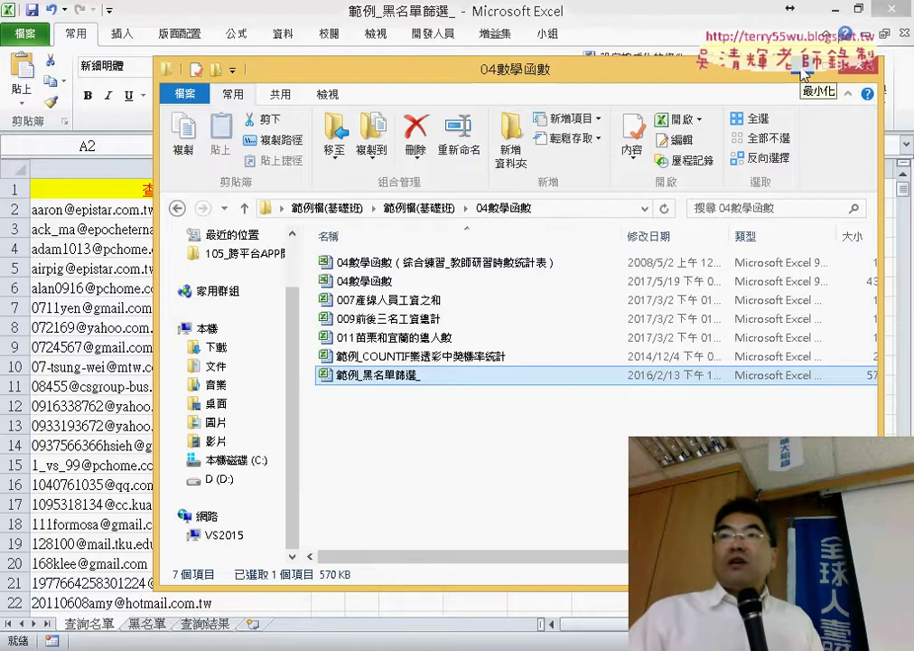
click(804, 75)
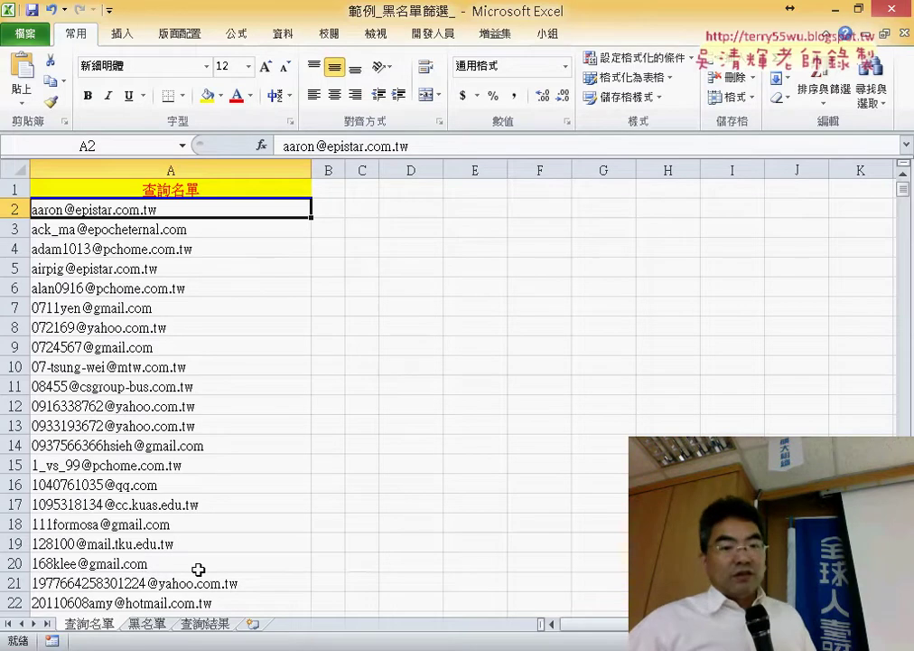
Widen column B on 查詢名單 and enter the header 結果 in B1
click(147, 624)
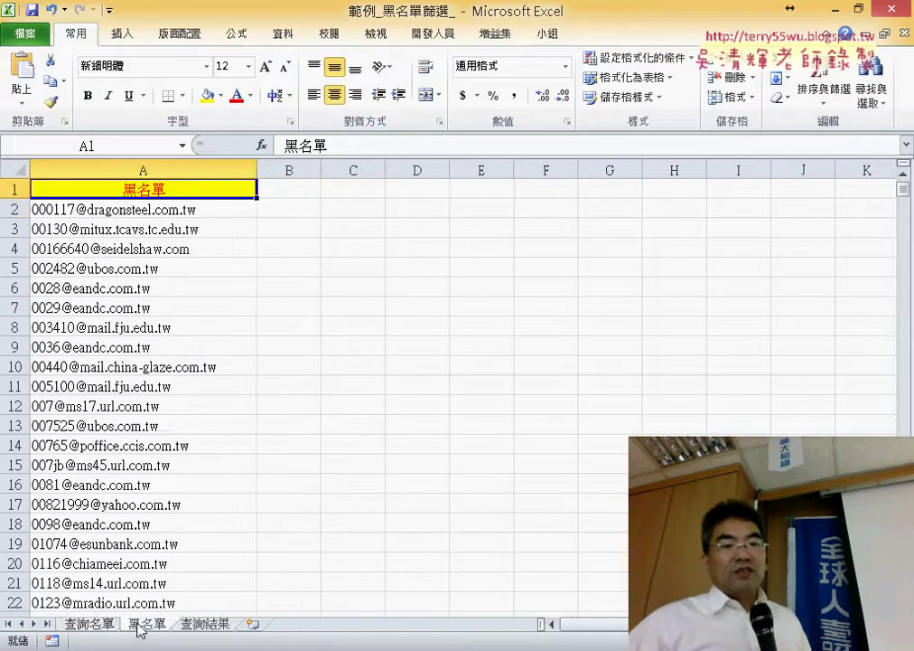
click(94, 624)
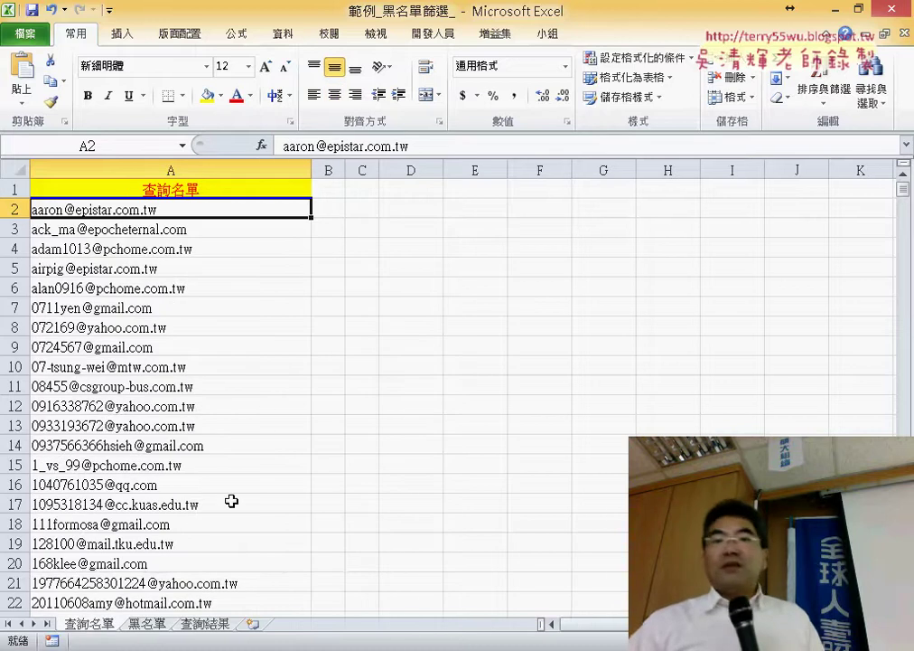
drag(346, 177, 366, 177)
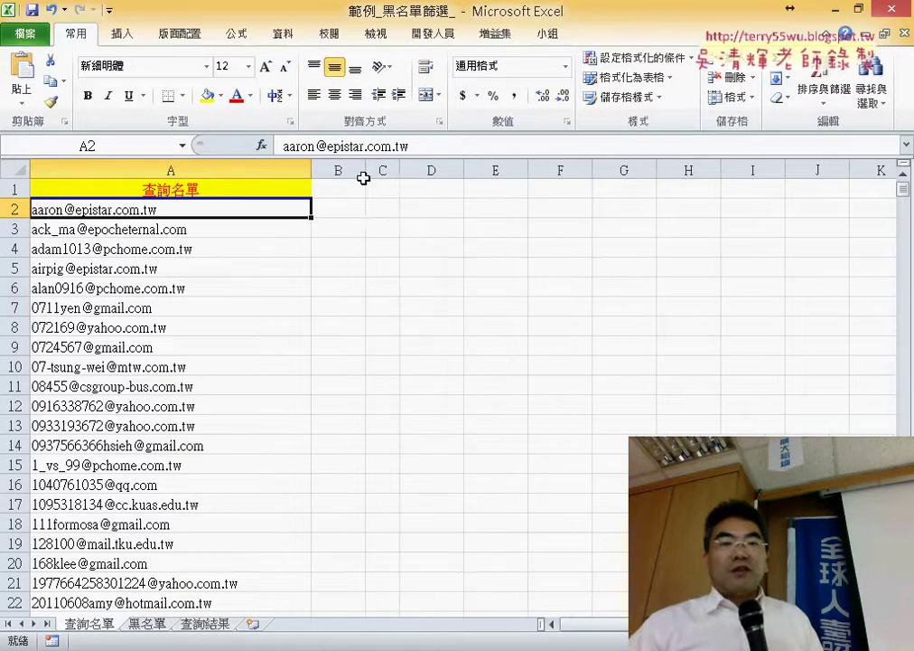
click(359, 189)
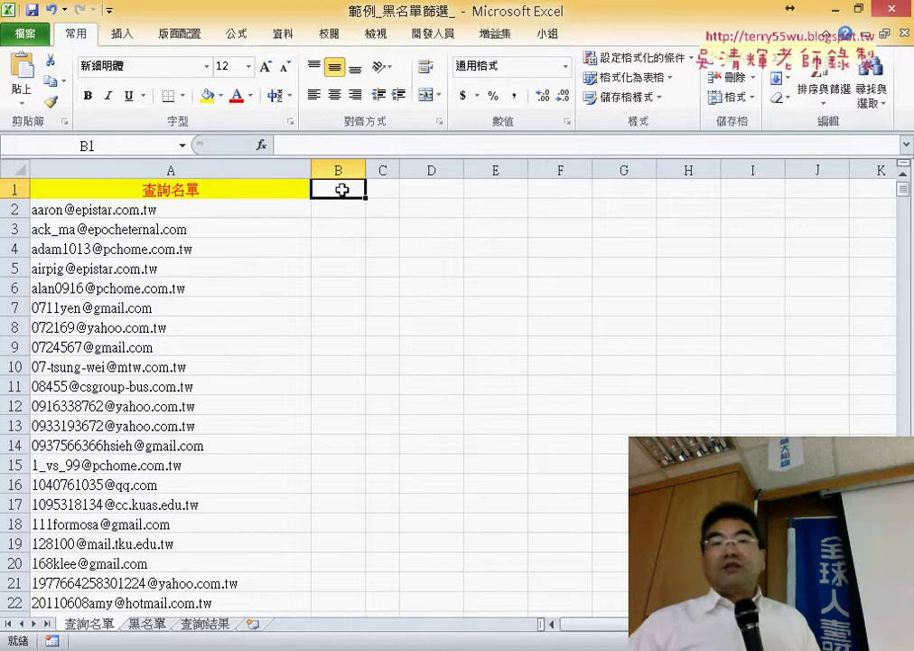
double_click(341, 189)
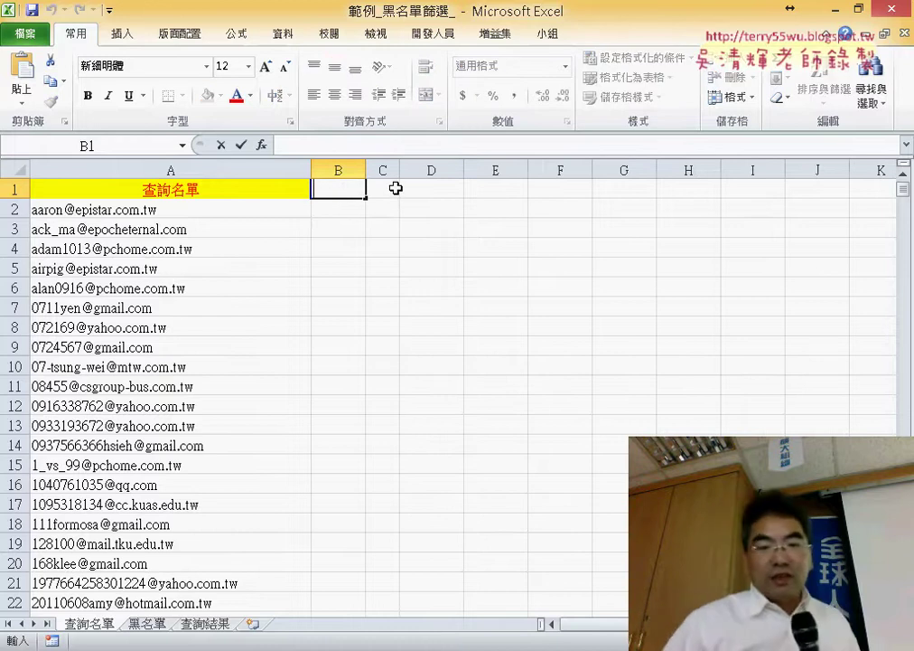
text(節)
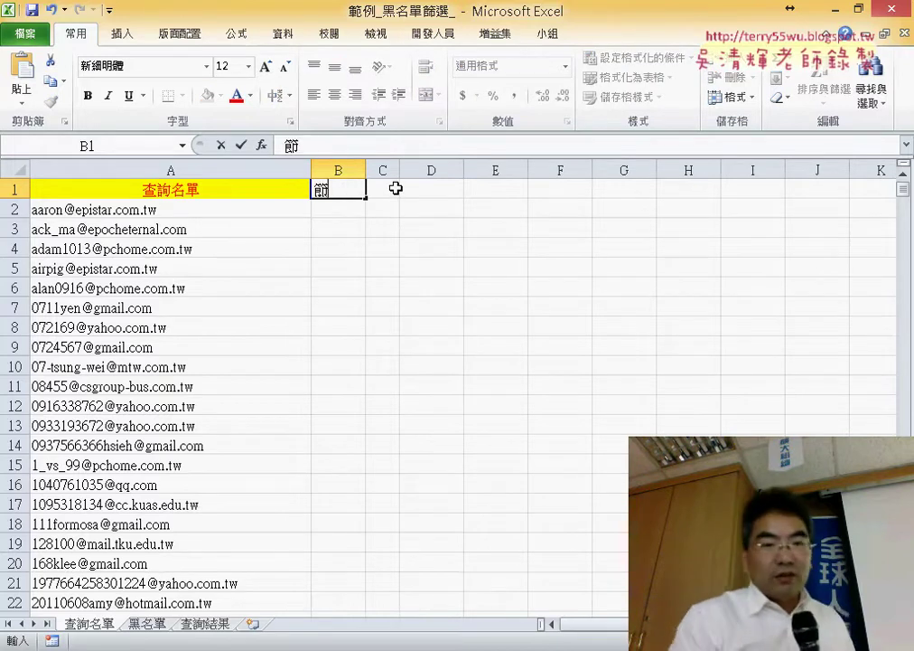
text(果)
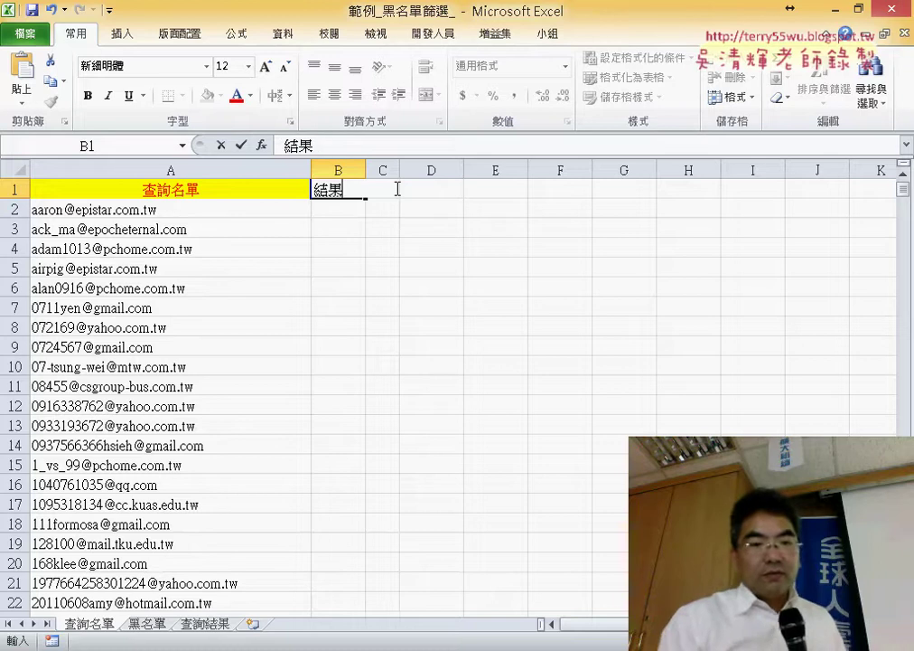
click(334, 210)
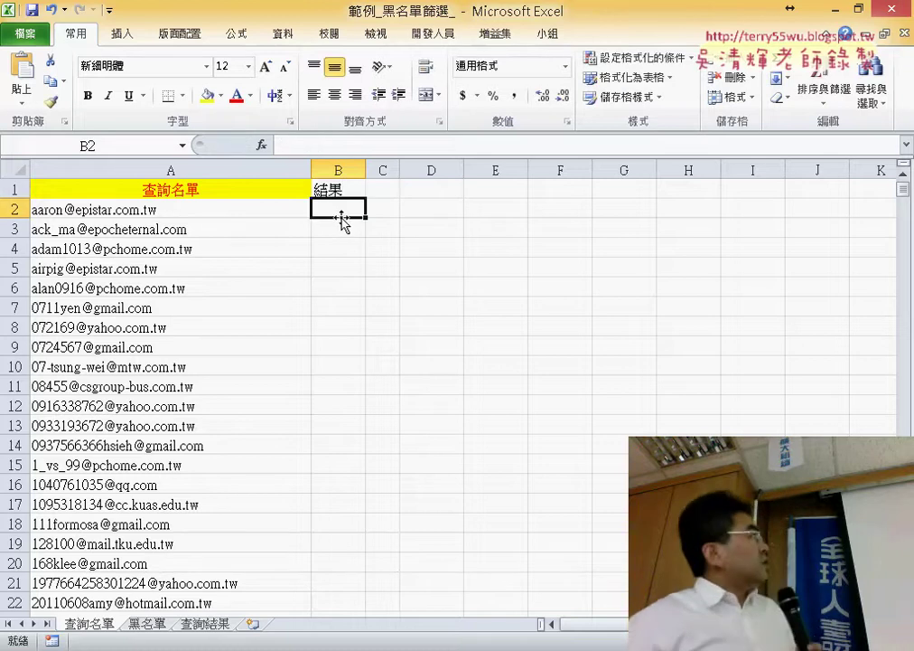
Start a COUNTIF in B2 using the 黑名單 email range, then cancel it
click(261, 145)
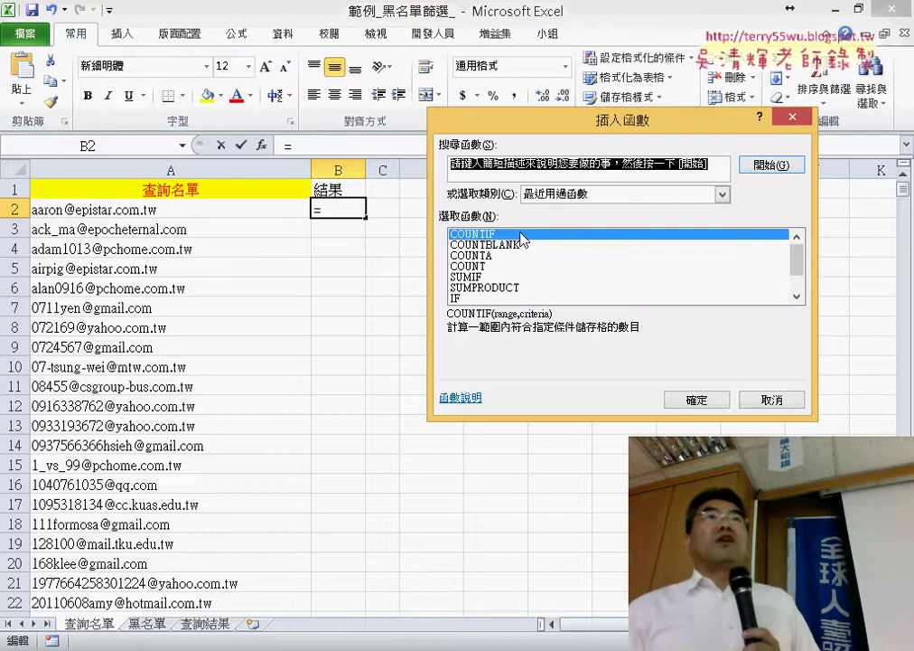
click(709, 402)
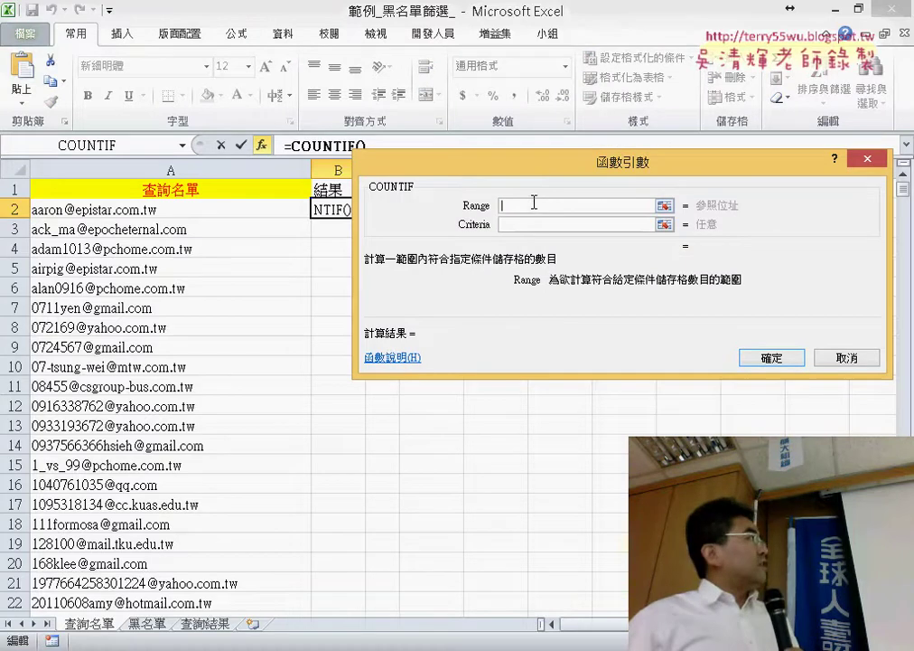
click(152, 625)
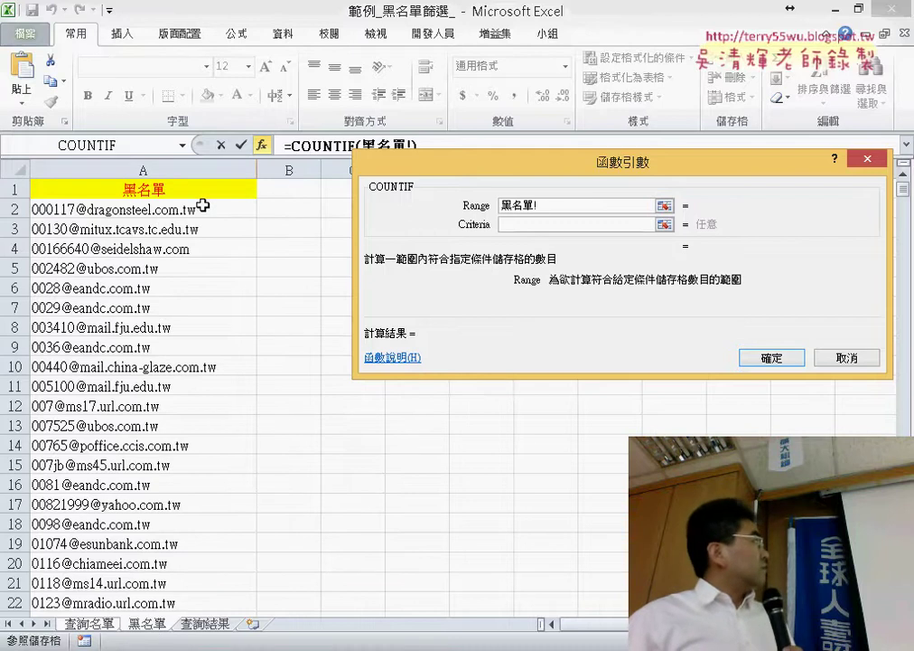
click(222, 211)
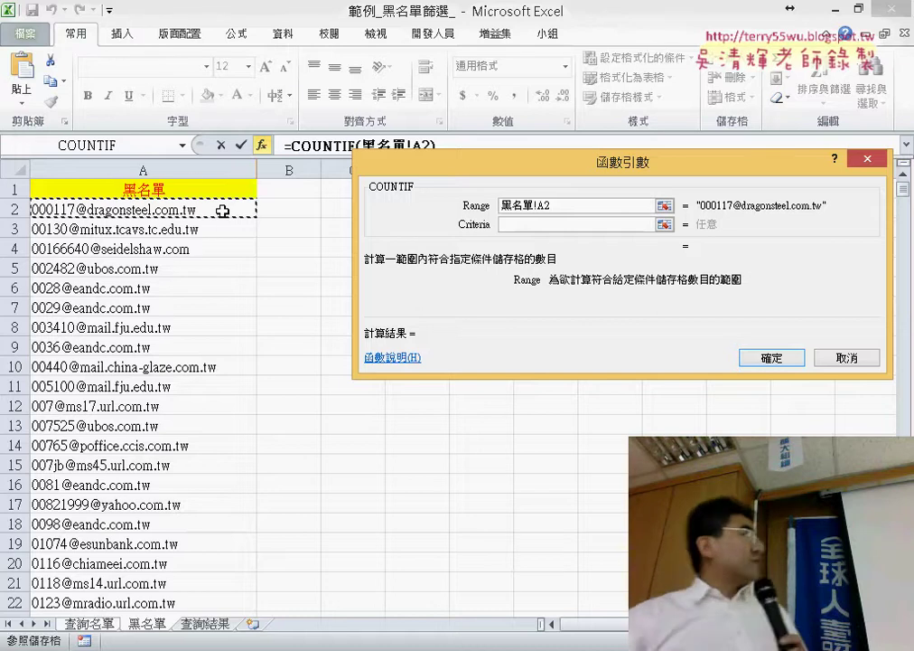
drag(222, 212, 217, 610)
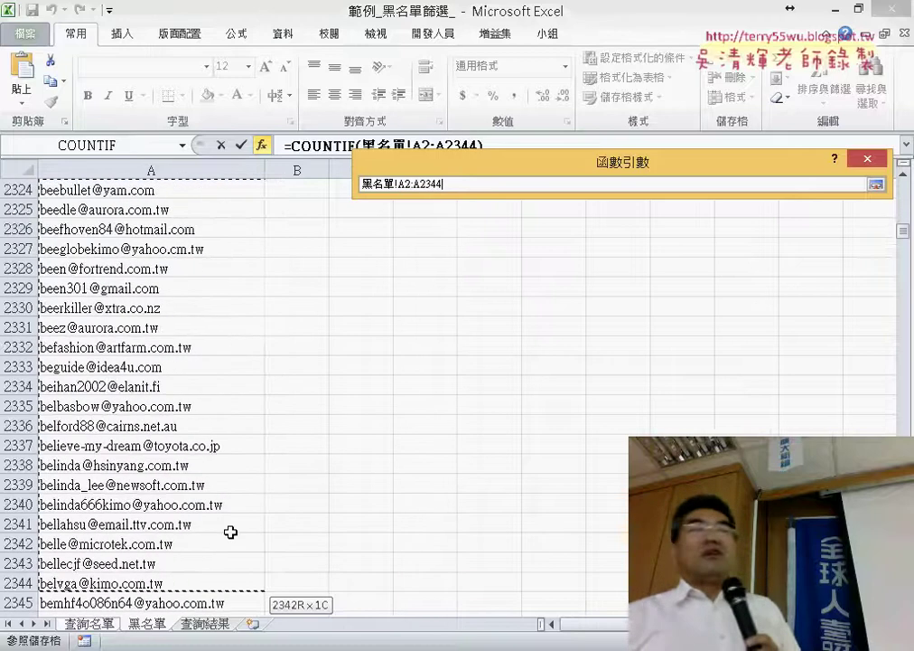
mouse_move(217, 610)
mouse_down()
mouse_move(373, 63)
mouse_move(387, 48)
mouse_up()
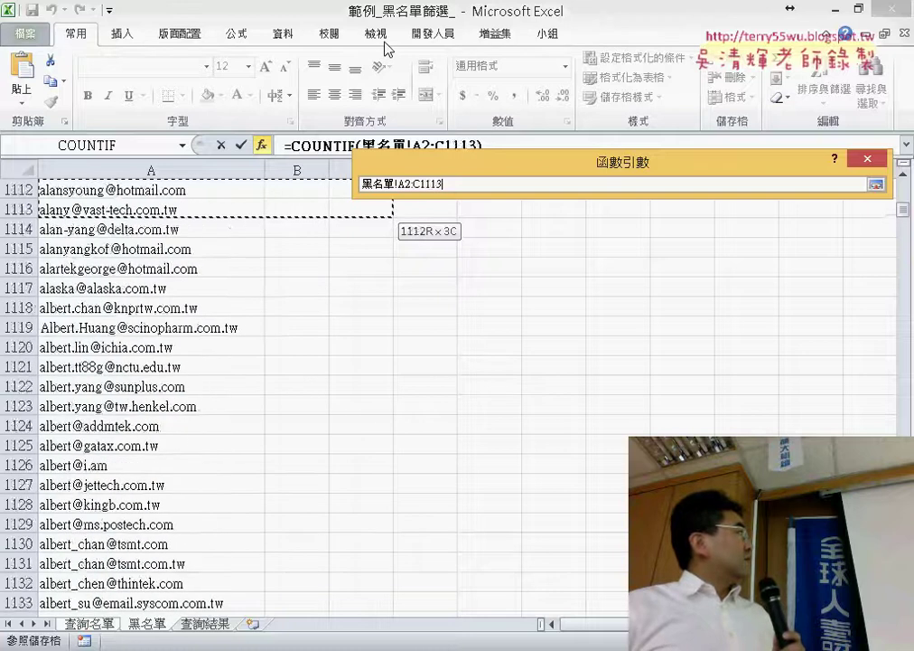
drag(387, 48, 306, 384)
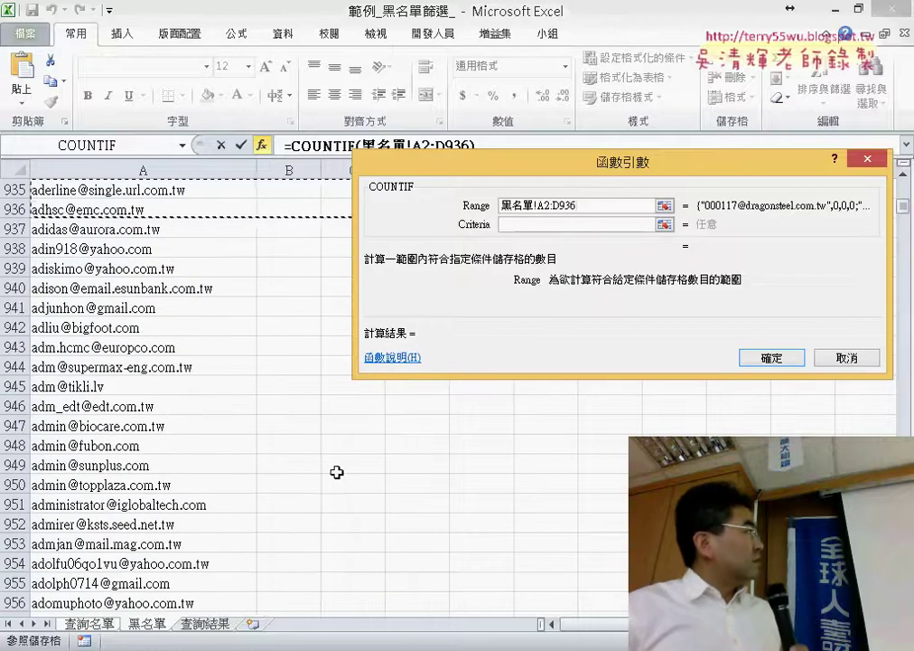
click(826, 360)
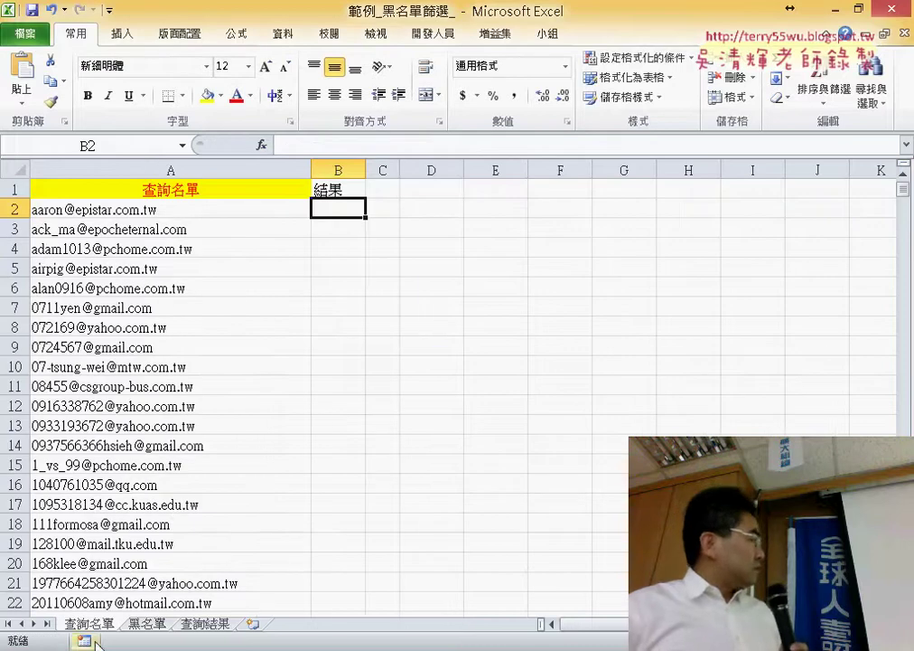
Insert COUNTIF in B2 with Range from 黑名單!A2 down to the last blacklist email
click(261, 144)
double_click(461, 234)
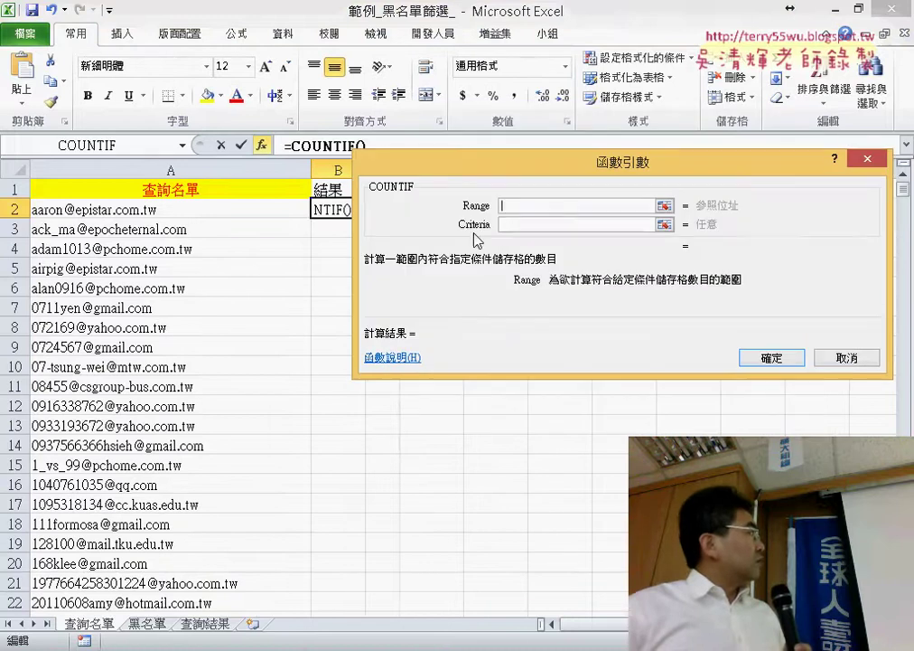
click(146, 624)
scroll(221, 247, up, 1)
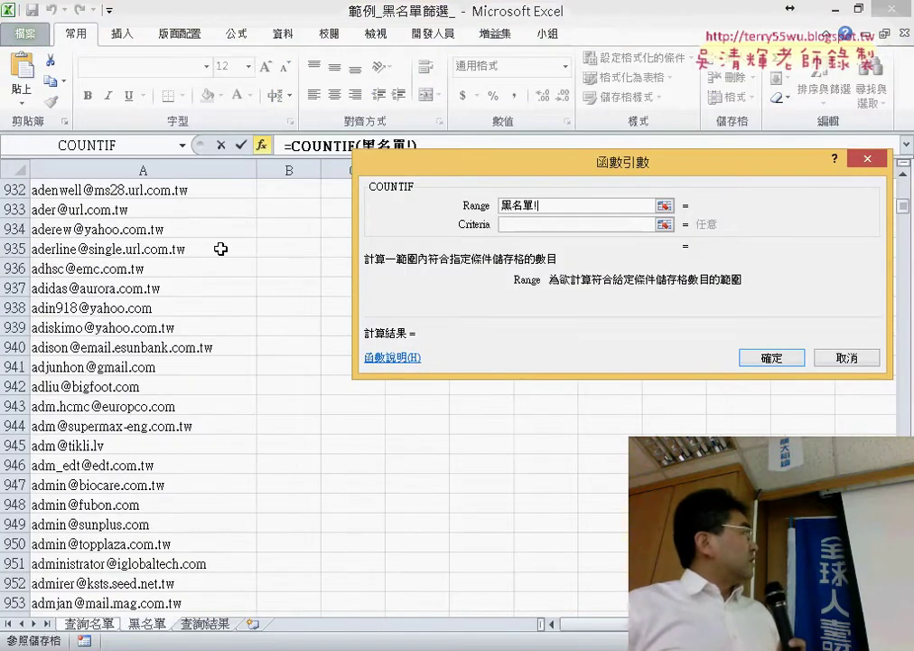
scroll(243, 235, up, 6)
scroll(258, 207, up, 6)
scroll(259, 207, up, 1)
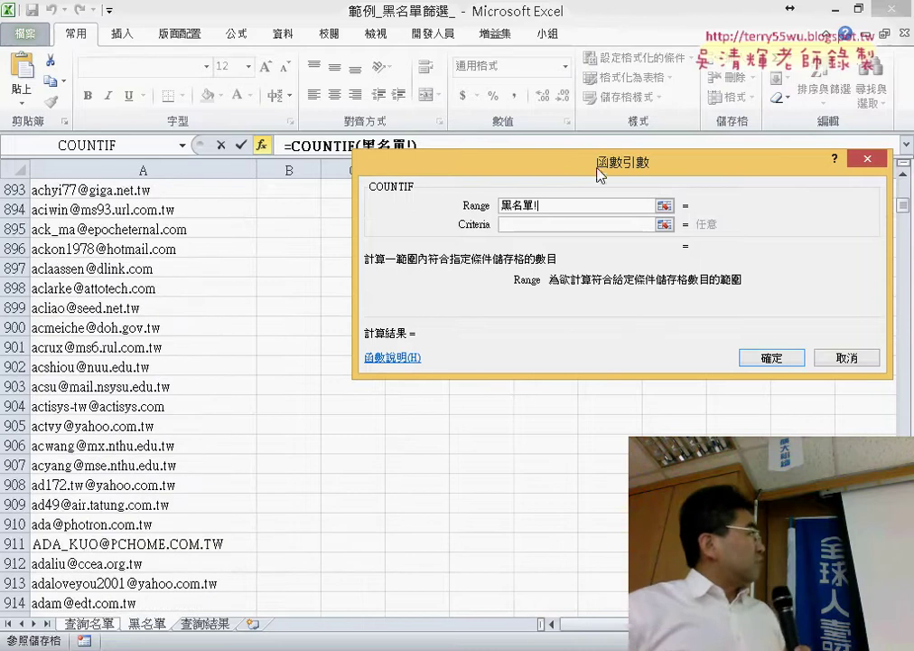
drag(540, 163, 325, 209)
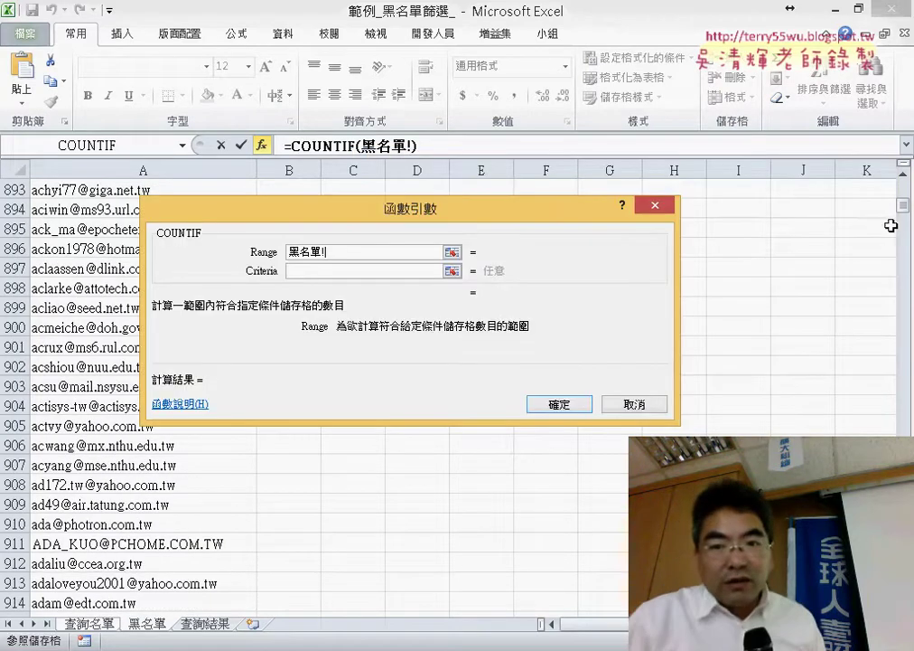
drag(902, 205, 908, 176)
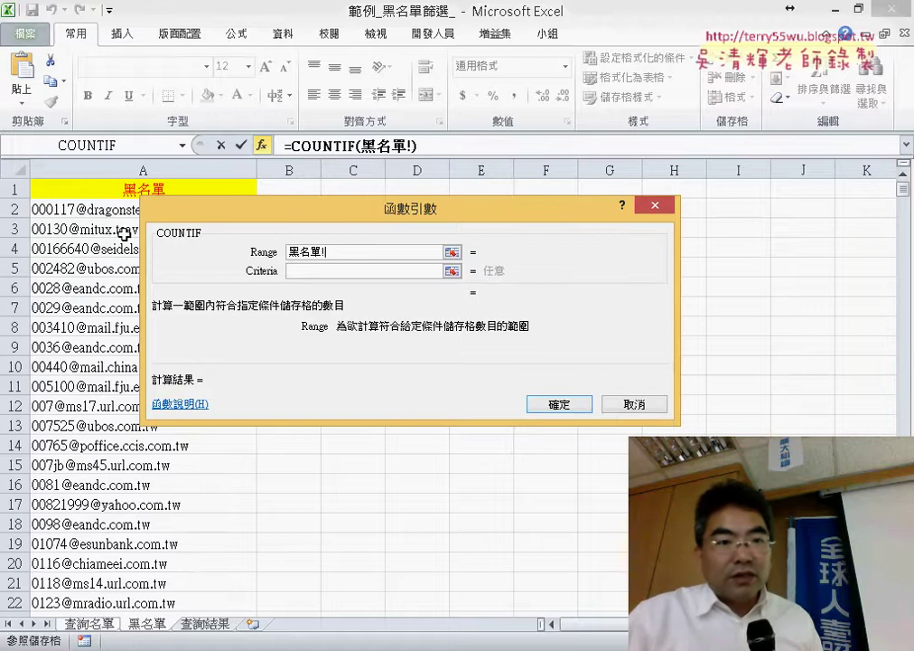
click(104, 209)
mouse_move(312, 210)
mouse_down()
mouse_move(535, 207)
mouse_move(527, 201)
mouse_up()
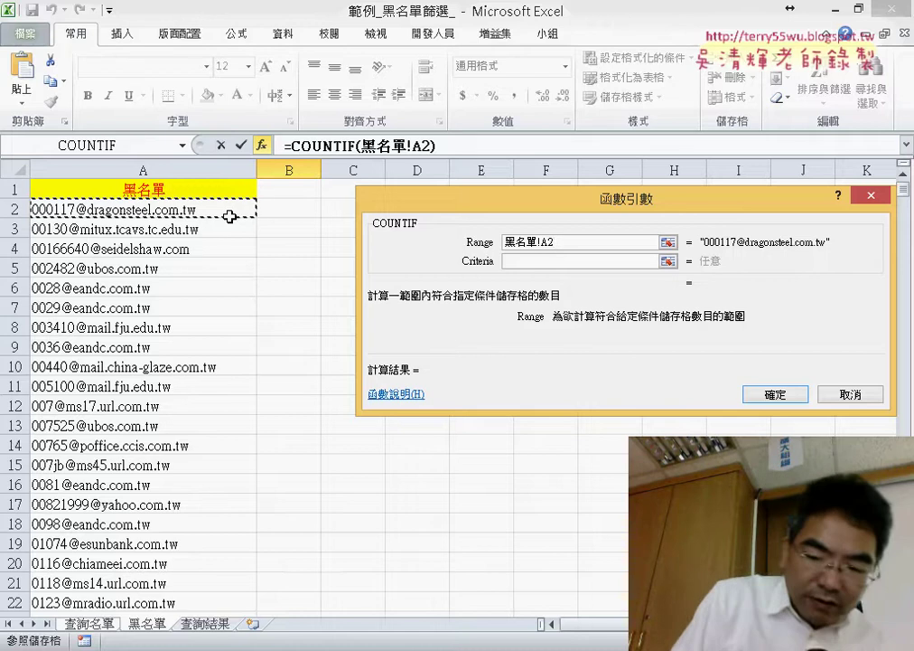
key(ctrl+shift+Down)
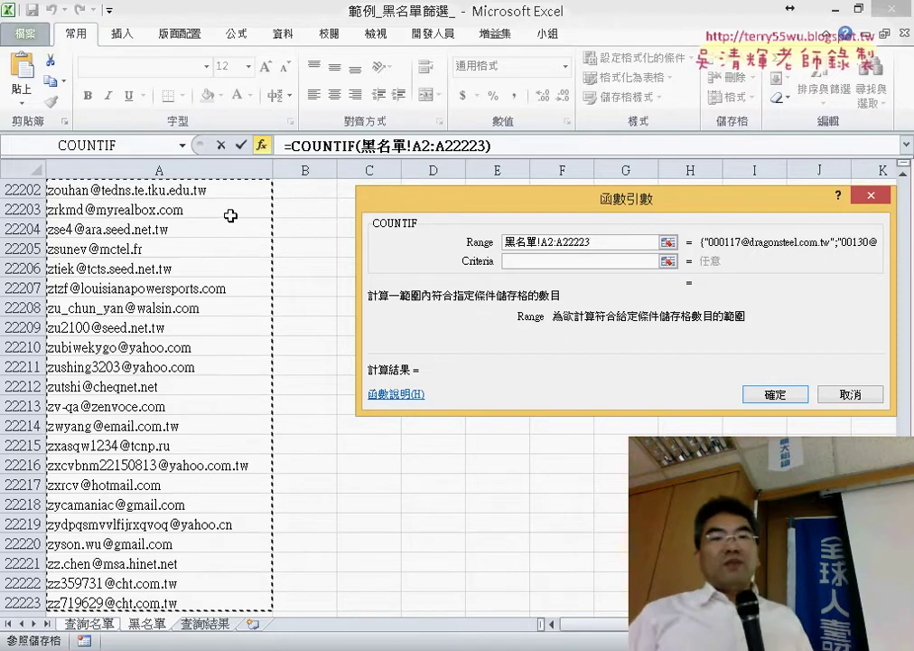
Set Criteria to A2, lock the range rows as A$2:A$22223, and confirm the formula
click(538, 258)
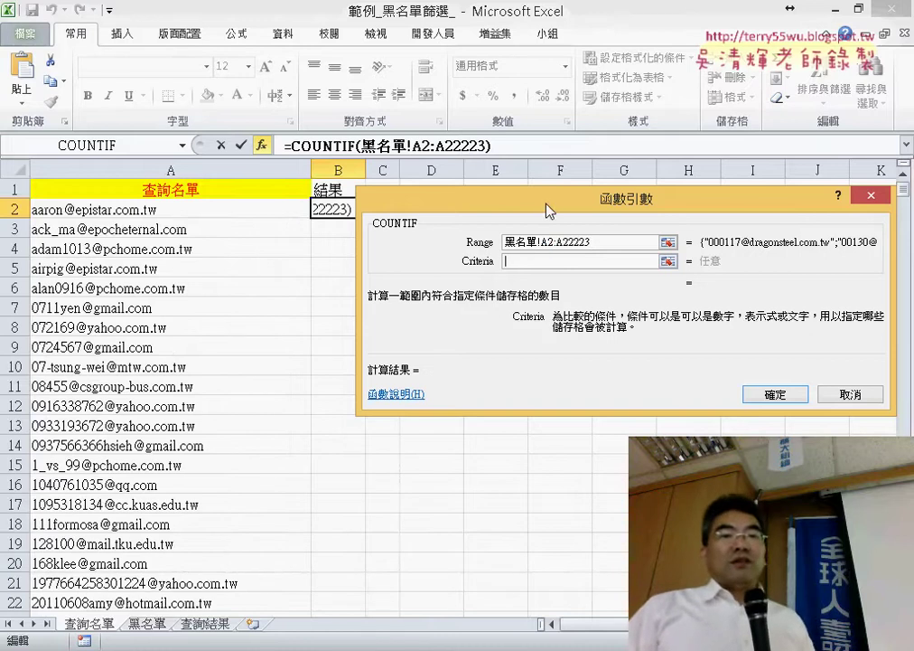
drag(547, 210, 659, 126)
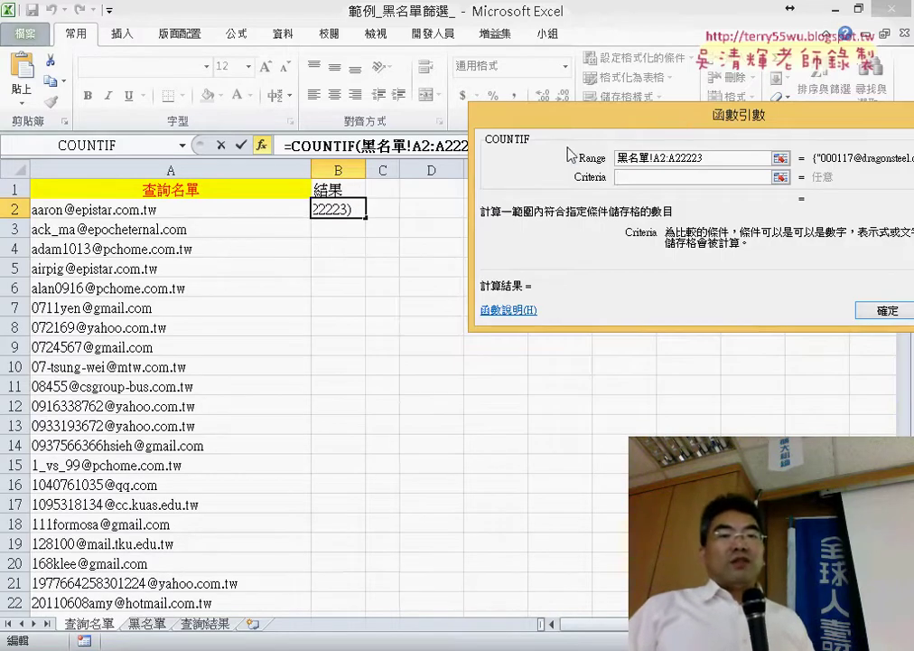
click(230, 207)
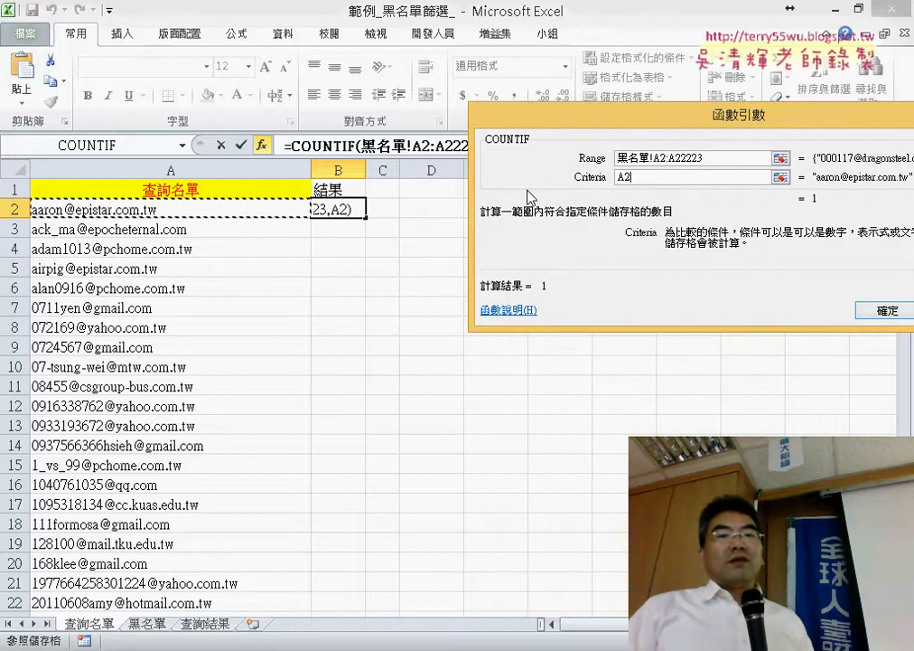
drag(600, 122, 524, 136)
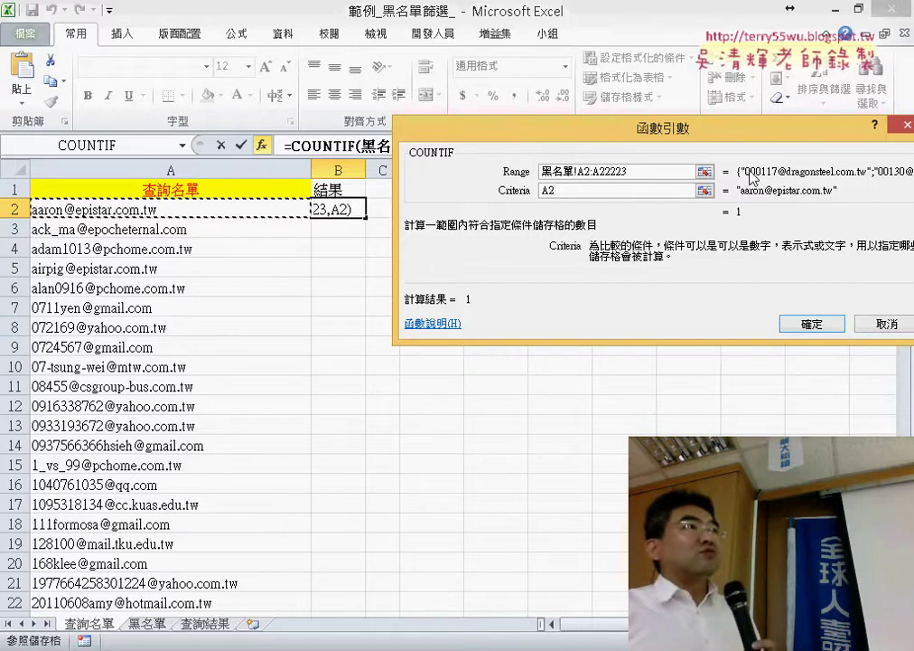
click(649, 168)
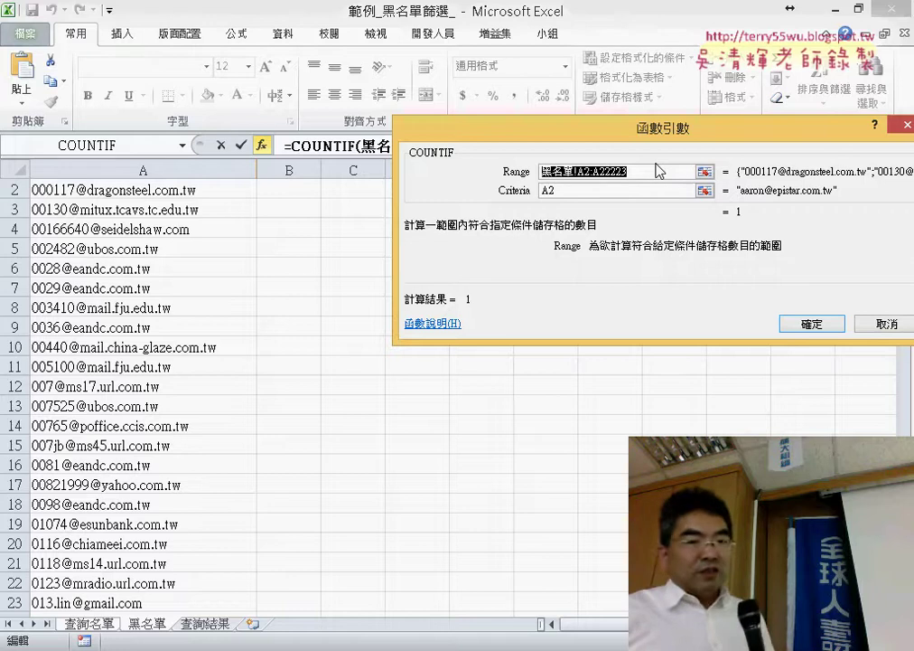
key(F4)
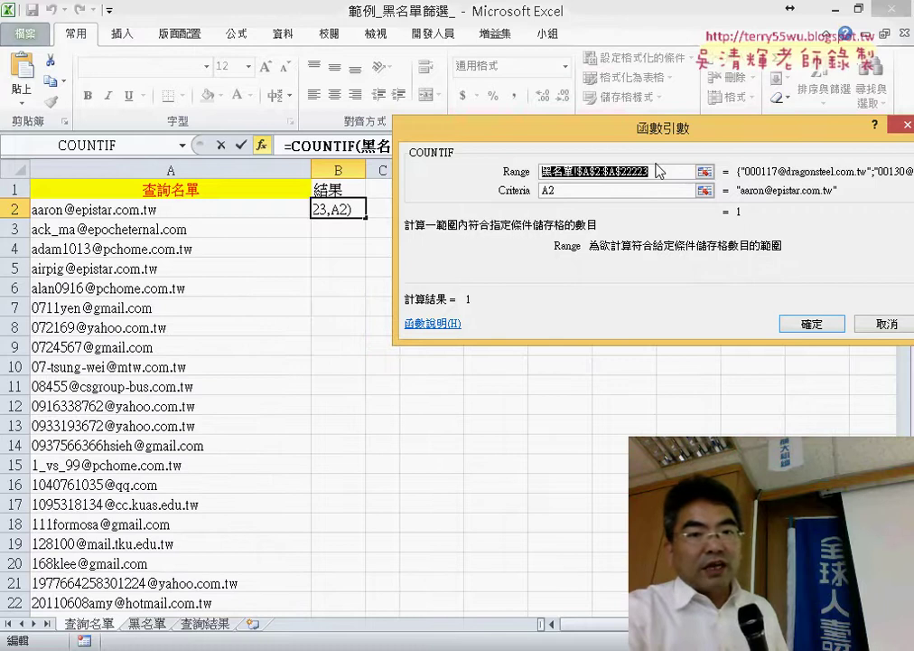
key(F4)
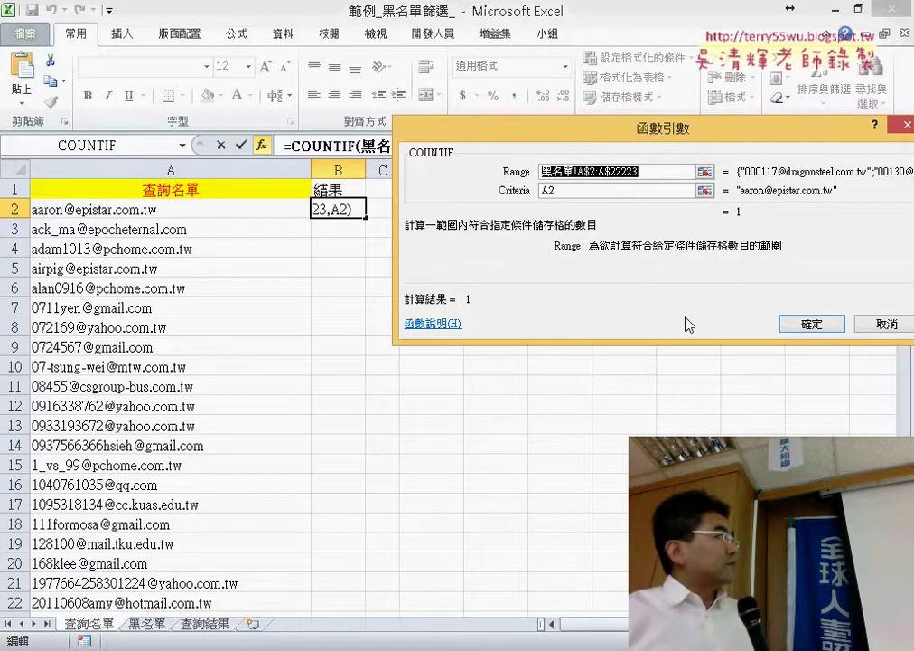
click(811, 323)
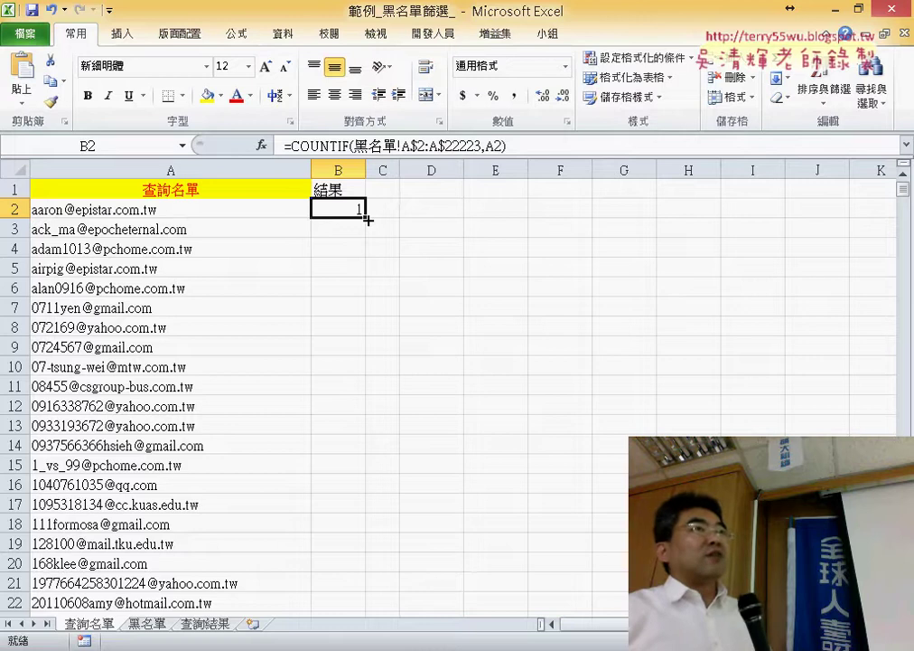
Fill the COUNTIF formula down the whole 結果 column and select header B1
double_click(368, 219)
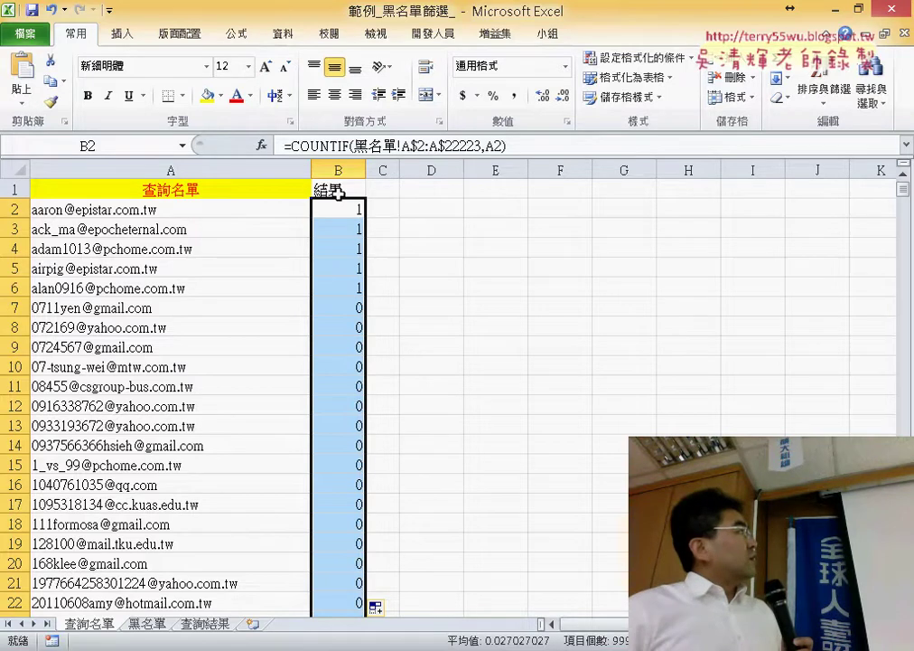
click(341, 189)
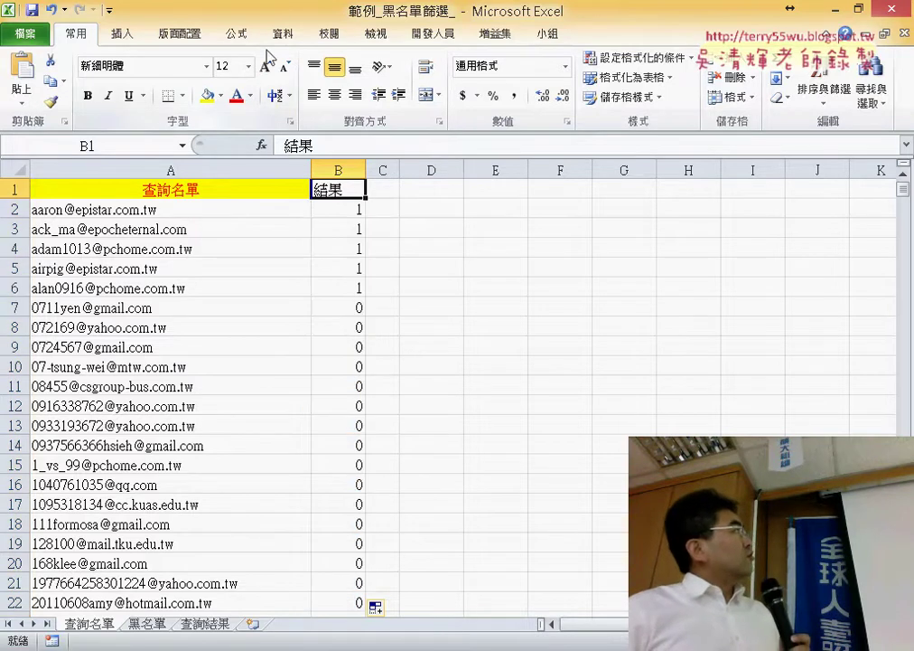
Filter the 結果 column to hide 0s, leaving the 27 matches, and select A2
click(295, 37)
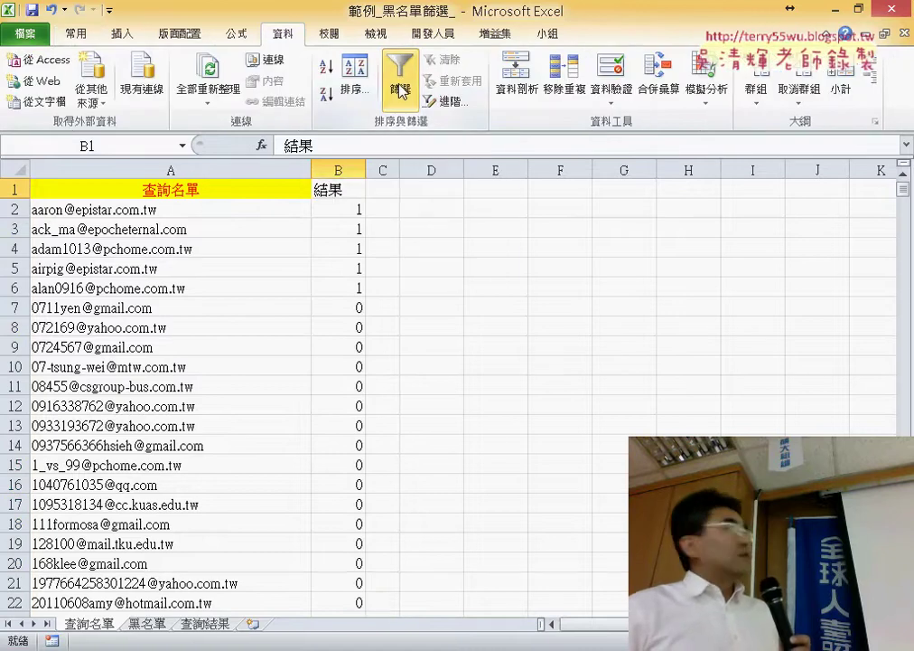
click(401, 90)
click(358, 190)
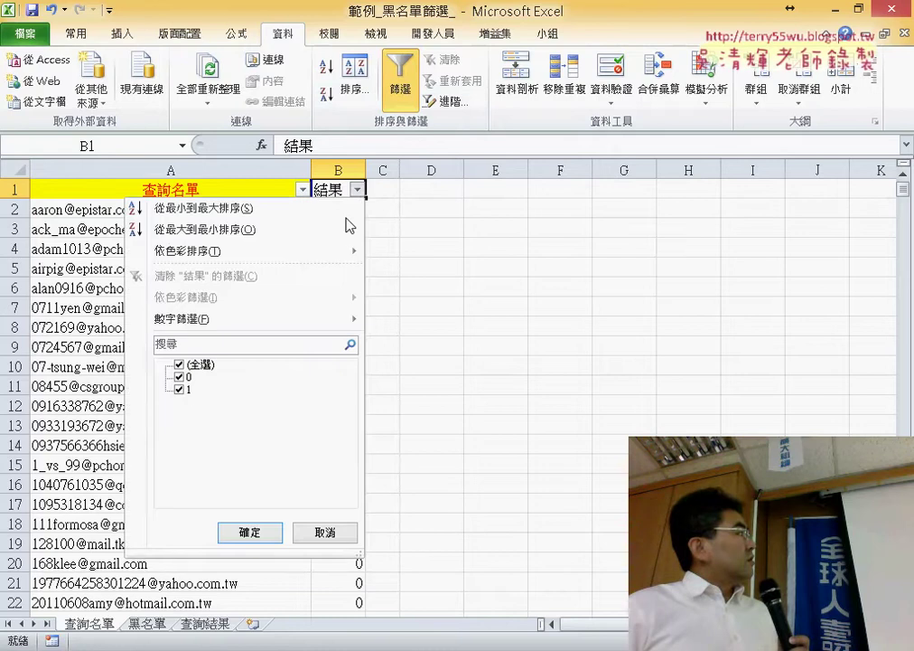
click(179, 377)
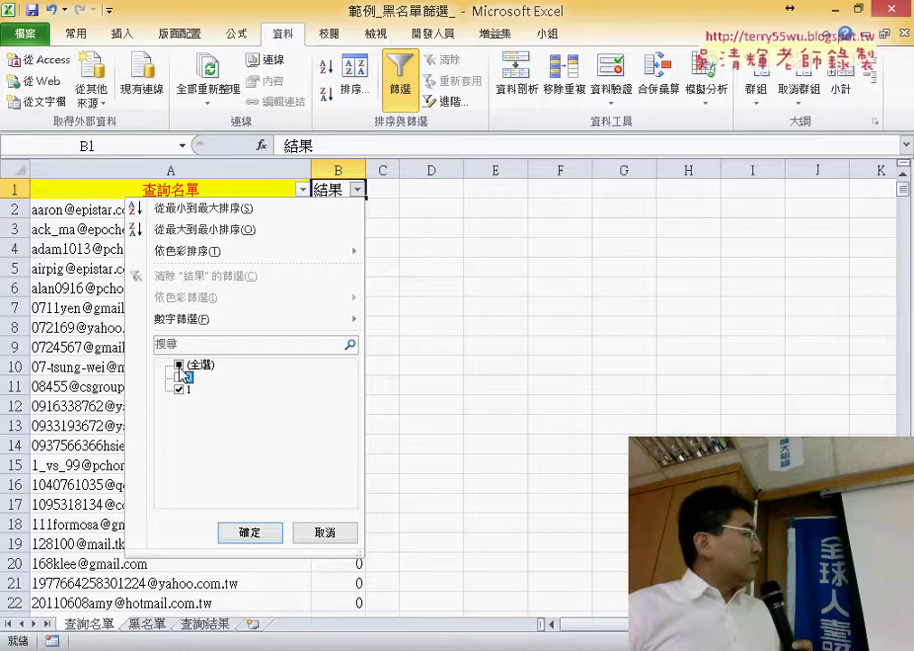
click(251, 535)
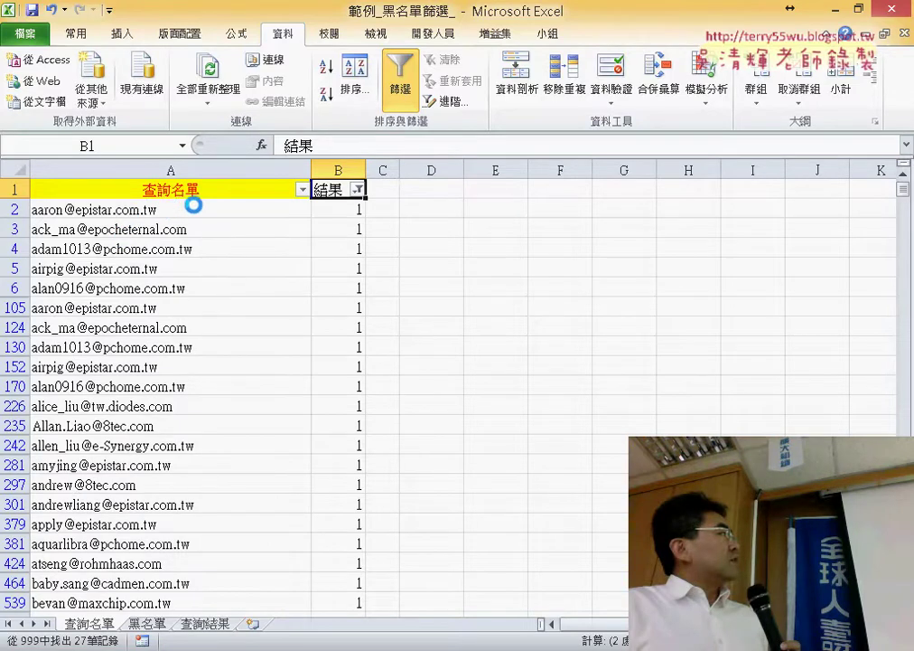
click(195, 208)
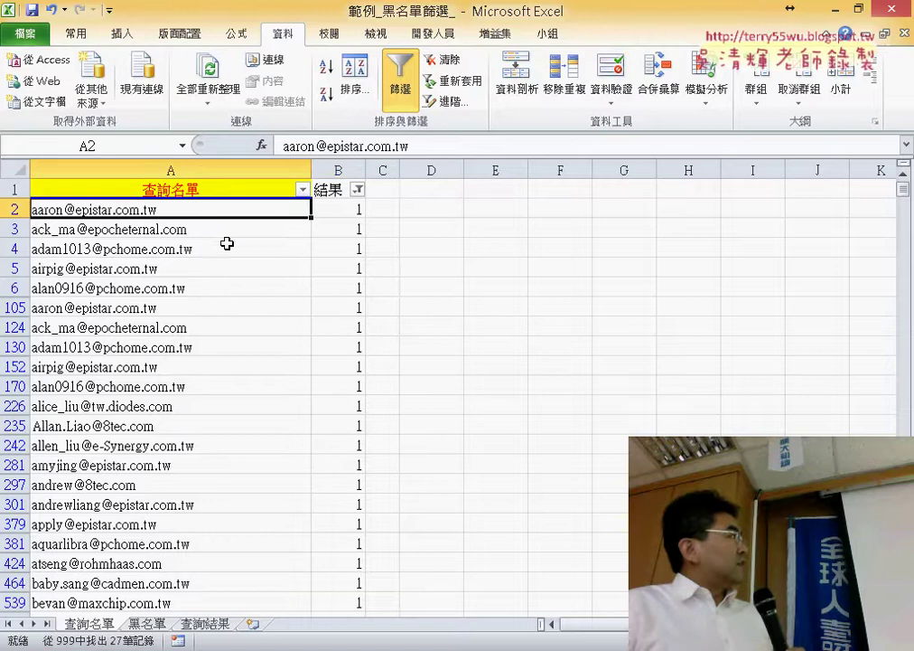
scroll(228, 258, down, 3)
scroll(228, 260, up, 3)
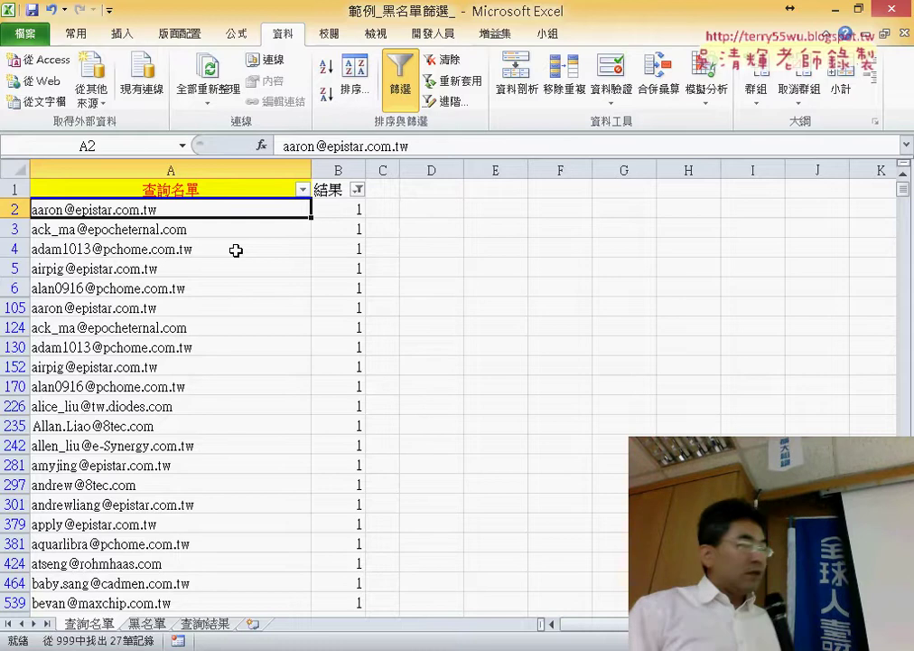
Copy the filtered emails and paste them into A1 of the 查詢結果 sheet
key(ctrl+shift+Down)
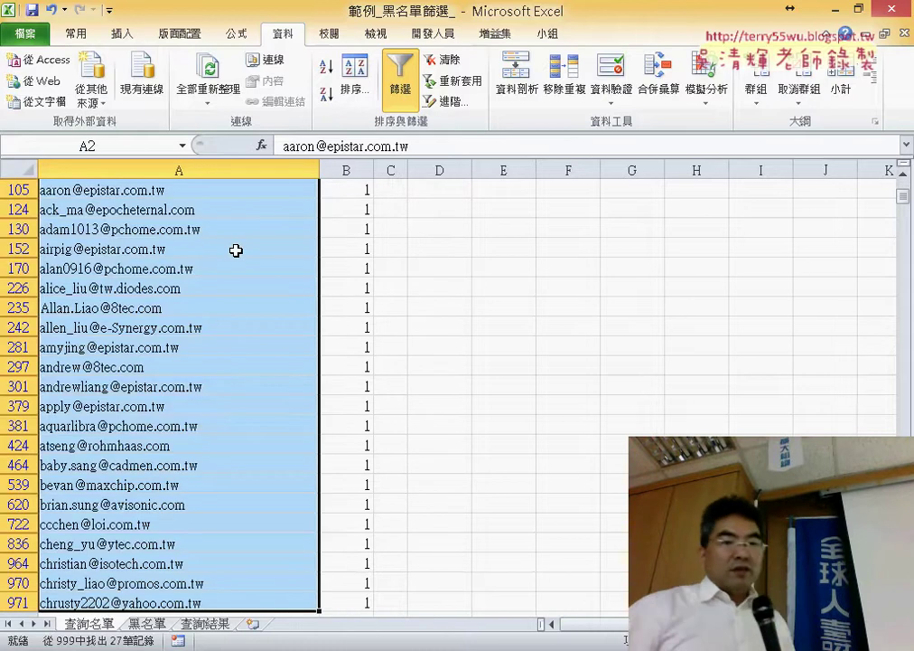
key(ctrl+c)
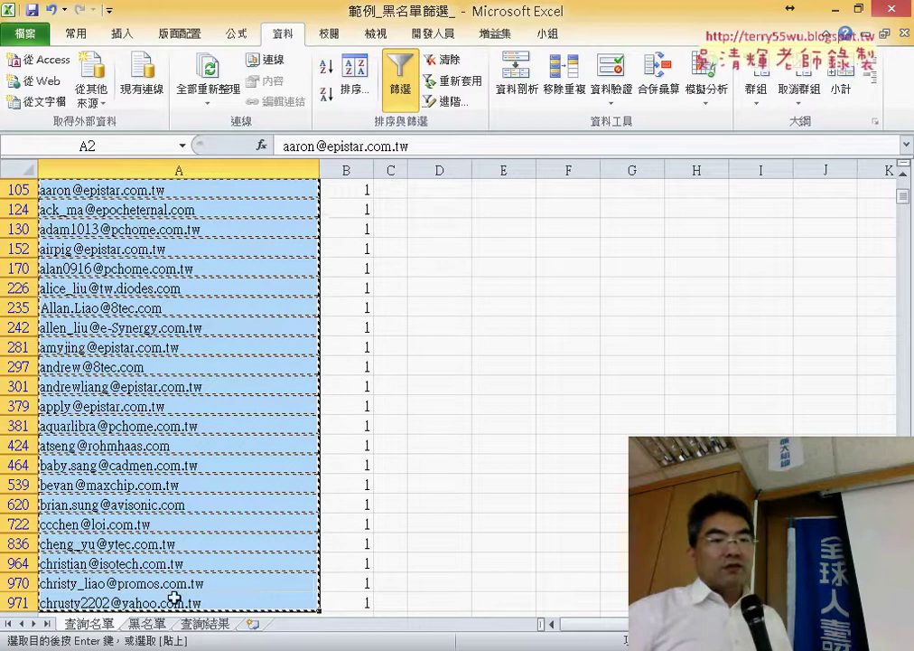
click(205, 622)
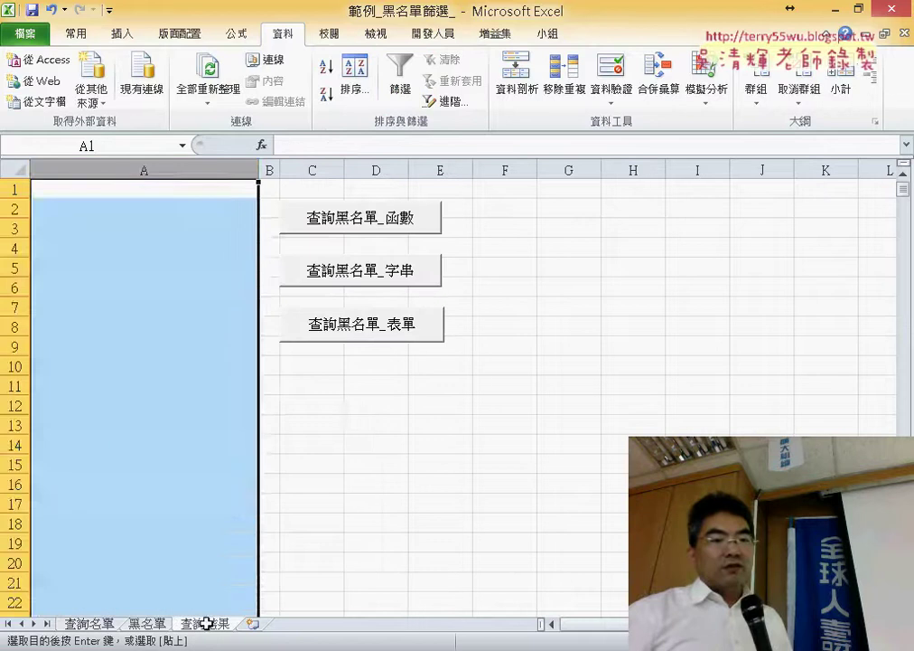
click(215, 187)
key(ctrl+v)
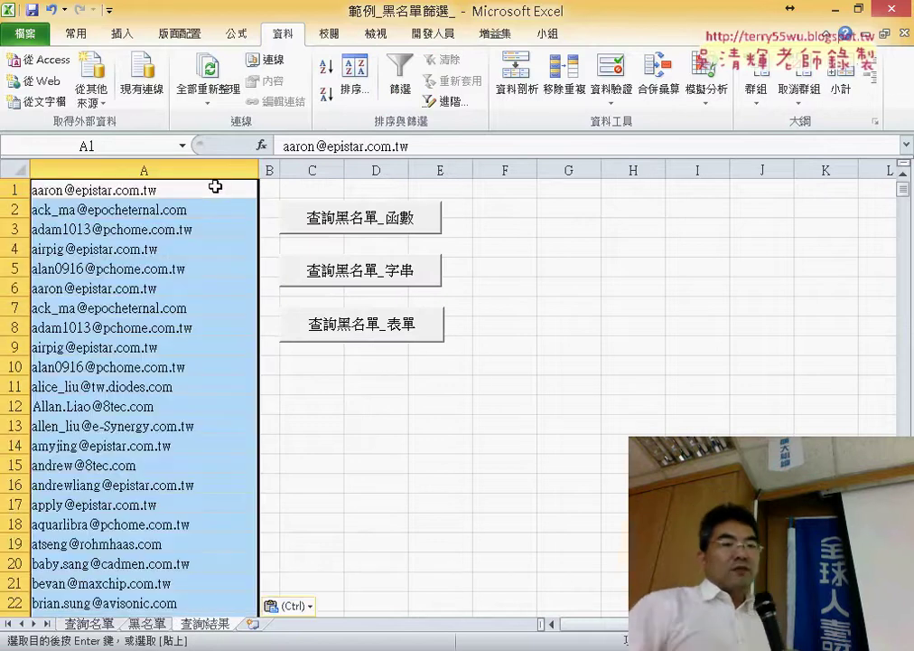
scroll(204, 243, down, 2)
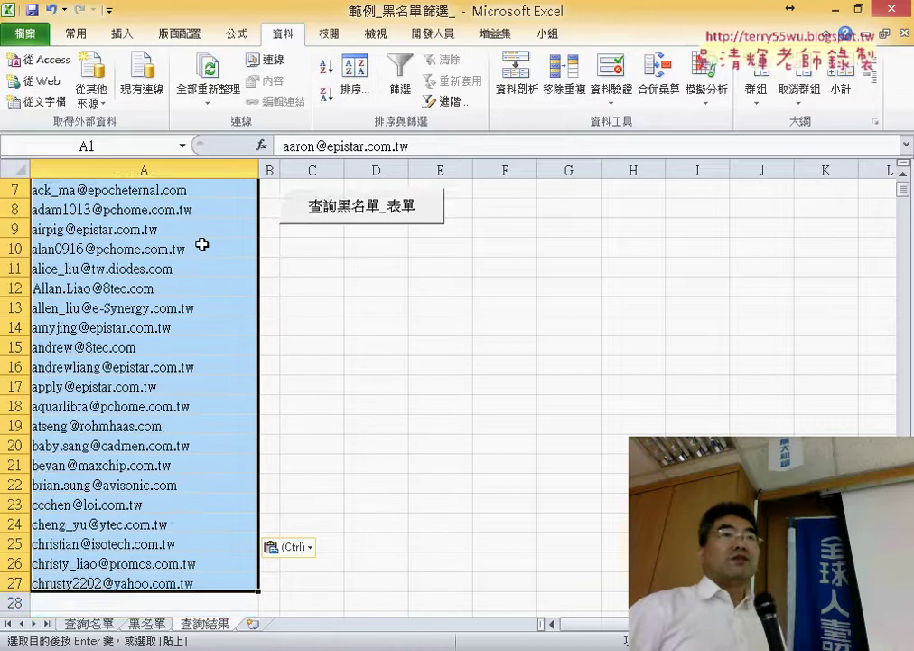
scroll(208, 244, down, 1)
scroll(207, 244, up, 3)
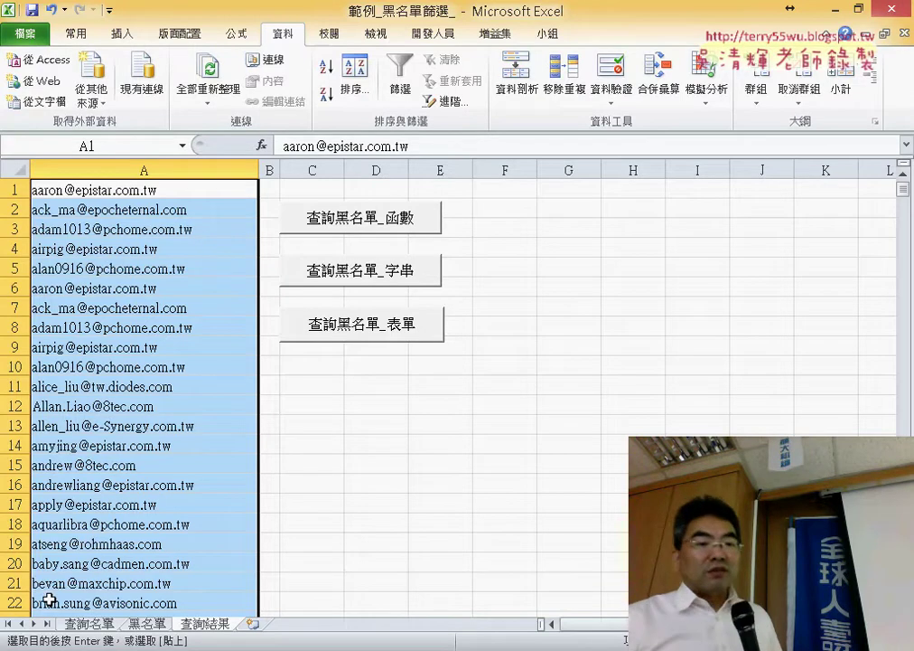
Remove the filter from the 查詢名單 list so all rows show again
click(97, 626)
scroll(251, 430, up, 2)
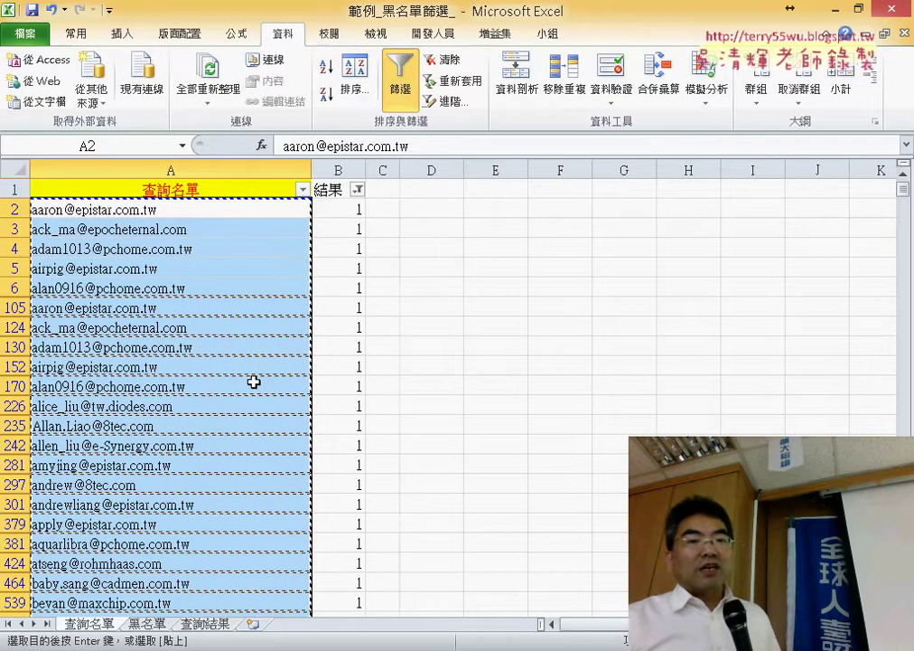
click(401, 92)
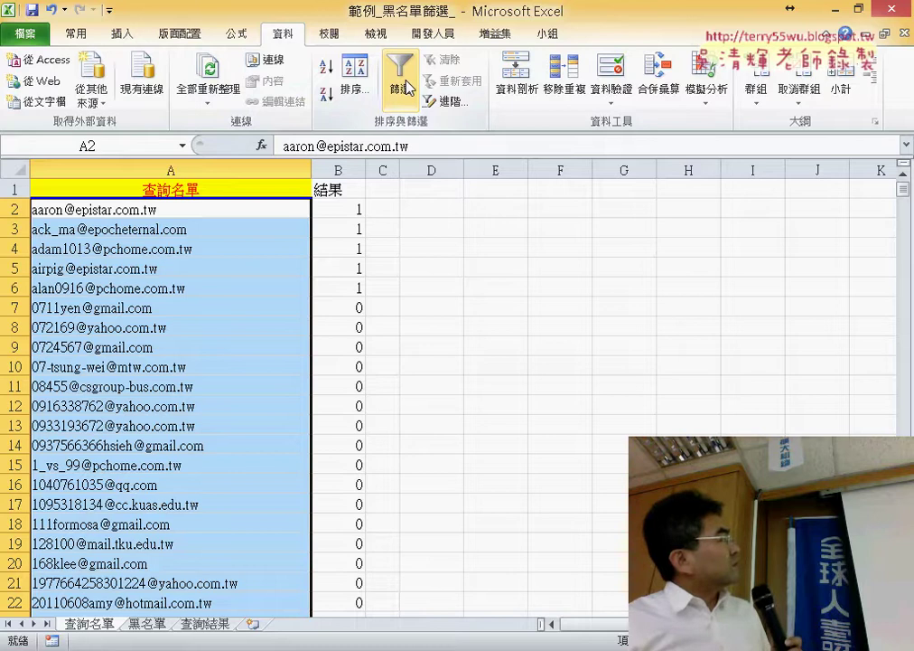
click(347, 190)
key(ctrl+shift+l)
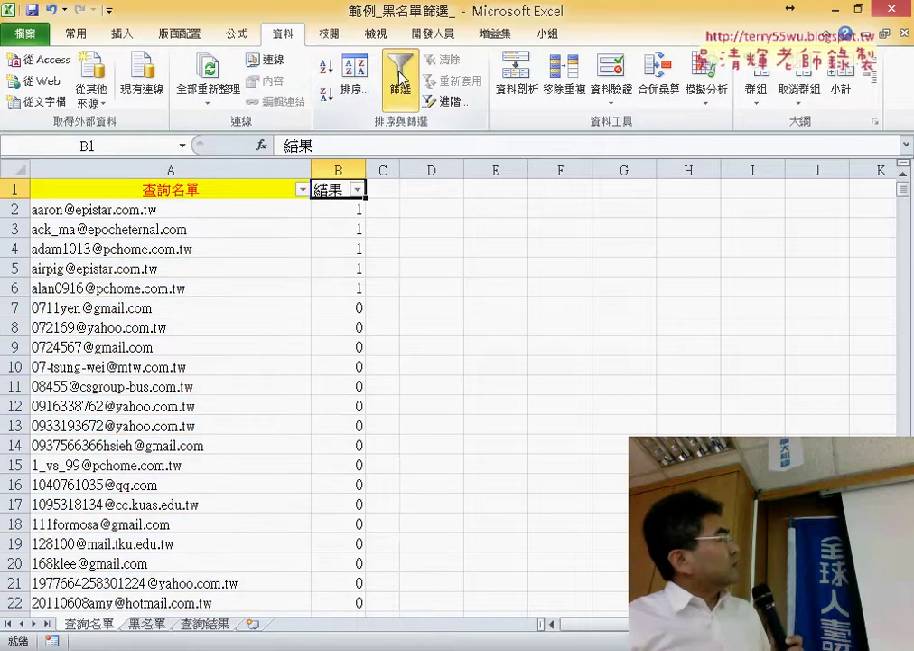
click(359, 189)
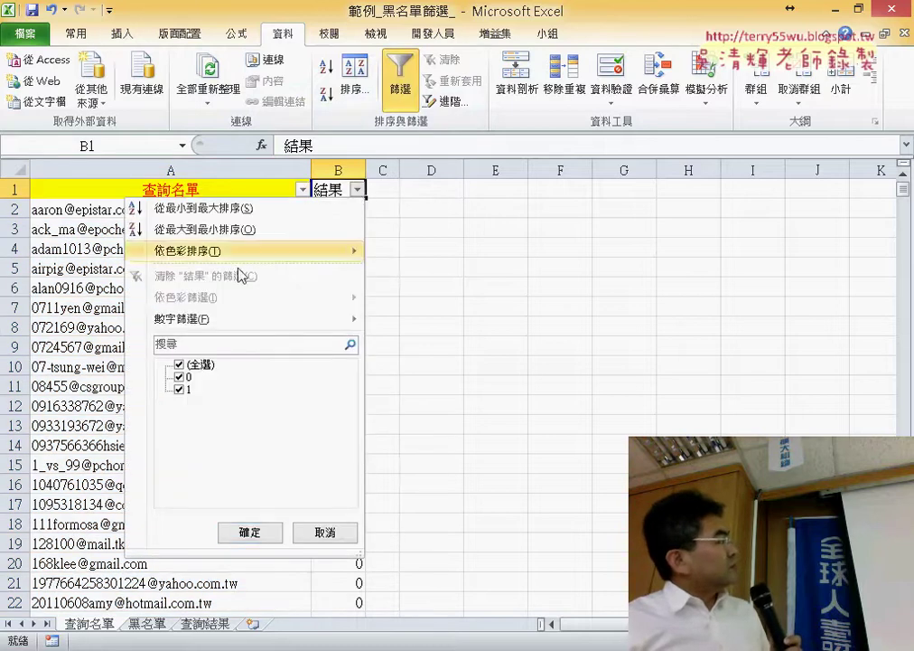
click(179, 378)
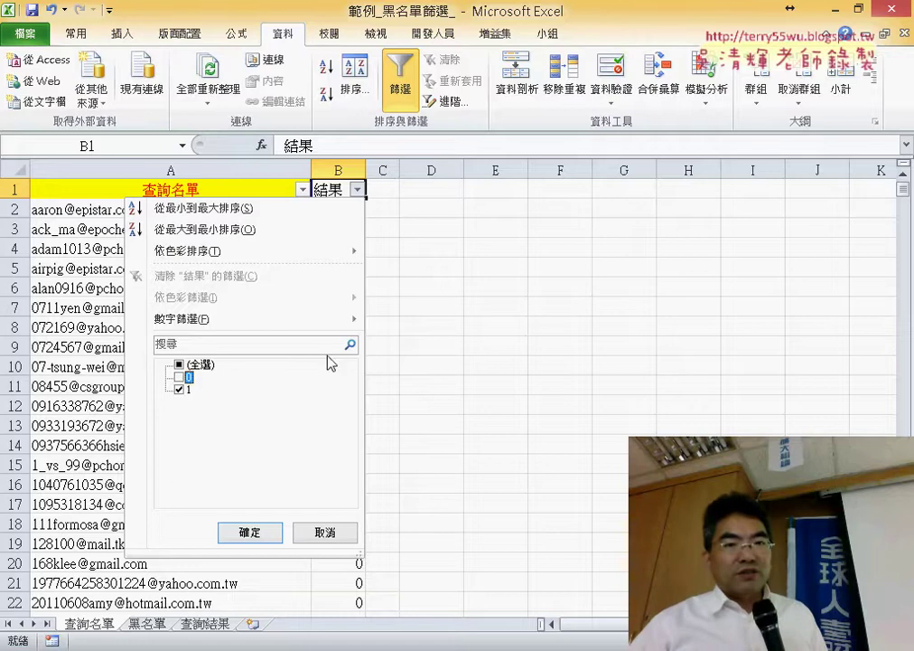
click(437, 127)
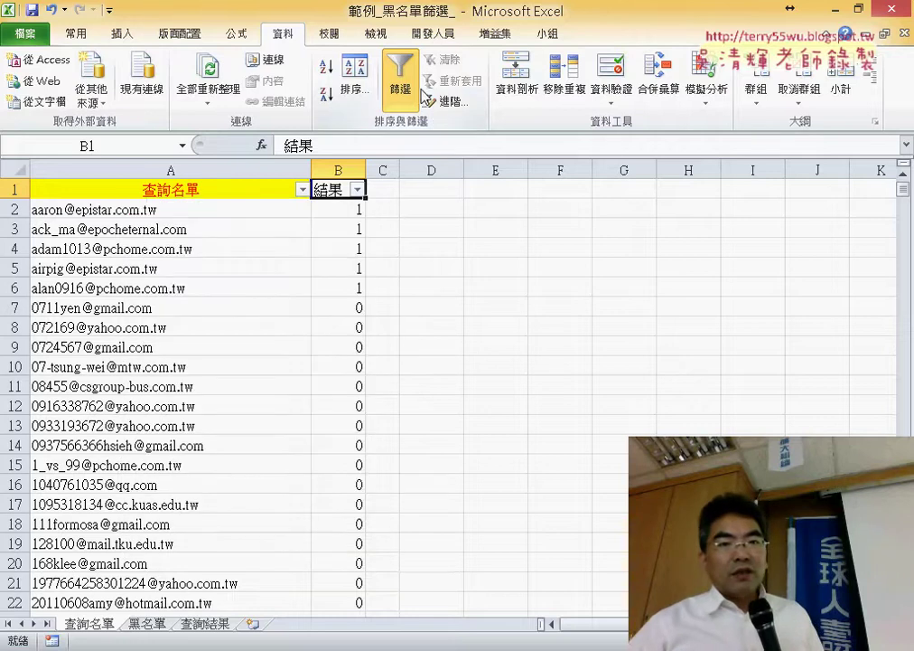
click(403, 94)
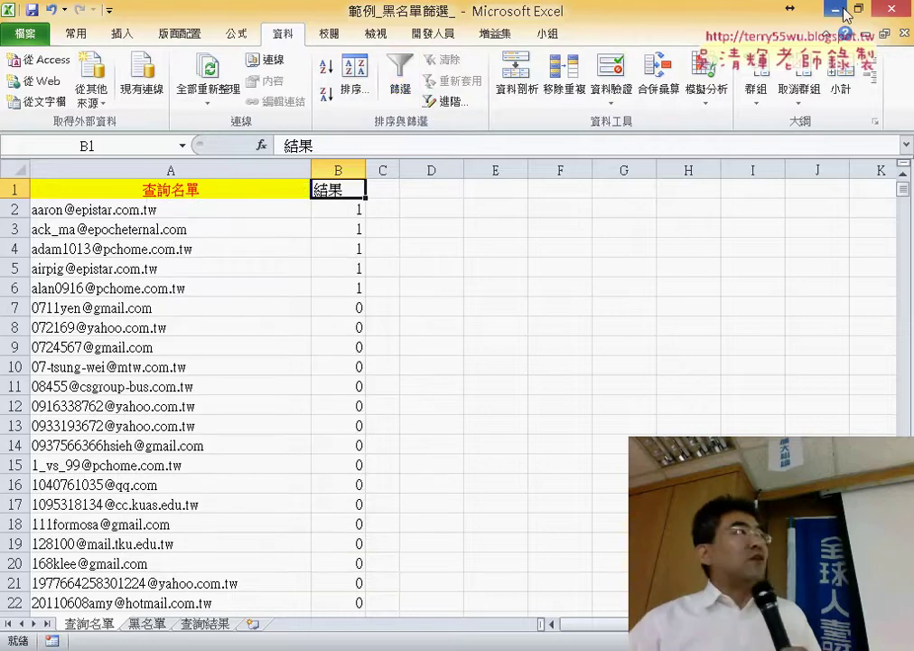
Close the blacklist, 04數學函數 and remaining workbooks, saving each, and minimize PowerPoint
click(895, 10)
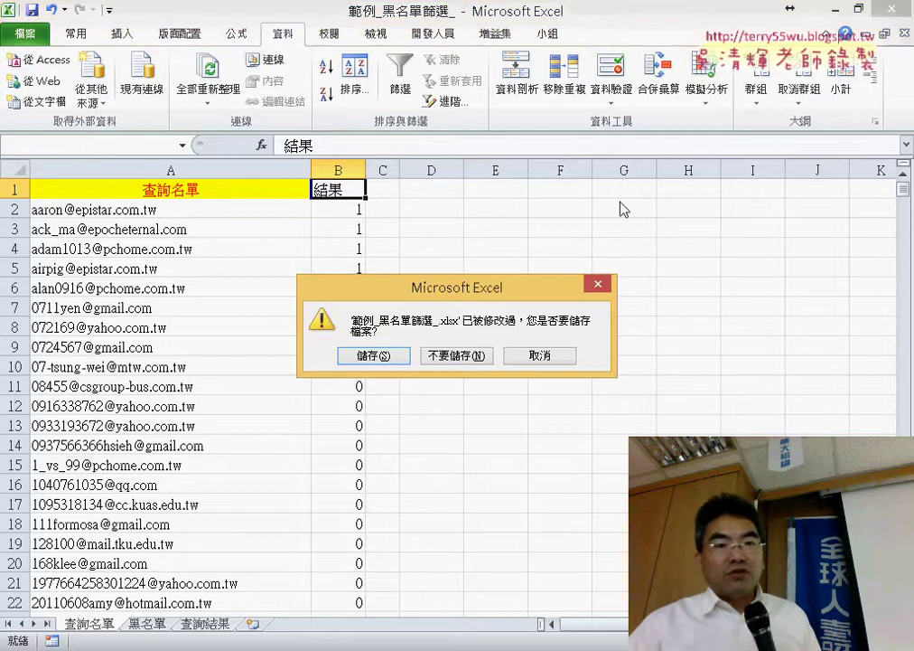
click(353, 357)
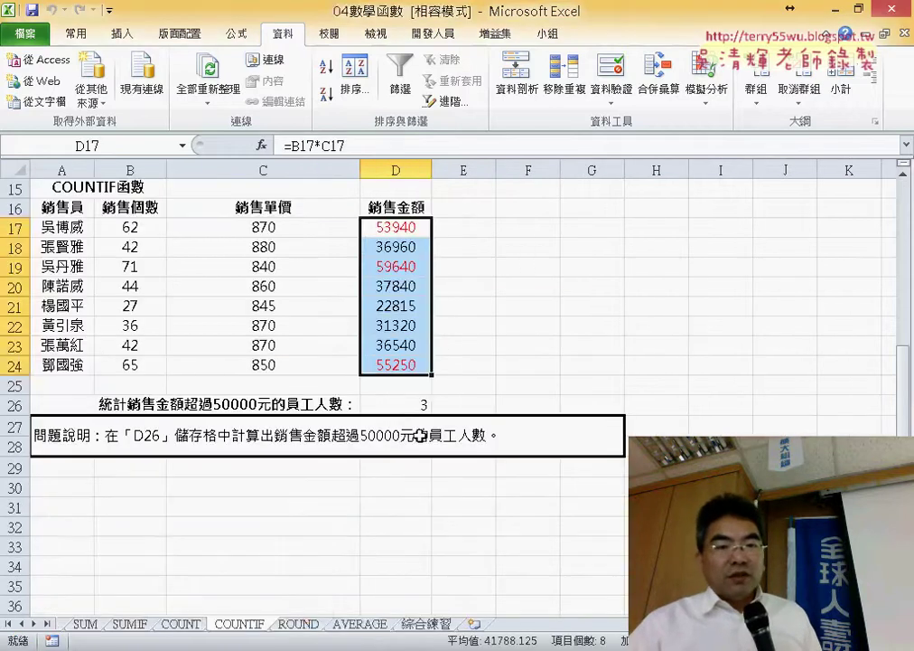
mouse_move(324, 572)
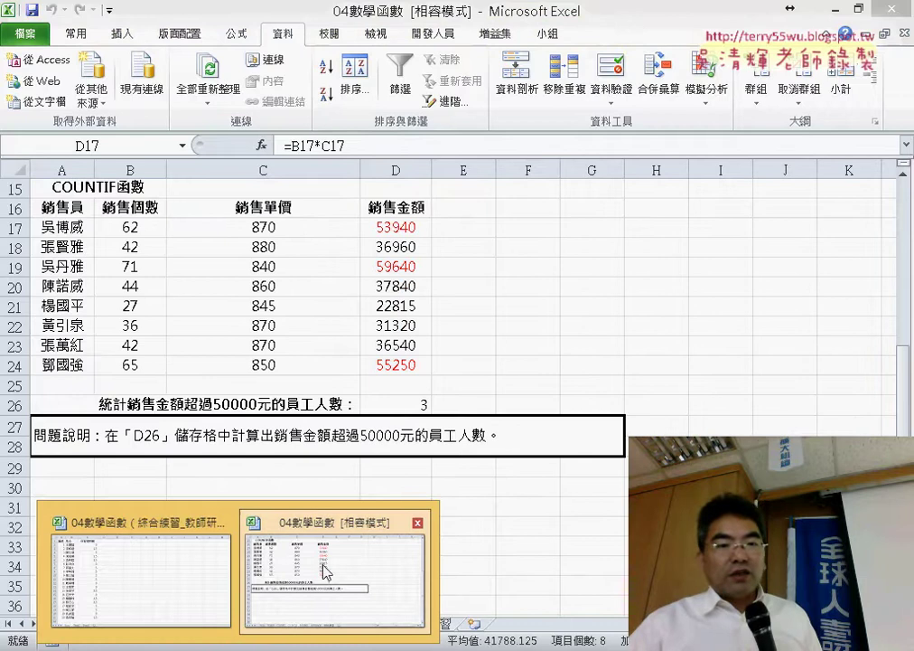
click(418, 524)
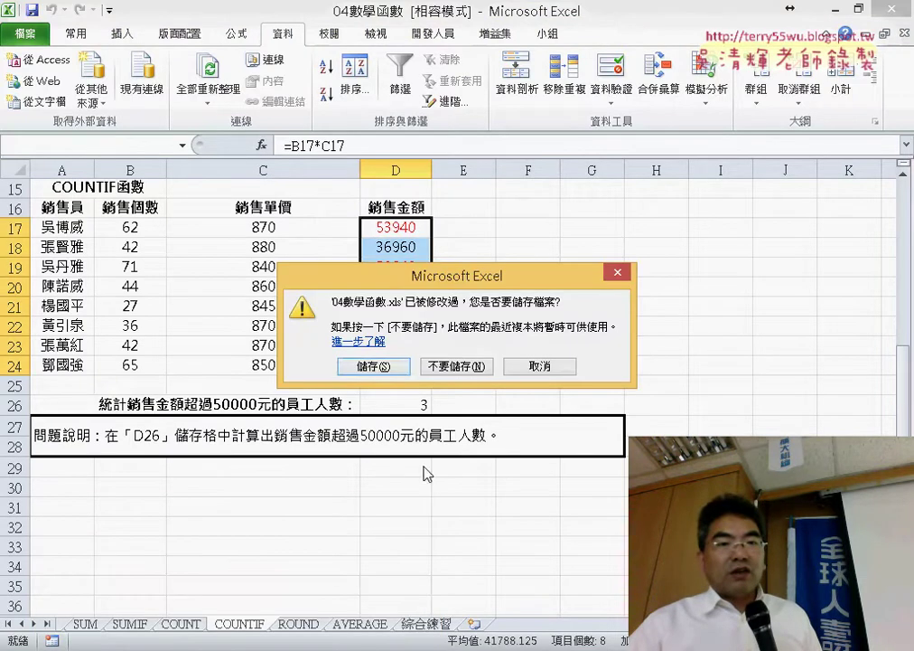
click(371, 367)
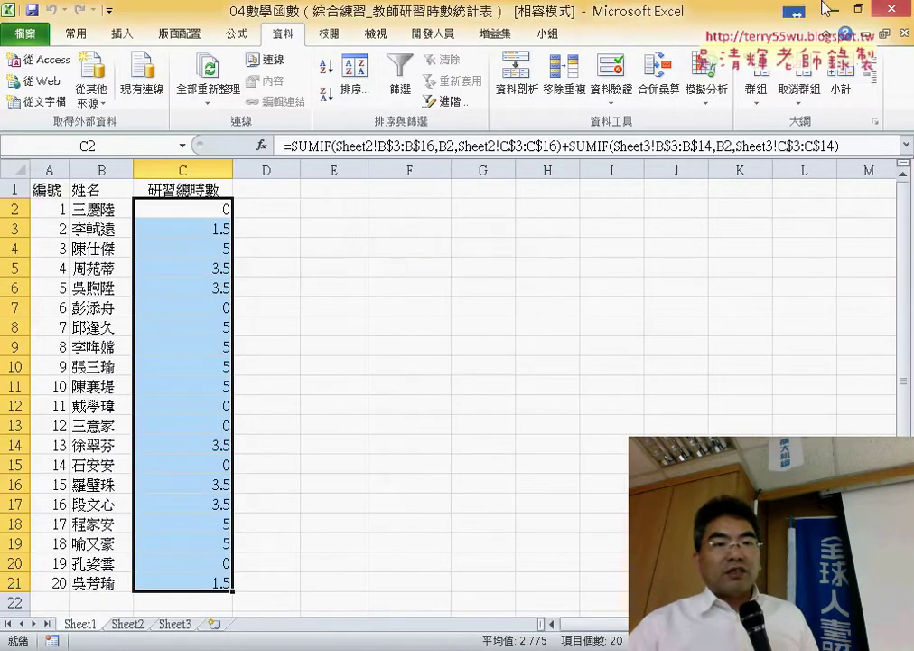
click(387, 372)
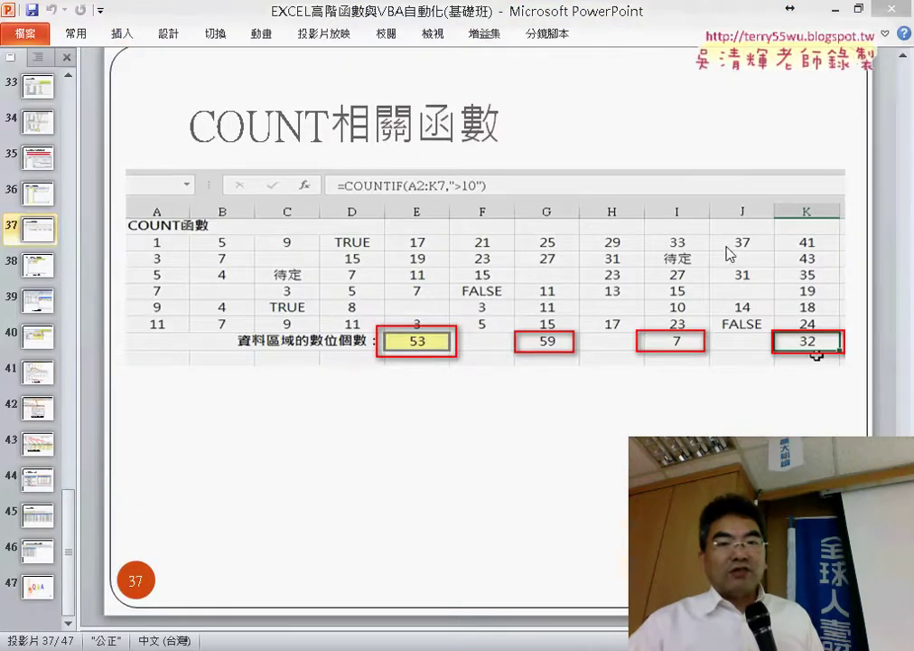
scroll(796, 325, down, 1)
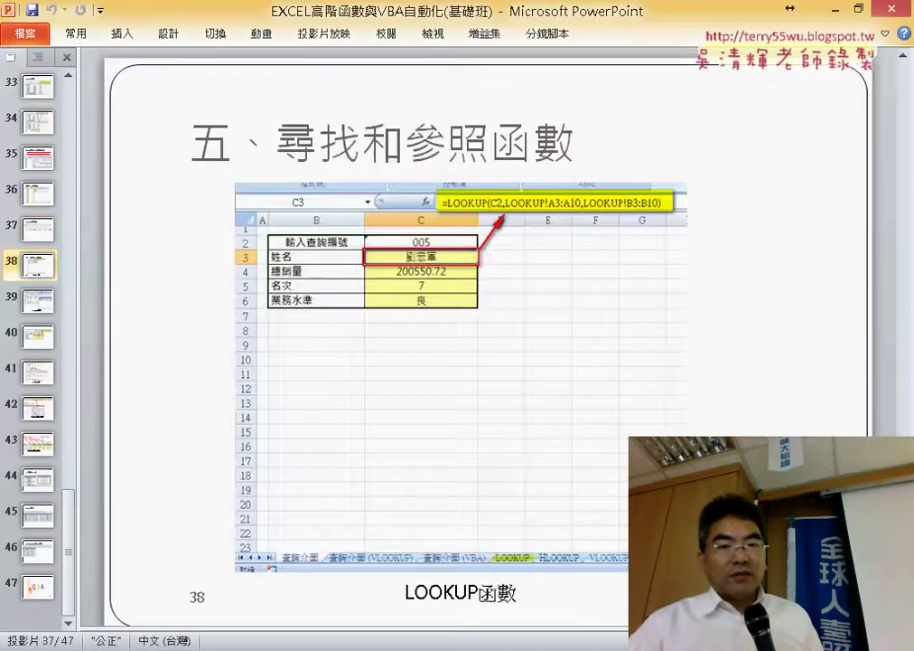
click(828, 9)
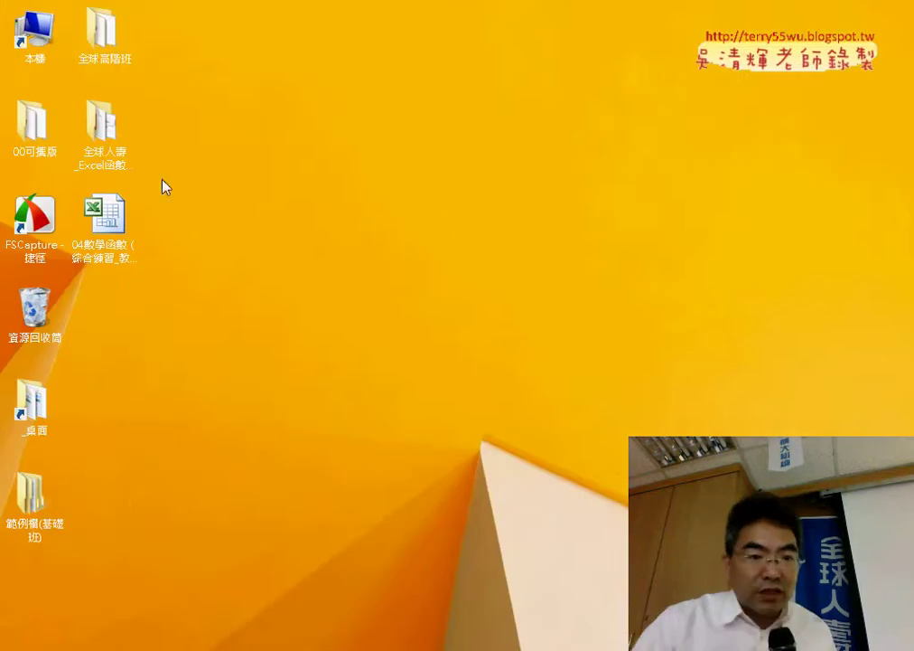
Open 05檢視與參照函數練習 from the desktop 範例檔(基礎班) > 05檢視參照函數 folder
double_click(36, 502)
double_click(385, 288)
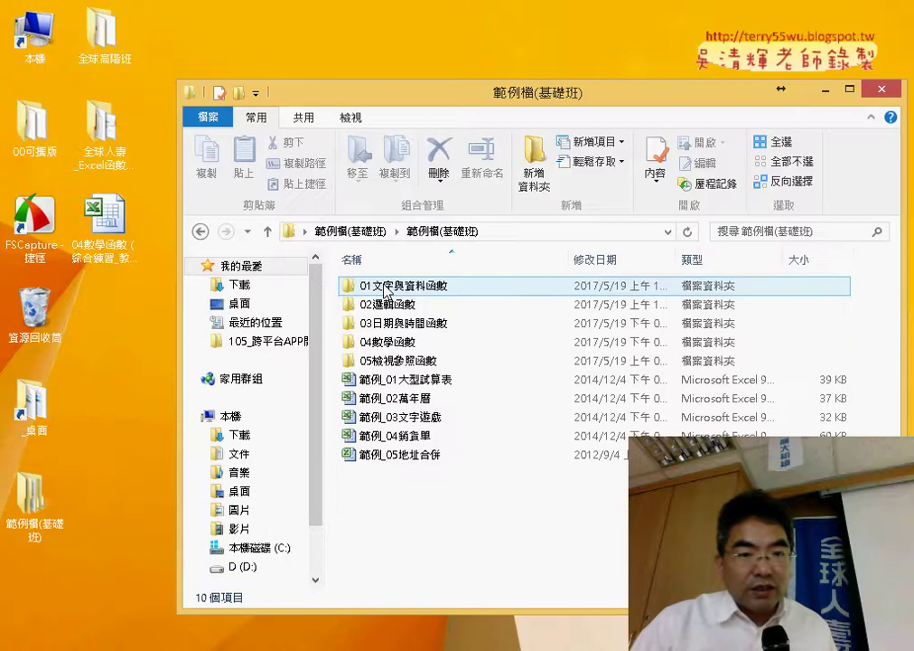
click(398, 361)
double_click(398, 363)
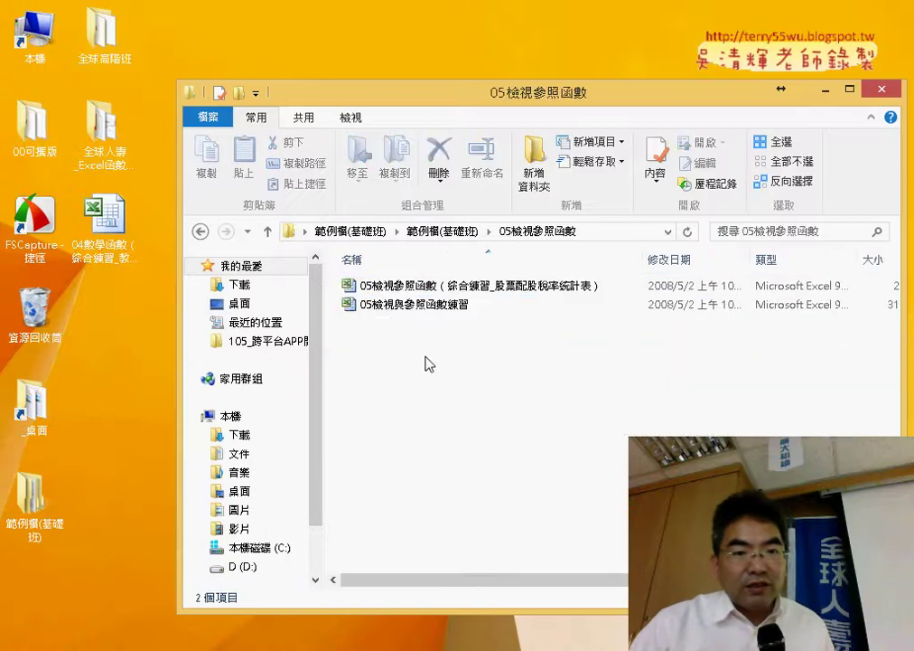
double_click(423, 307)
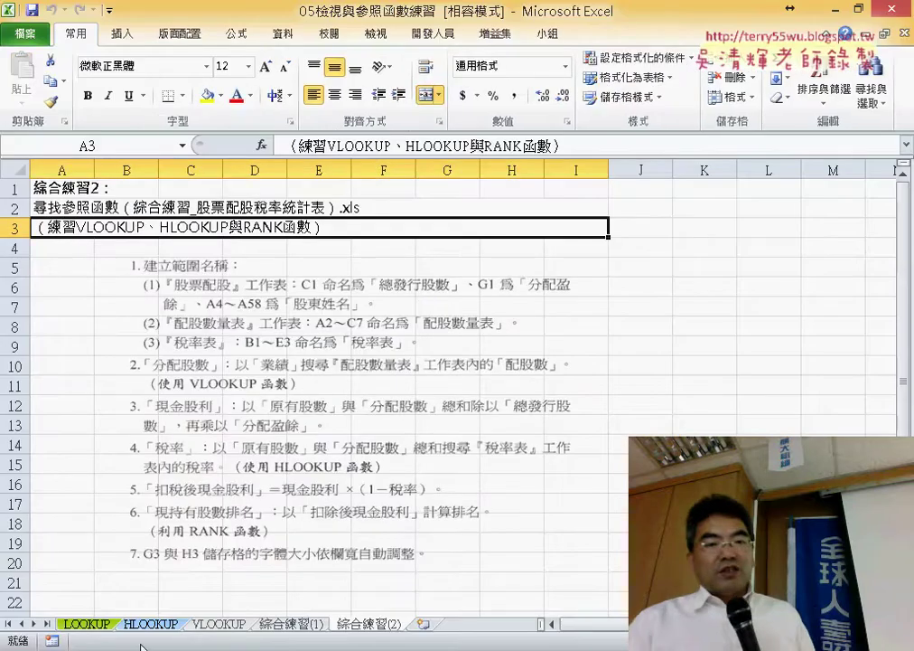
Switch to the LOOKUP sheet showing the staff sales table and query ID 005 in H3
click(88, 625)
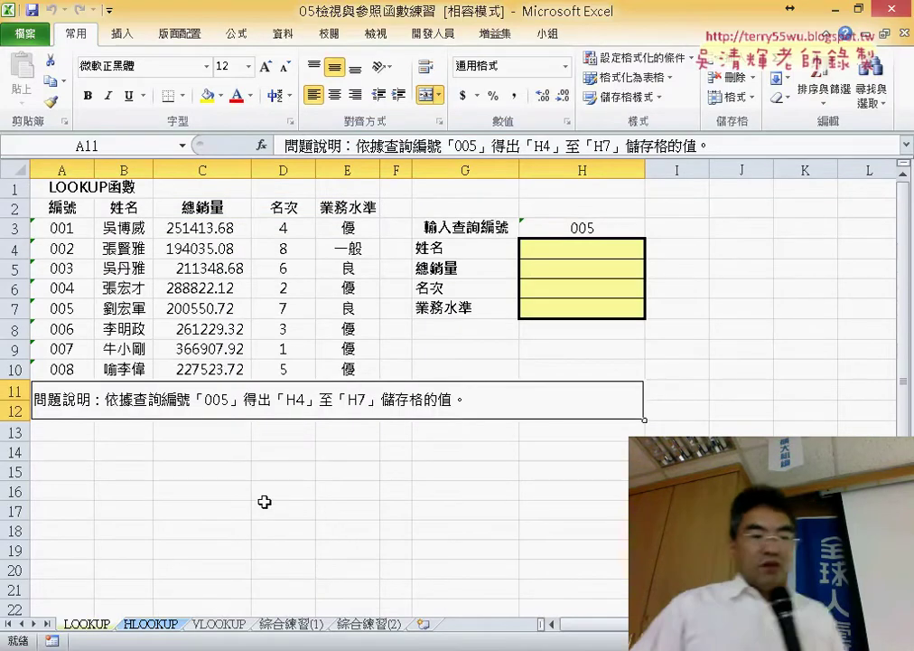